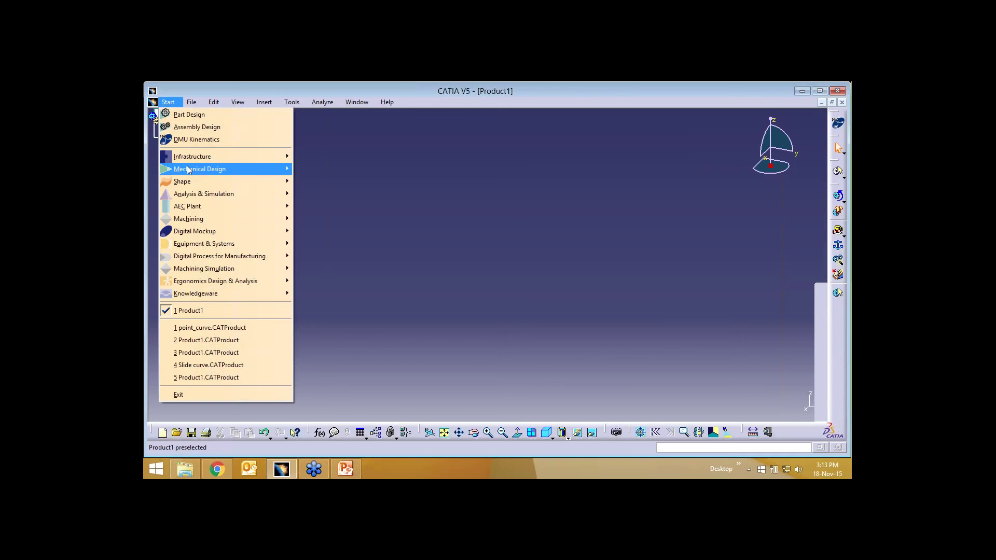
# Step: Switch to Assembly Design and on to DMU Kinematics, and place the Kinematics Joints tools above the empty model area
pyautogui.moveTo(188, 170)
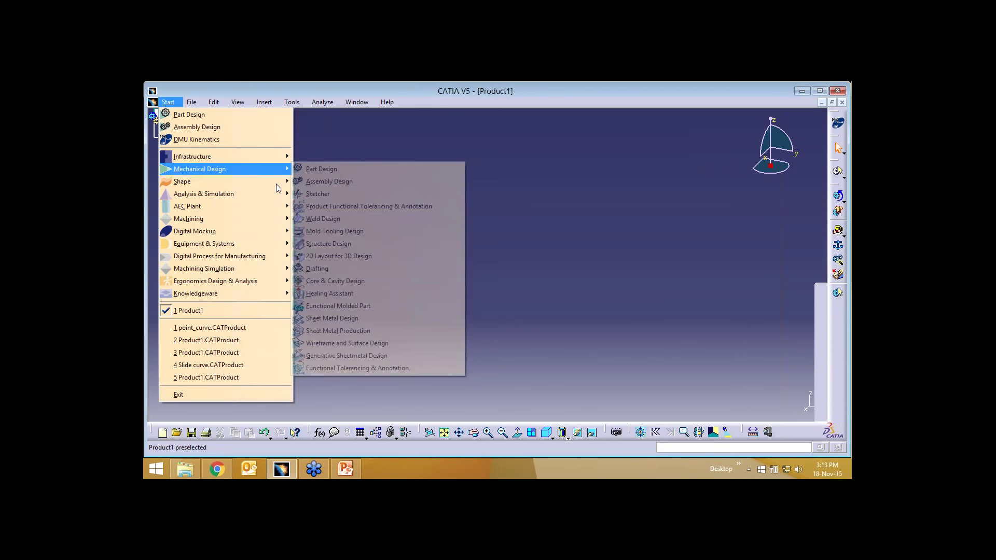
pyautogui.click(329, 181)
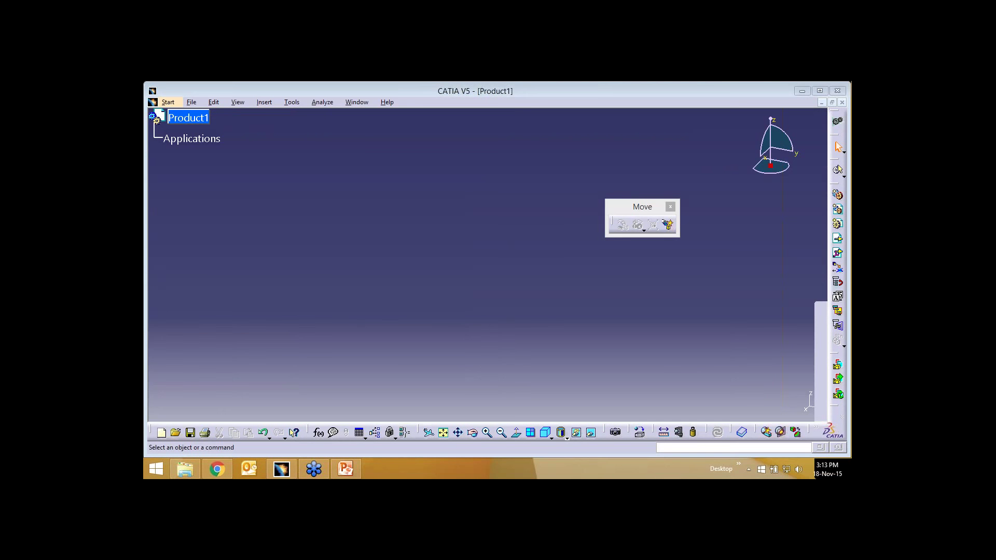
pyautogui.click(168, 102)
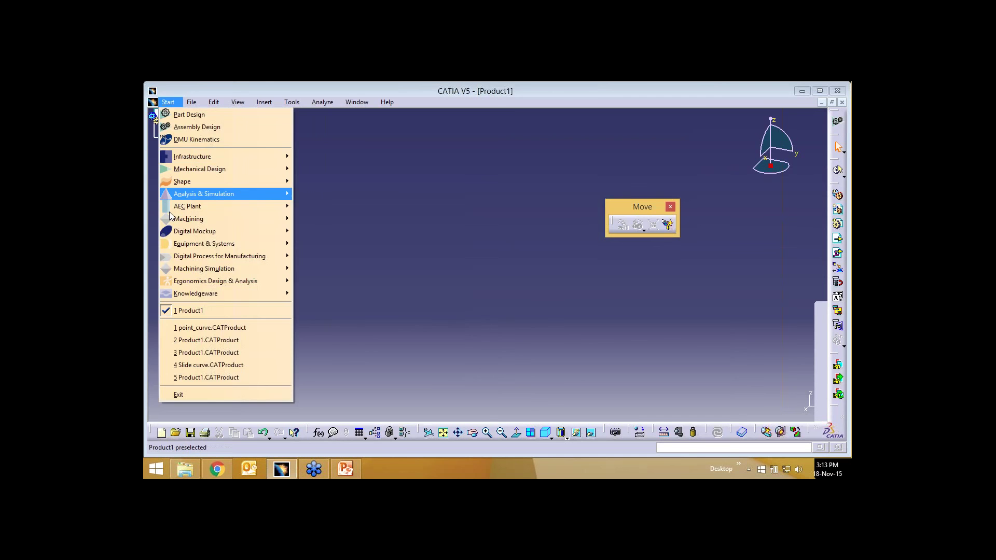
pyautogui.click(197, 139)
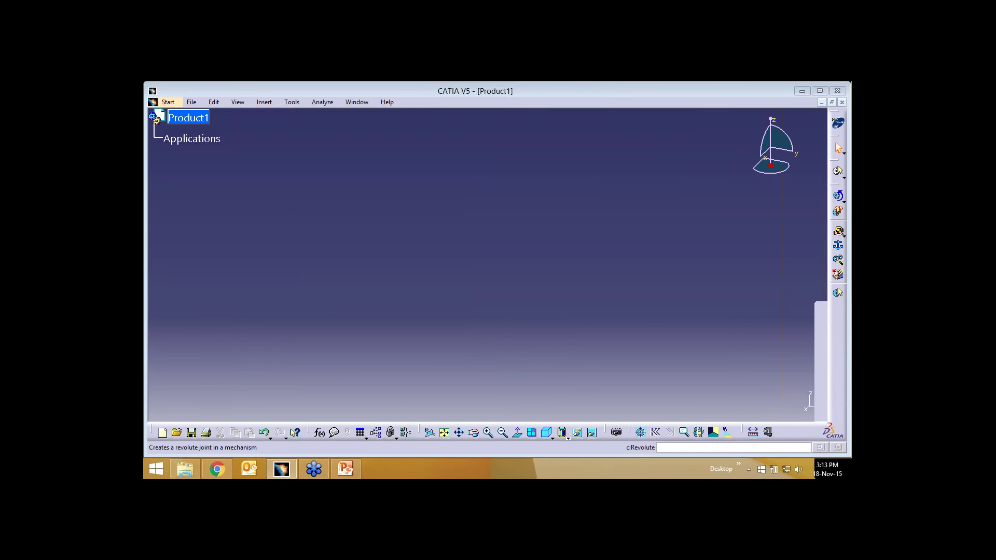
pyautogui.moveTo(579, 231); pyautogui.dragTo(349, 134)
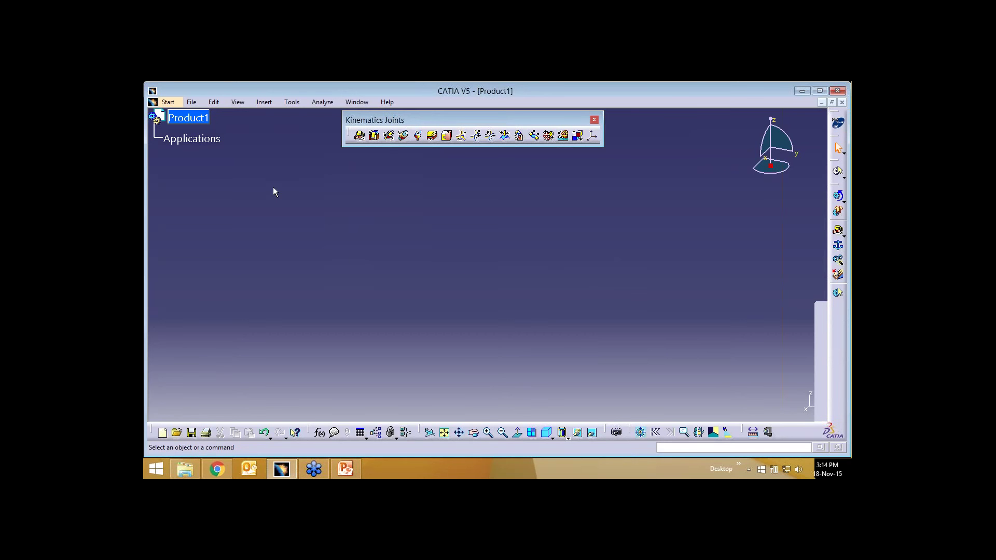
# Step: Insert a new part with a cylinder padded from a circular sketch, and add a second part containing a hexagonal plate
pyautogui.click(260, 104)
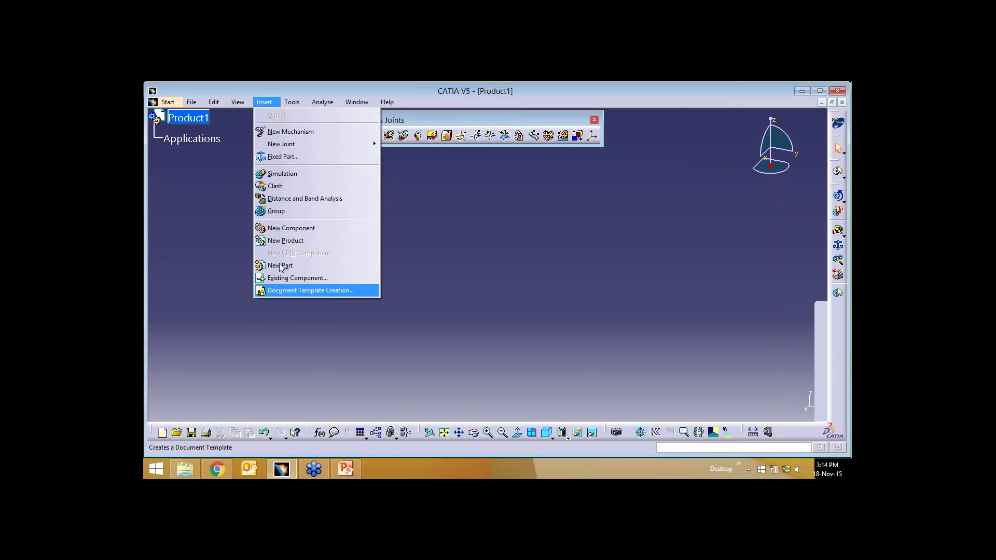
pyautogui.click(281, 266)
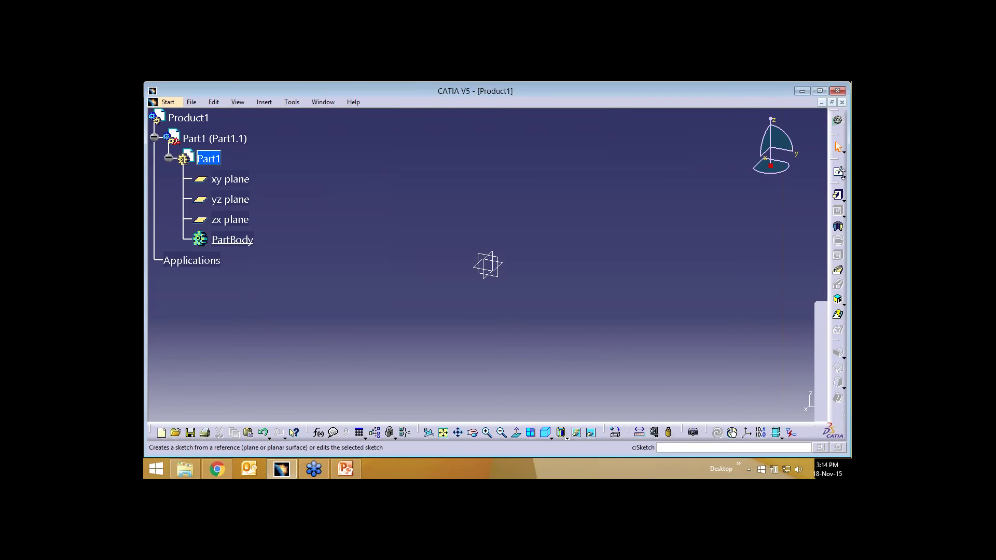
pyautogui.click(839, 172)
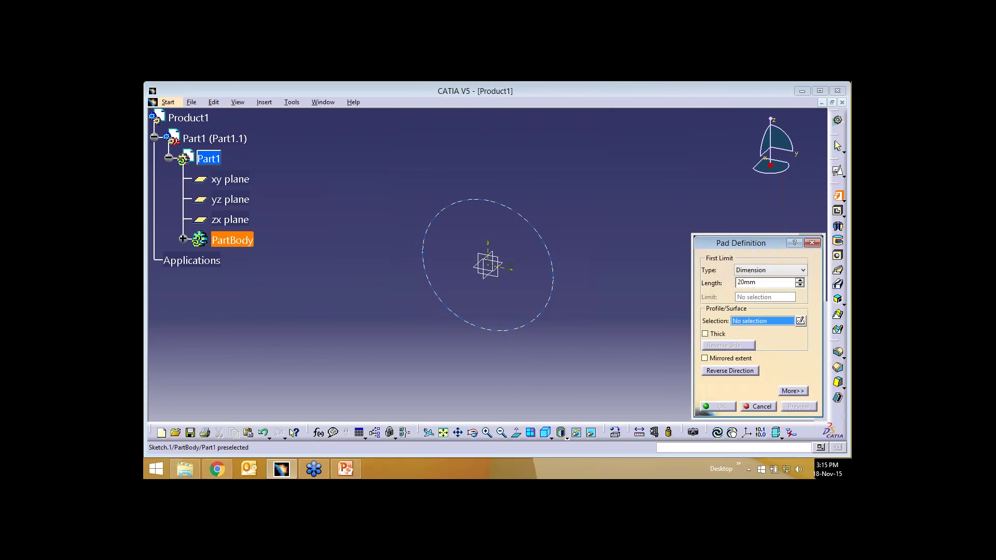
pyautogui.click(543, 241)
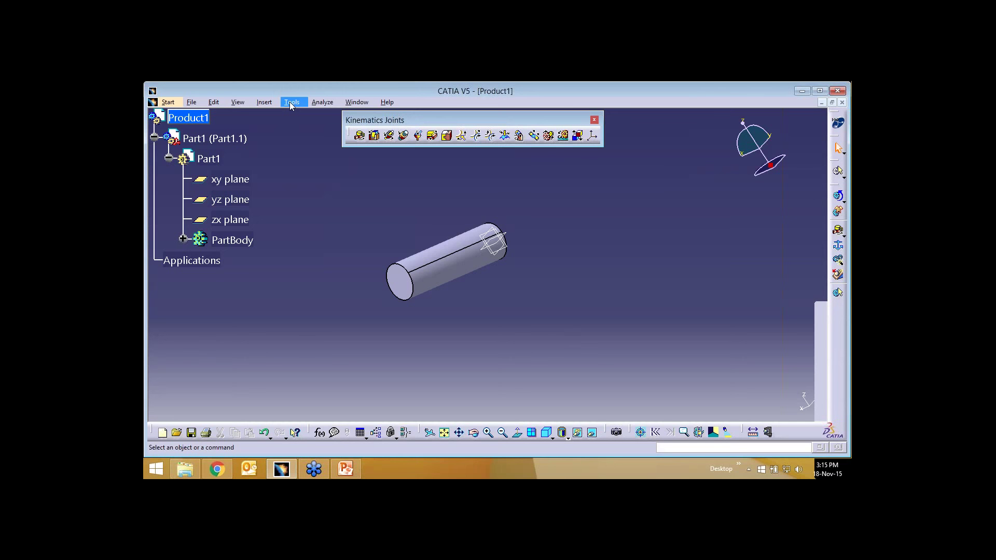
pyautogui.click(291, 104)
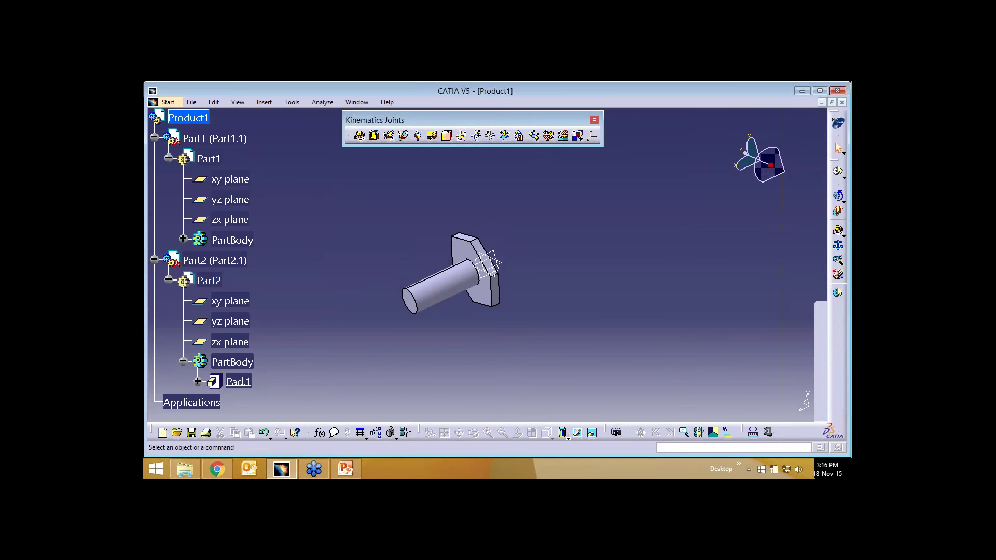
# Step: Create a new mechanism for the cylinder and hexagonal plate assembly
pyautogui.click(359, 136)
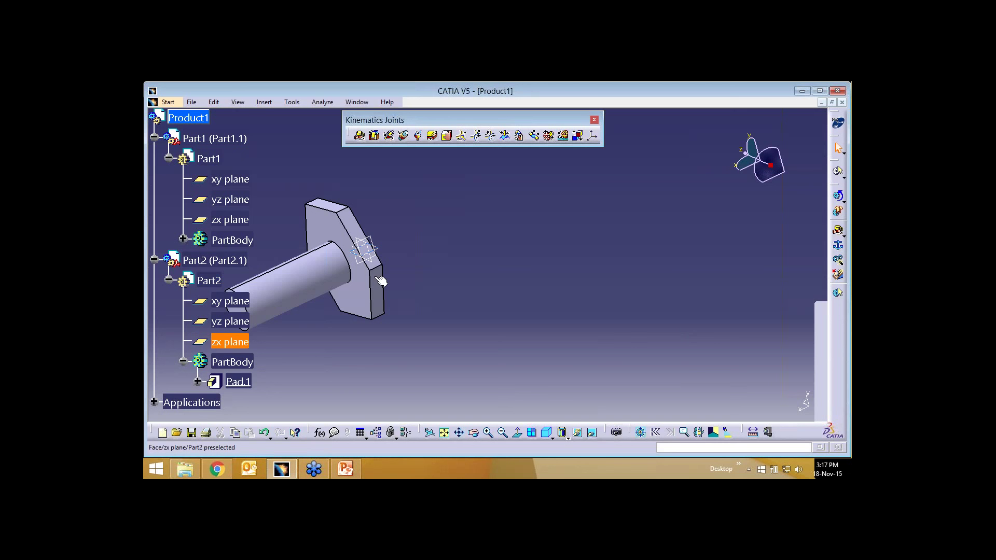
pyautogui.moveTo(371, 277); pyautogui.dragTo(512, 230, button='middle')
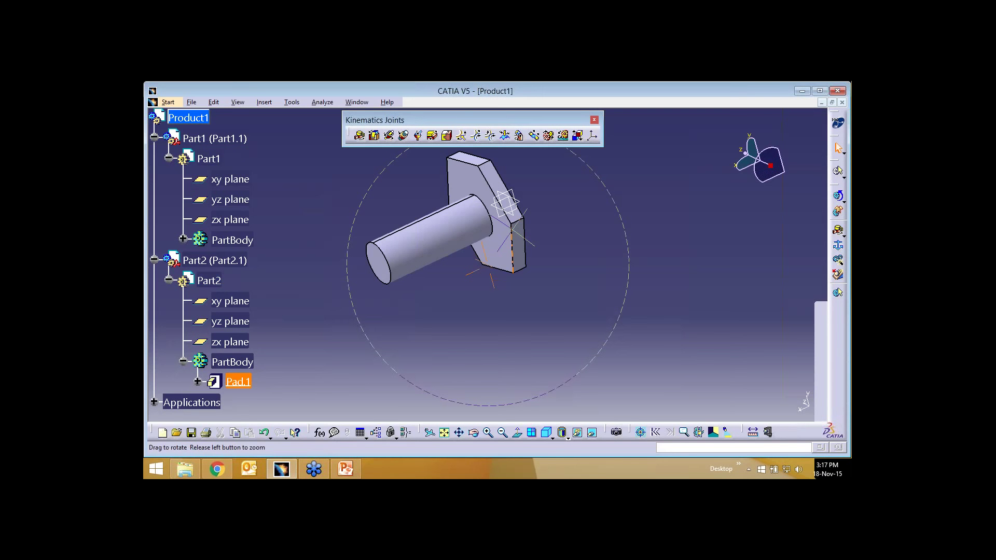
pyautogui.click(264, 102)
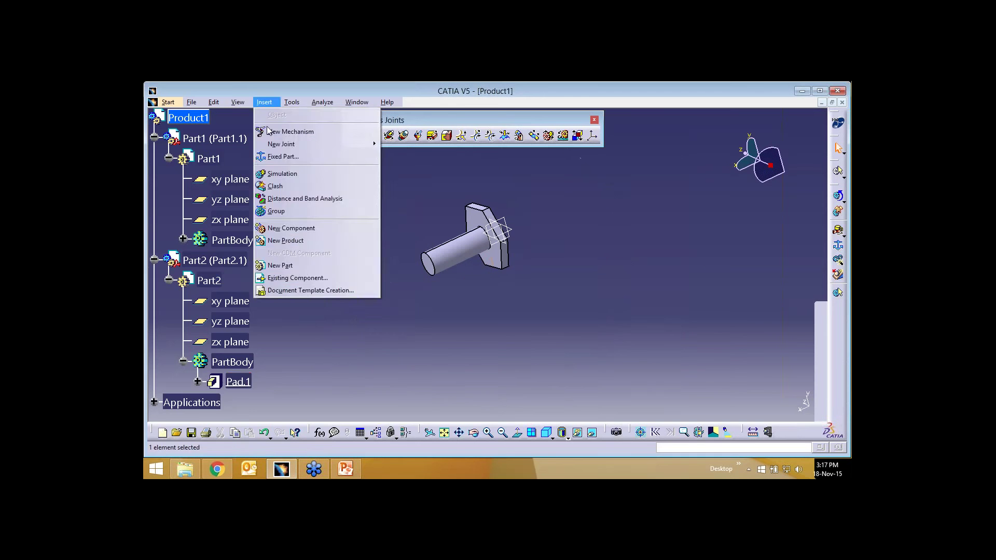
pyautogui.click(270, 131)
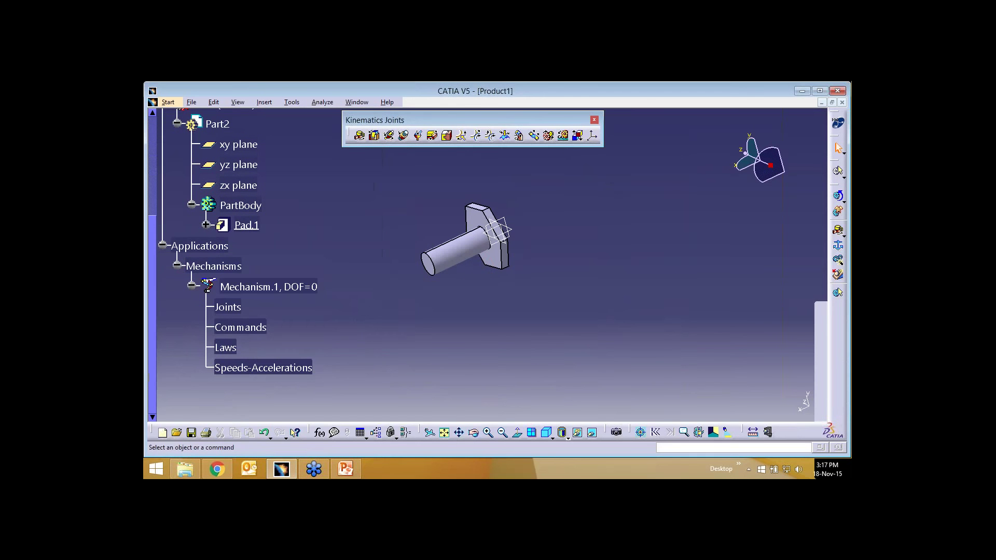
# Step: Create a revolute joint between the cylinder and the hexagonal plate in Mechanism.1, using an axis and a plane from each part
pyautogui.click(360, 136)
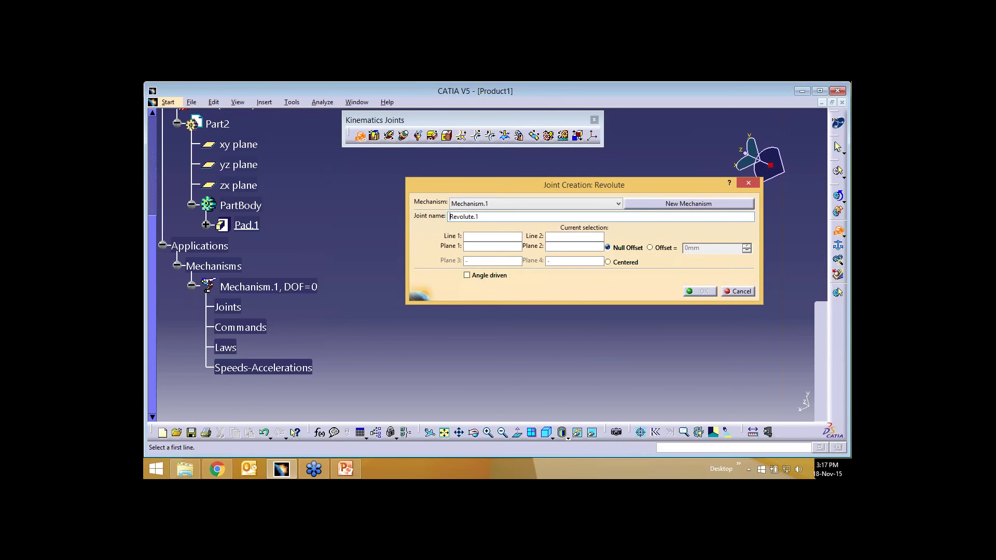
pyautogui.moveTo(584, 185); pyautogui.dragTo(620, 325)
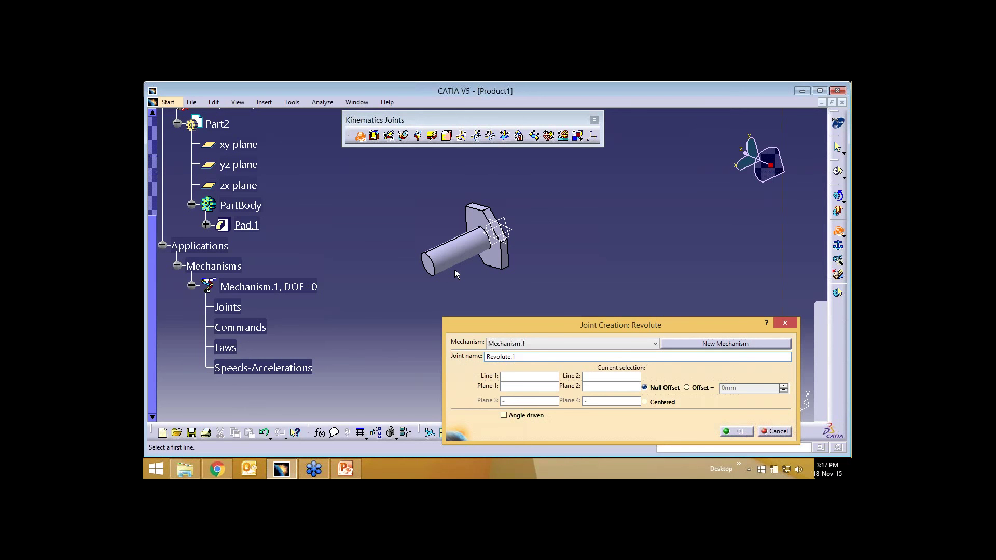
pyautogui.moveTo(455, 269); pyautogui.dragTo(451, 258, button='middle')
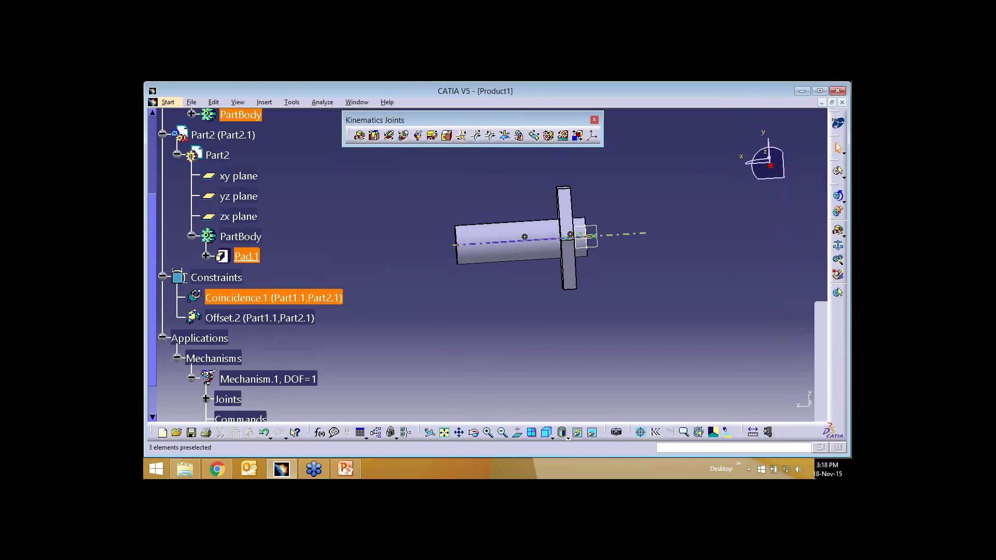
# Step: Examine the coincidence and offset constraints of the revolute joint in the specification tree and the model
pyautogui.click(274, 298)
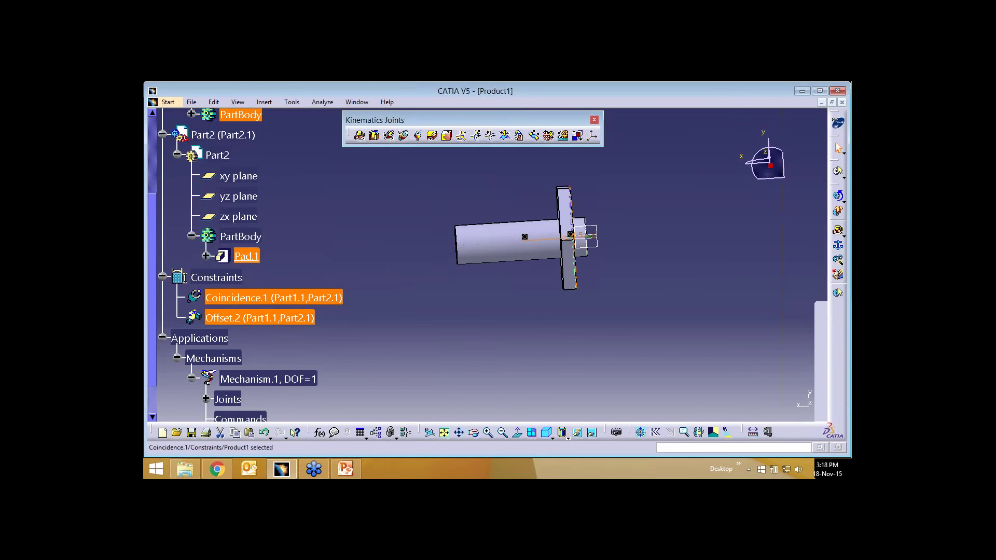
pyautogui.press('Escape')
pyautogui.scroll(-1, 249, 265)
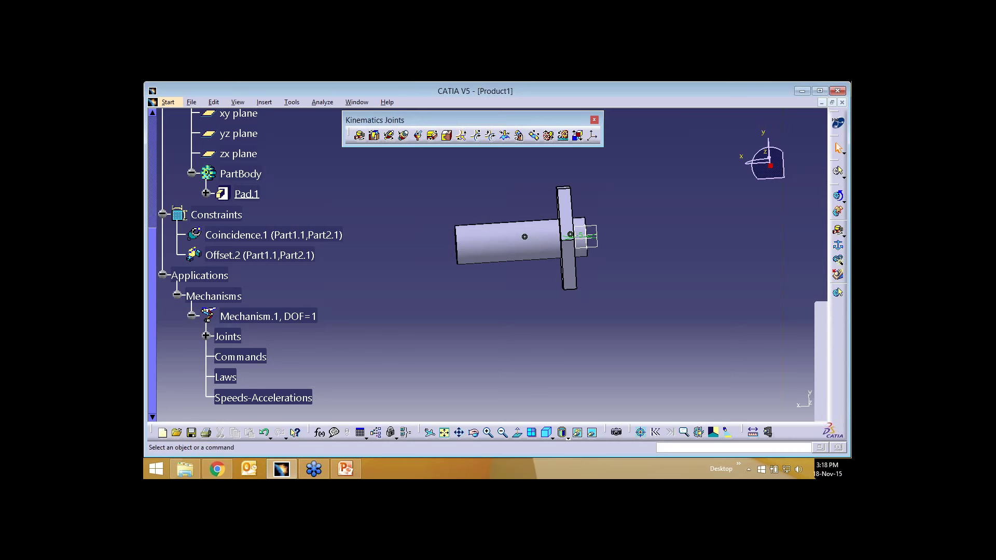
pyautogui.moveTo(421, 282); pyautogui.dragTo(488, 264, button='middle')
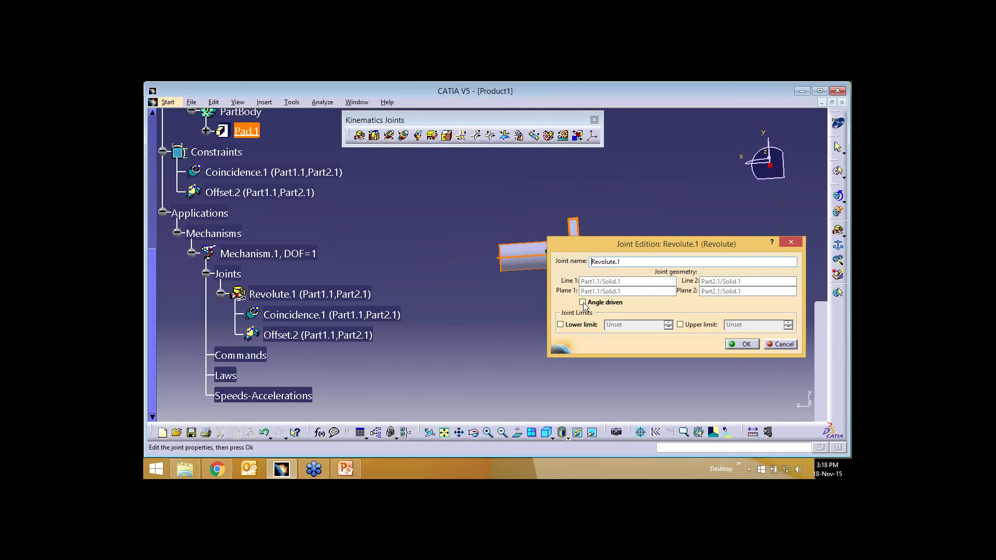
# Step: Switch the angle-driven option of Revolute.1 on and off again, and confirm the joint edit
pyautogui.click(583, 302)
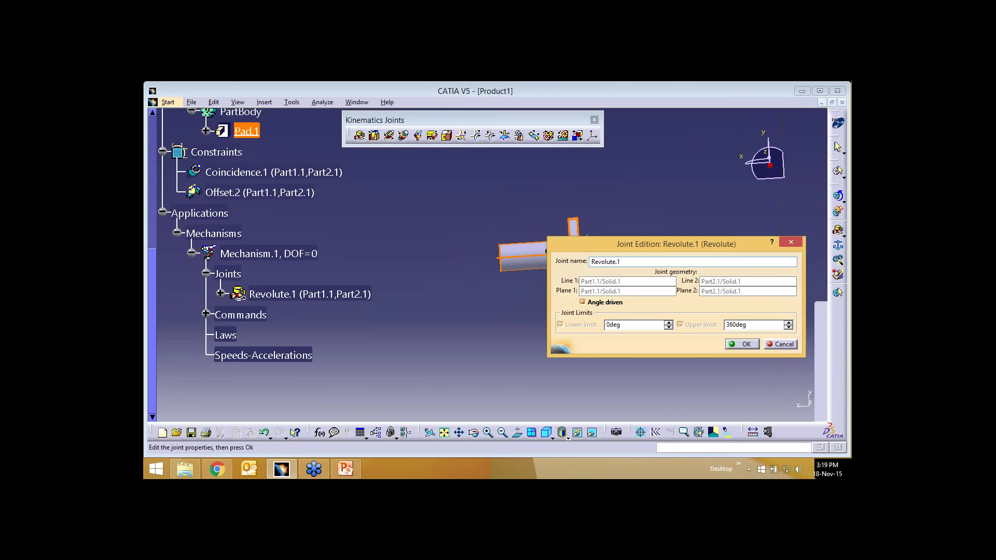
pyautogui.click(583, 302)
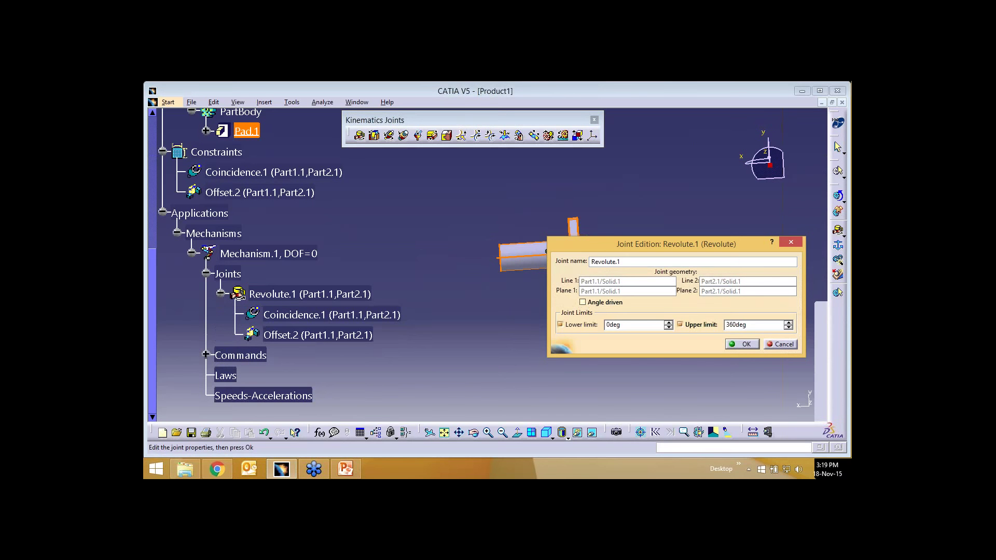
pyautogui.press('Return')
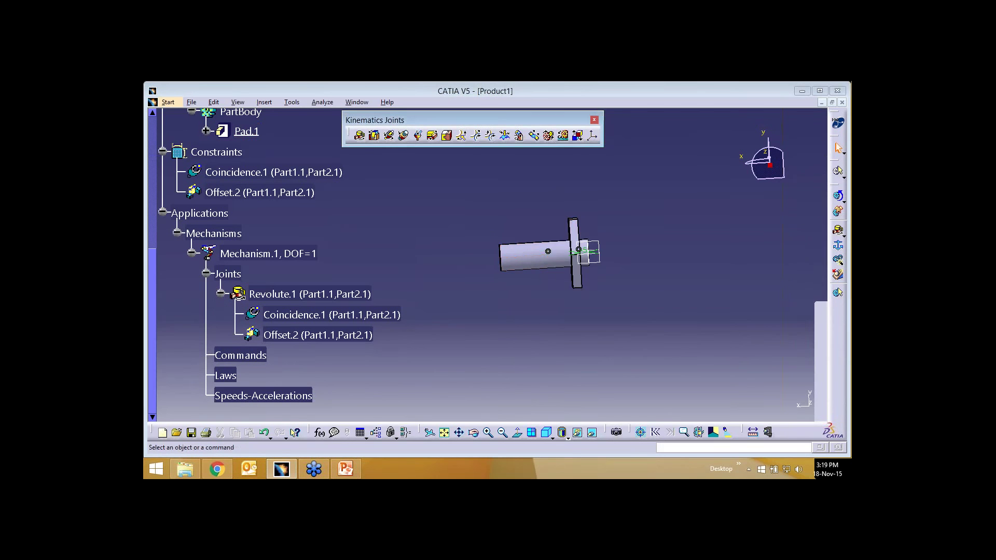
# Step: Make the revolute joint between the cylinder and the plate angle driven, and display the assembly in isometric view
pyautogui.moveTo(415, 322); pyautogui.dragTo(457, 291, button='middle')
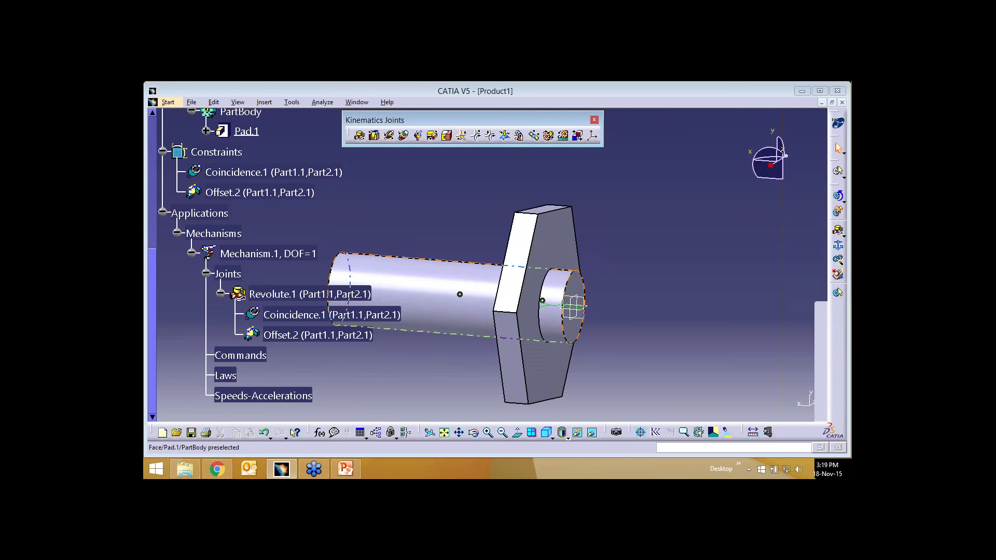
pyautogui.moveTo(460, 294); pyautogui.dragTo(496, 266, button='middle')
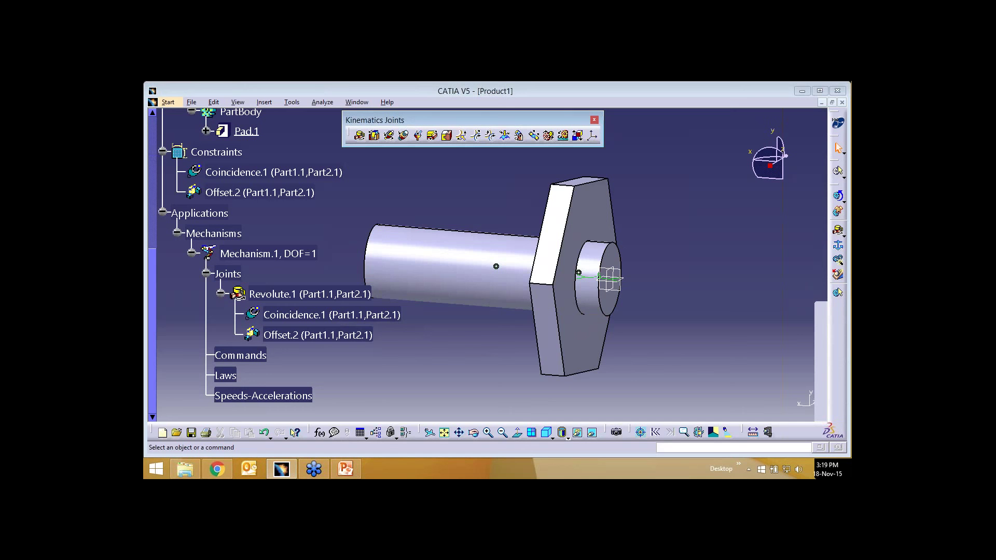
pyautogui.moveTo(507, 324); pyautogui.dragTo(497, 307, button='middle')
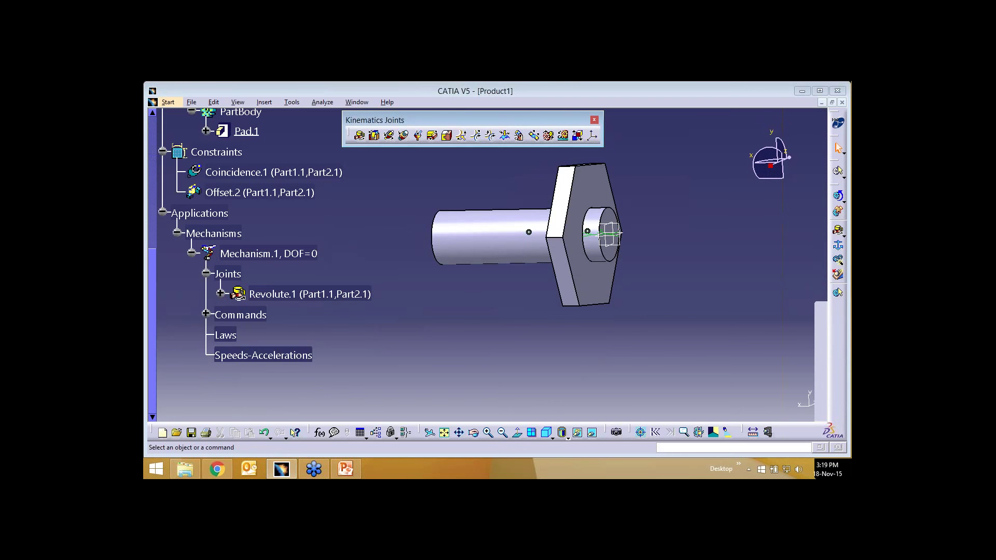
pyautogui.click(546, 432)
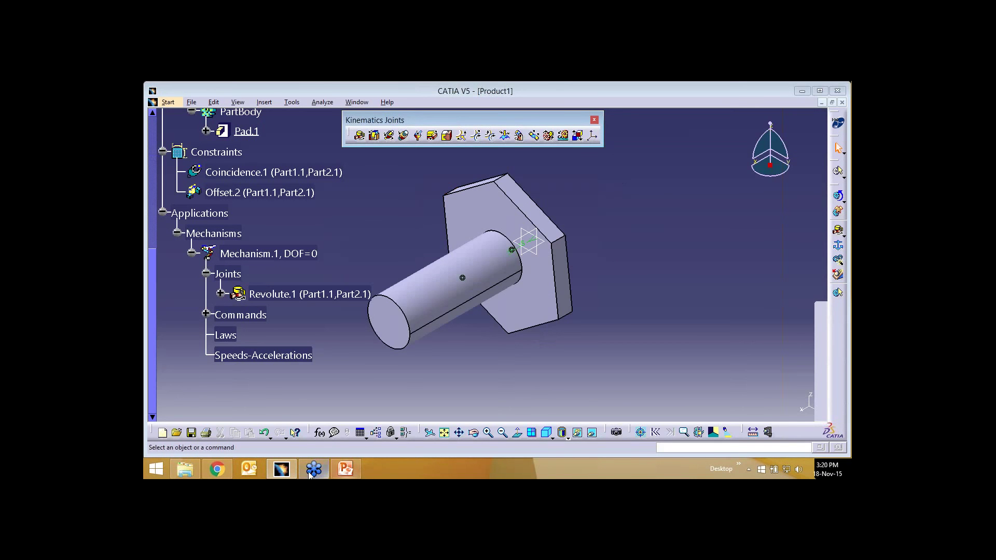
# Step: Open the sample assembly point_curve.CATProduct from the Joints_input folder using File Explorer
pyautogui.click(184, 468)
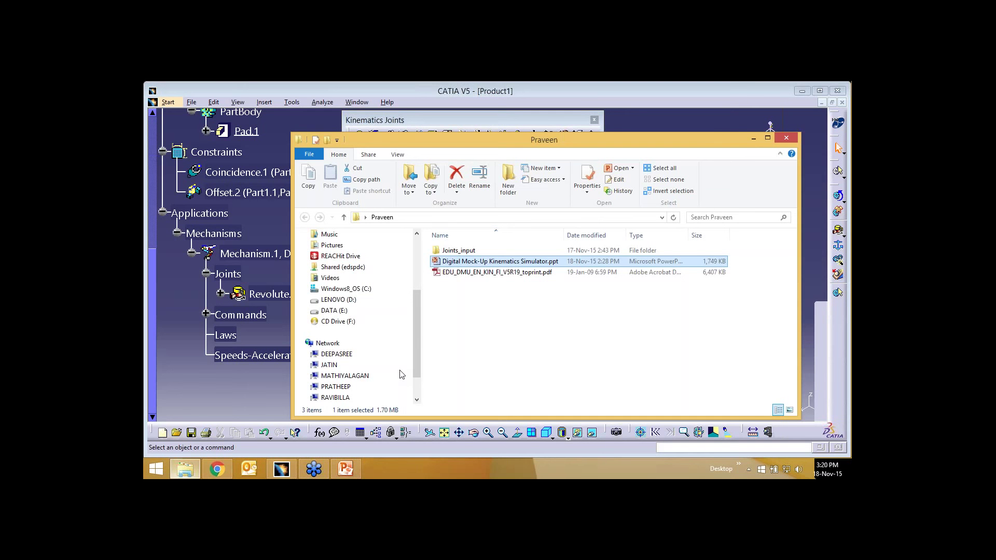
pyautogui.press('Up')
pyautogui.press('Return')
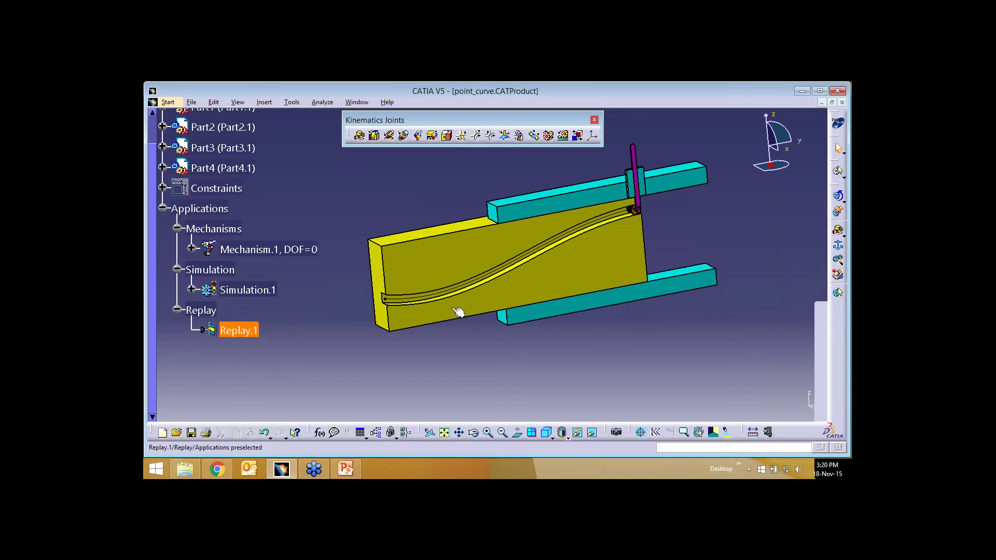
# Step: Play Replay.1 of the point curve mechanism, and close the sample assembly without saving
pyautogui.moveTo(458, 312); pyautogui.dragTo(458, 311, button='middle')
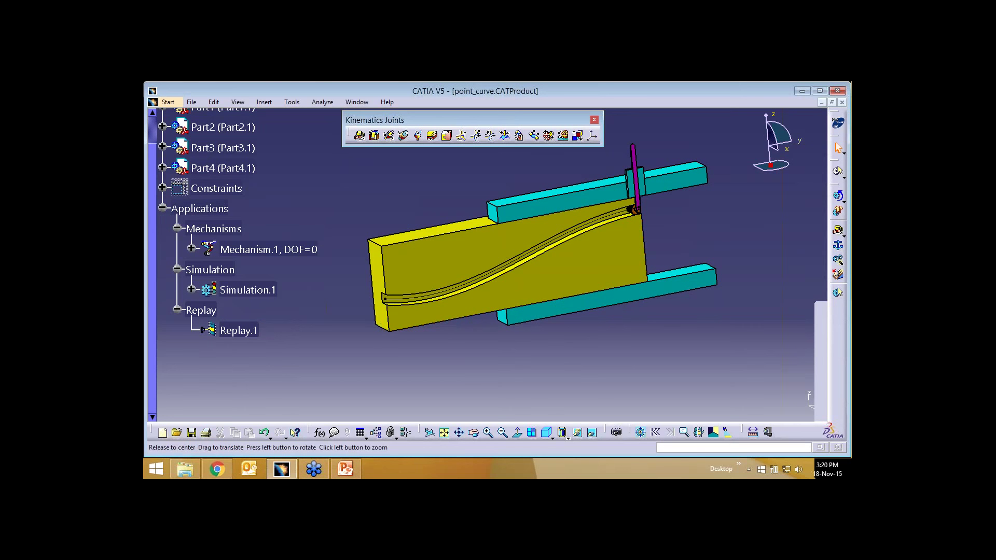
pyautogui.moveTo(566, 339); pyautogui.dragTo(578, 431, button='middle')
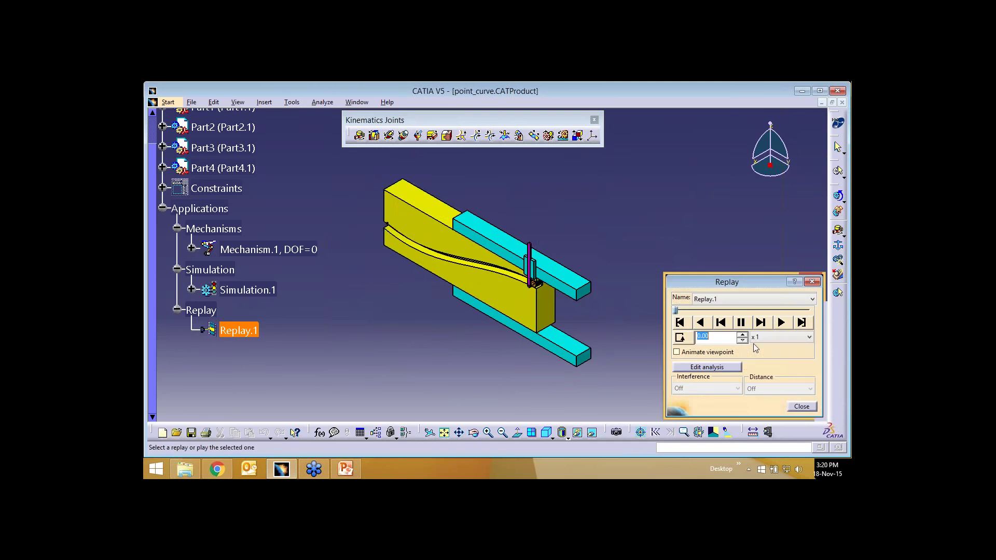
pyautogui.click(781, 323)
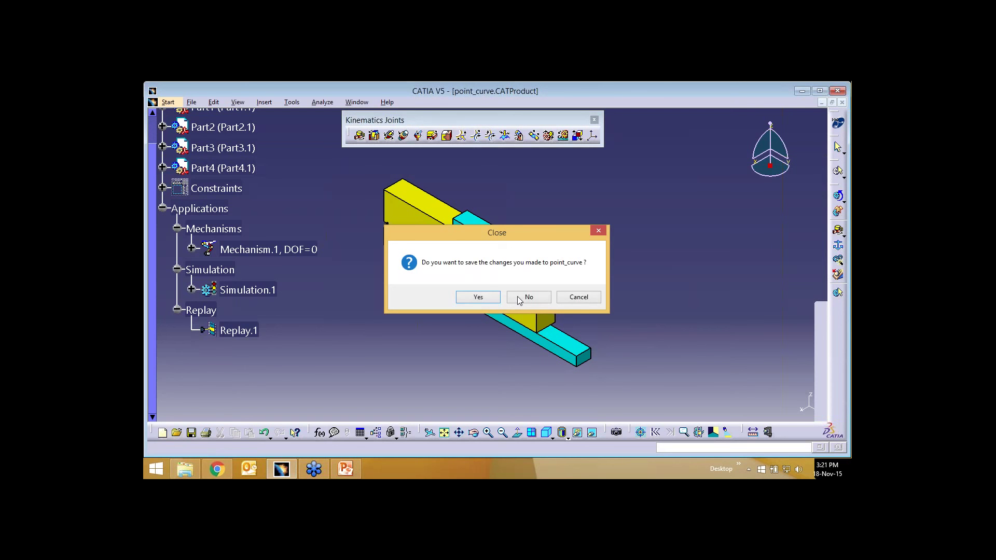
pyautogui.click(519, 298)
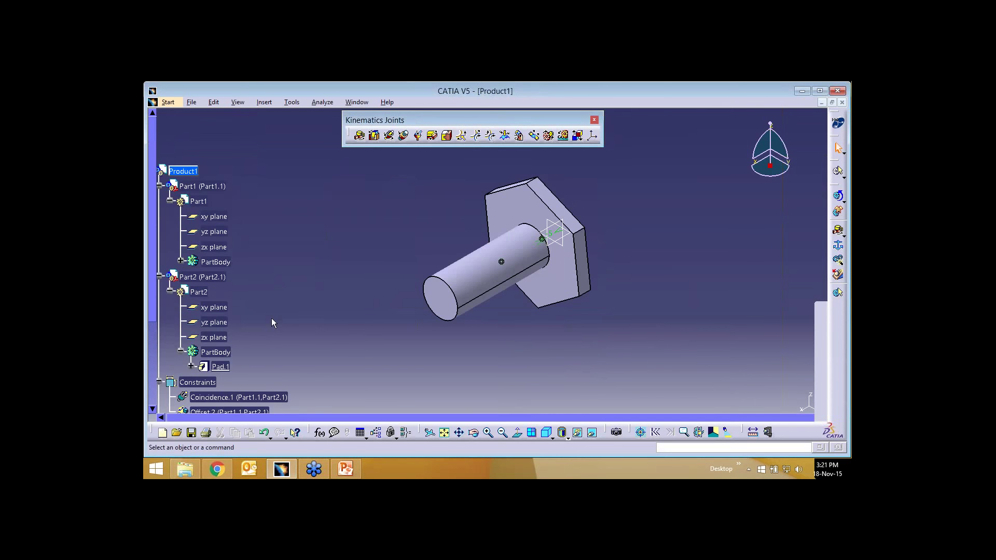
# Step: Review the angle-driven setting and joint limits of Revolute.1, and close its definition
pyautogui.scroll(-2, 272, 319)
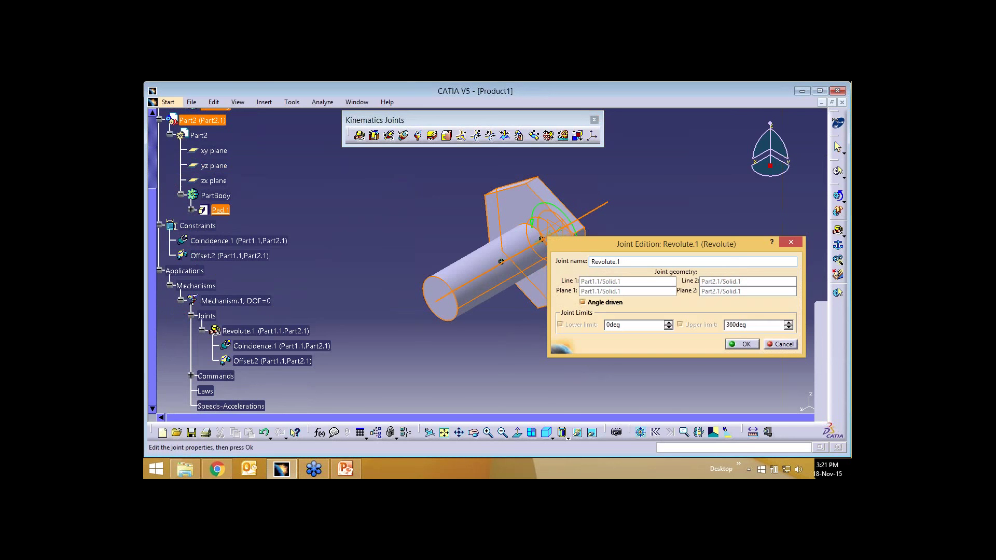
pyautogui.press('Return')
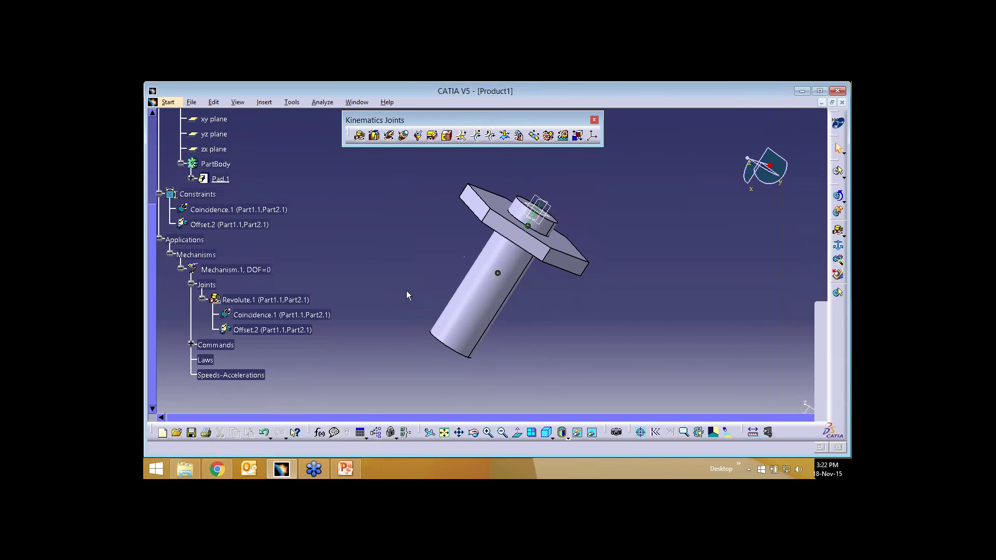
# Step: Define the cylinder Part1.1 as the fixed part of Mechanism.1, and dismiss the information message
pyautogui.moveTo(406, 290); pyautogui.dragTo(555, 267, button='middle')
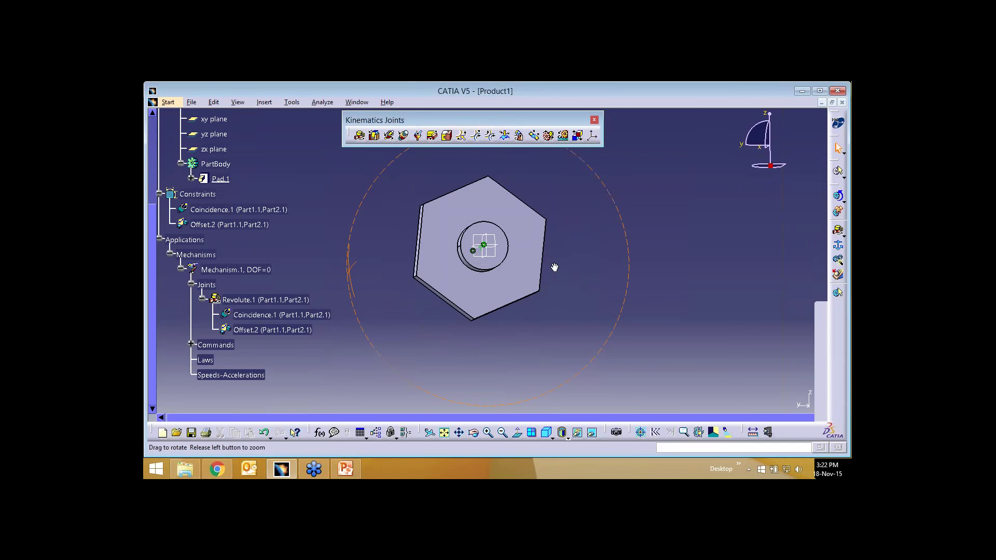
pyautogui.moveTo(555, 267); pyautogui.dragTo(417, 275, button='middle')
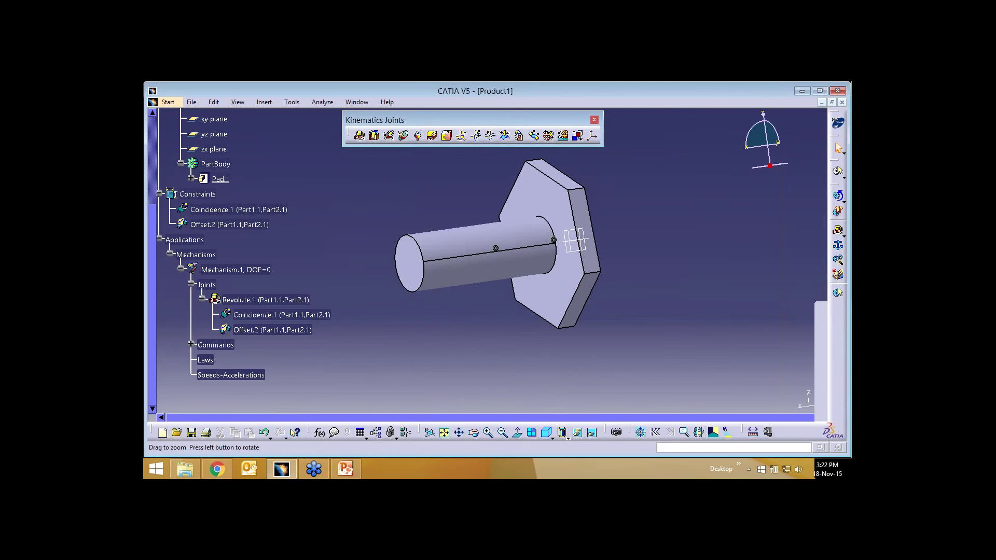
pyautogui.moveTo(587, 216); pyautogui.dragTo(597, 177, button='middle')
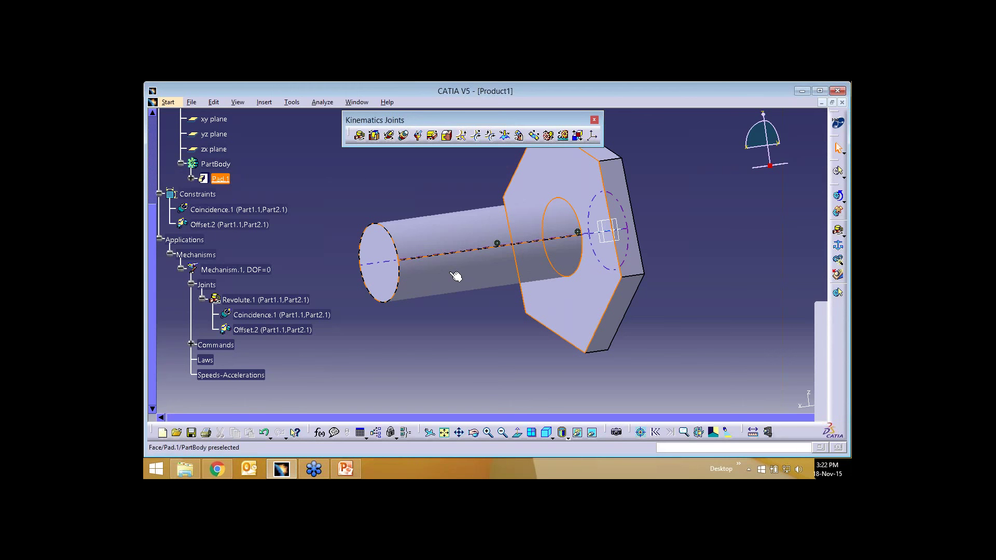
pyautogui.moveTo(455, 276); pyautogui.dragTo(483, 208, button='middle')
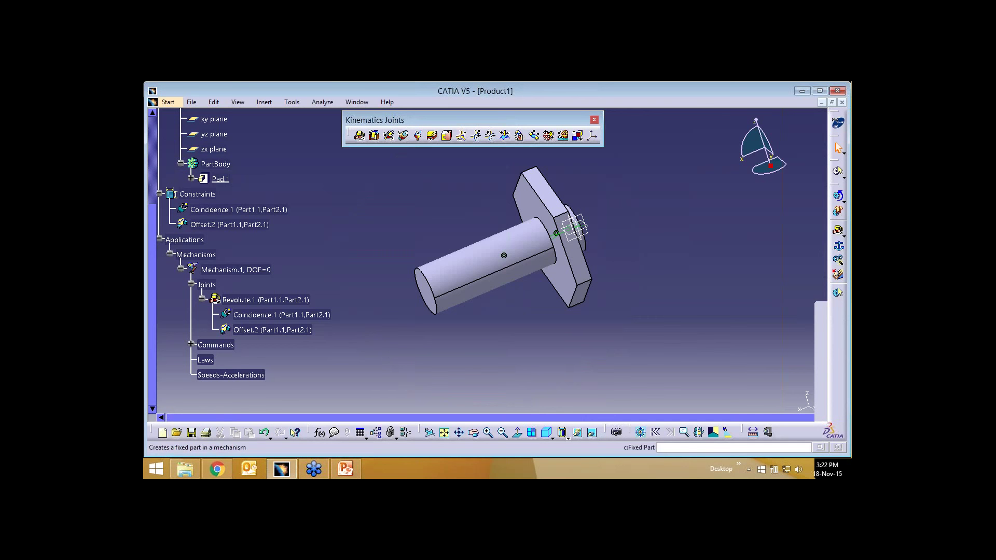
pyautogui.click(839, 246)
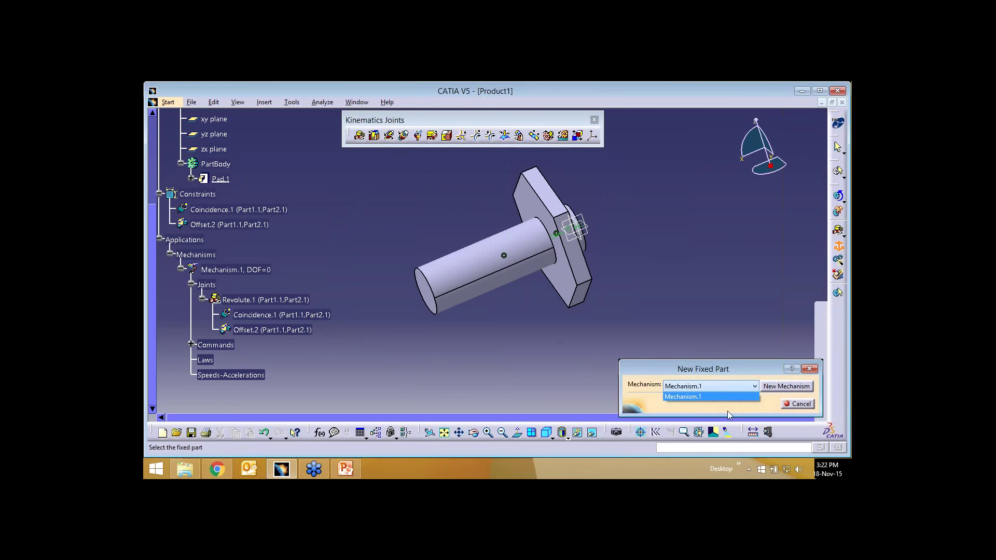
pyautogui.click(696, 407)
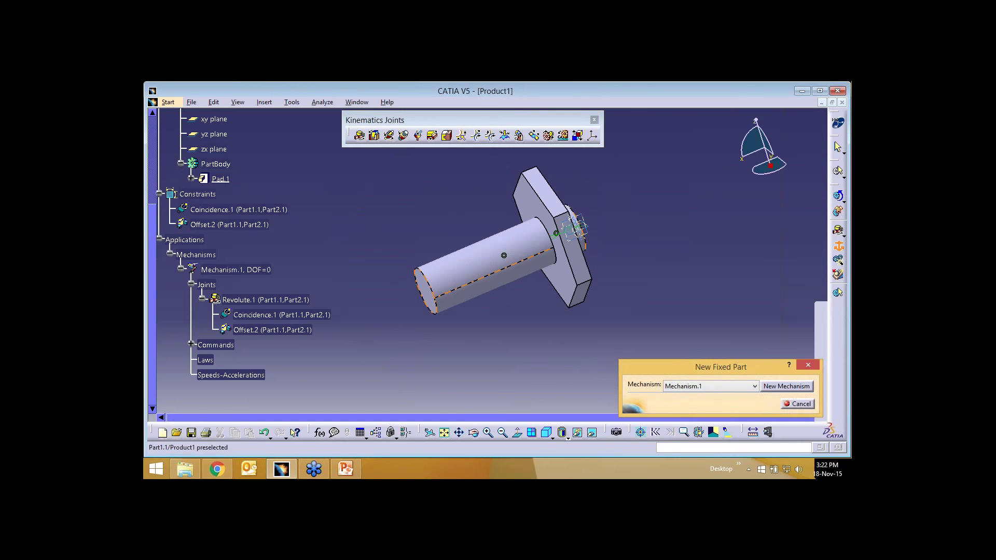
pyautogui.click(513, 262)
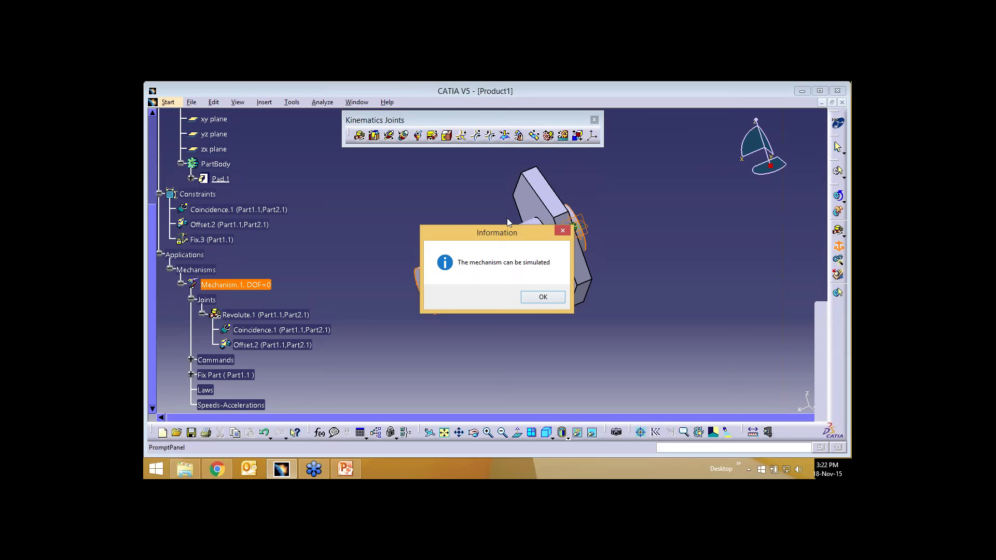
pyautogui.moveTo(503, 231); pyautogui.dragTo(720, 282)
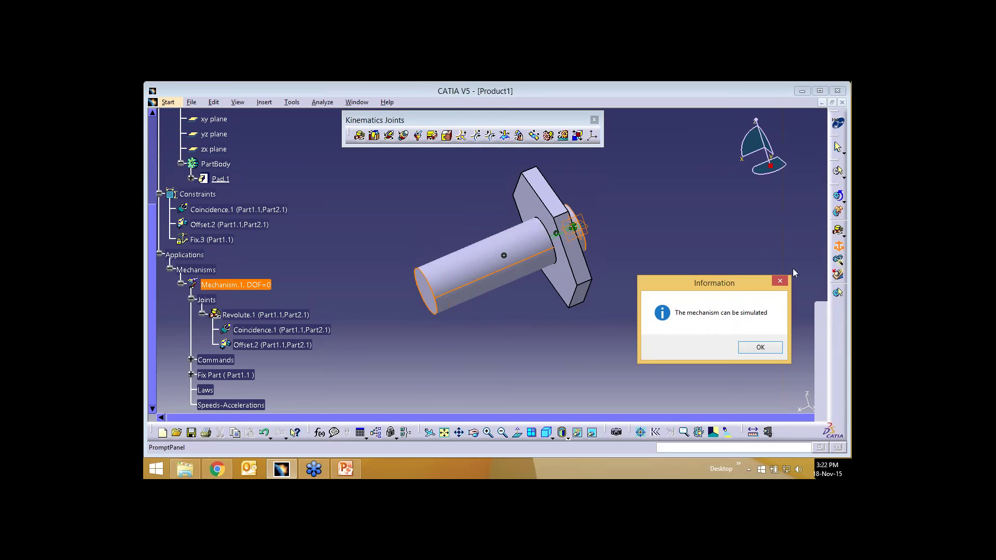
pyautogui.click(757, 348)
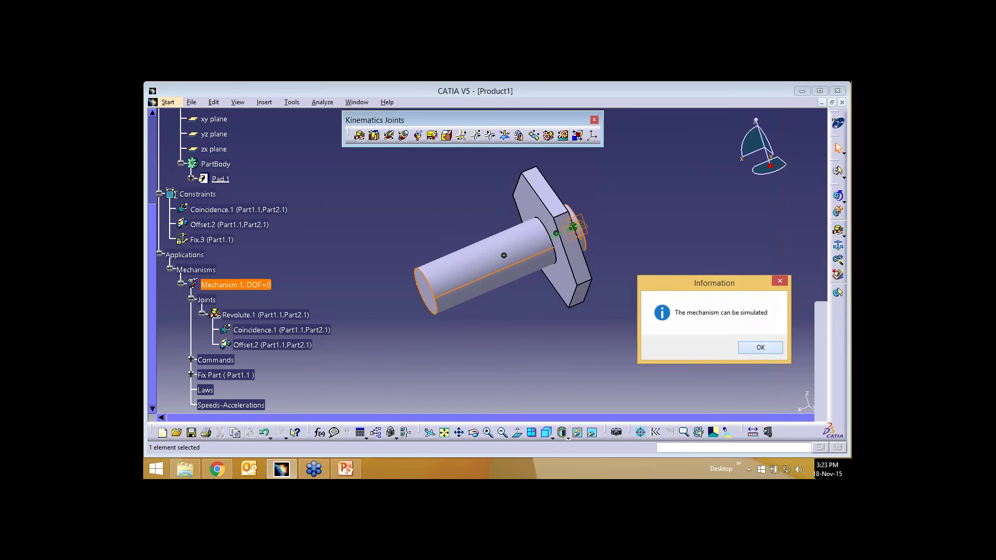
pyautogui.click(761, 348)
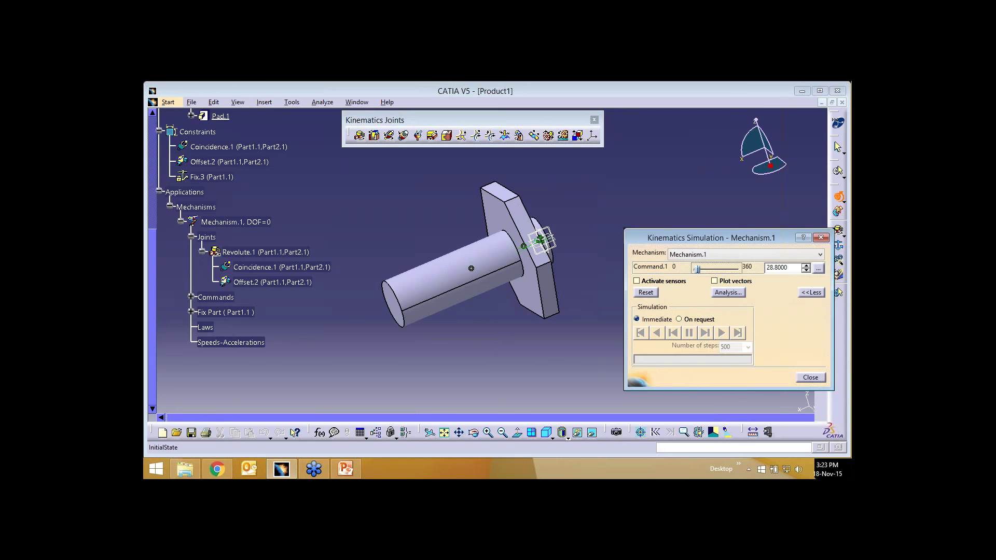
# Step: Simulate Mechanism.1 in immediate mode by advancing Command.1 to 32.4, and close the cylinder-and-plate product
pyautogui.press('Right')
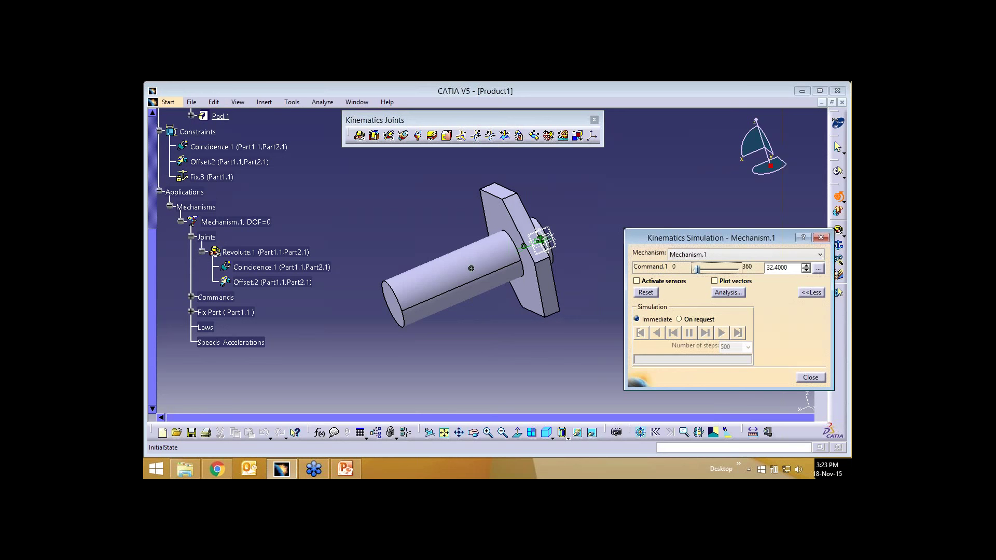
pyautogui.moveTo(519, 280); pyautogui.dragTo(467, 280, button='middle')
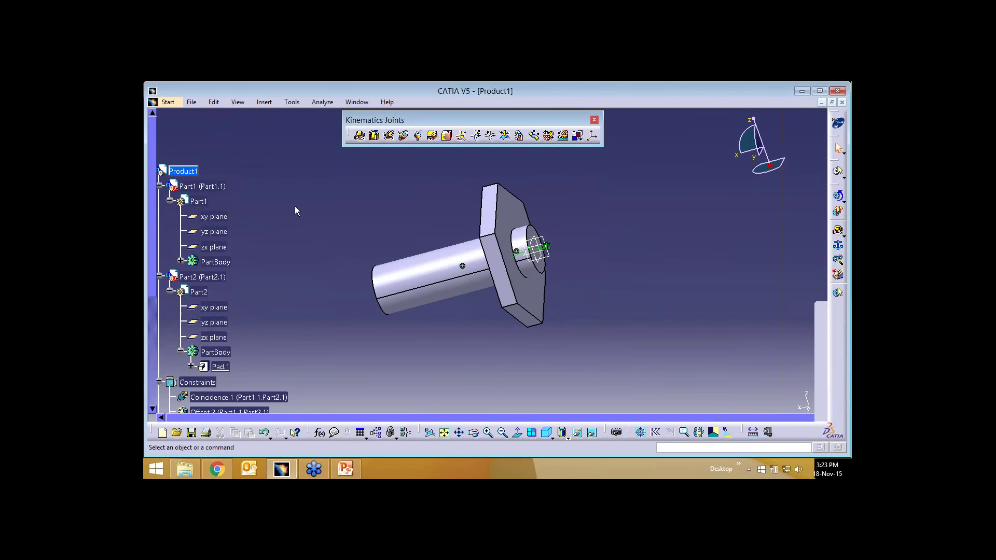
pyautogui.scroll(-3, 252, 360)
pyautogui.scroll(-2, 295, 312)
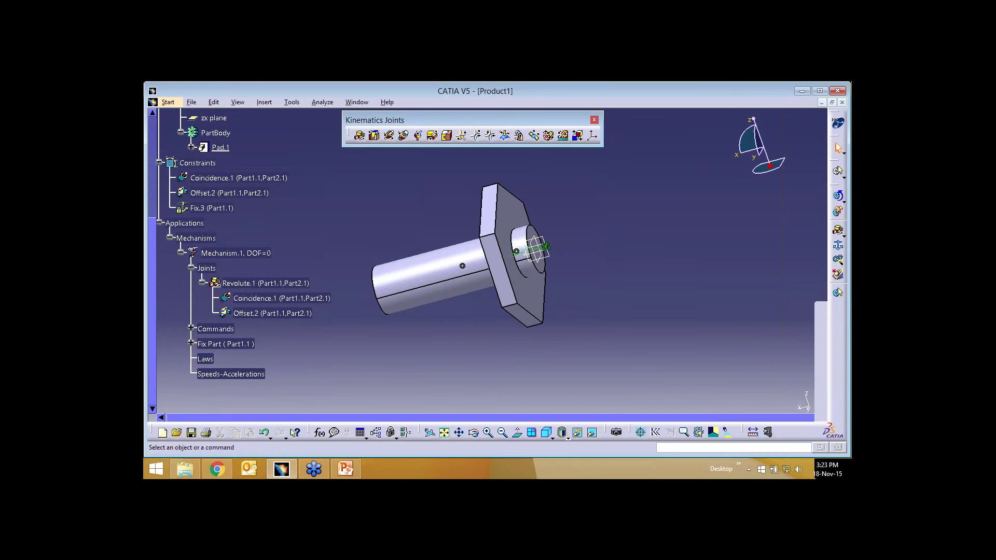
pyautogui.moveTo(366, 217); pyautogui.dragTo(366, 217, button='middle')
pyautogui.moveTo(366, 217); pyautogui.dragTo(337, 143, button='middle')
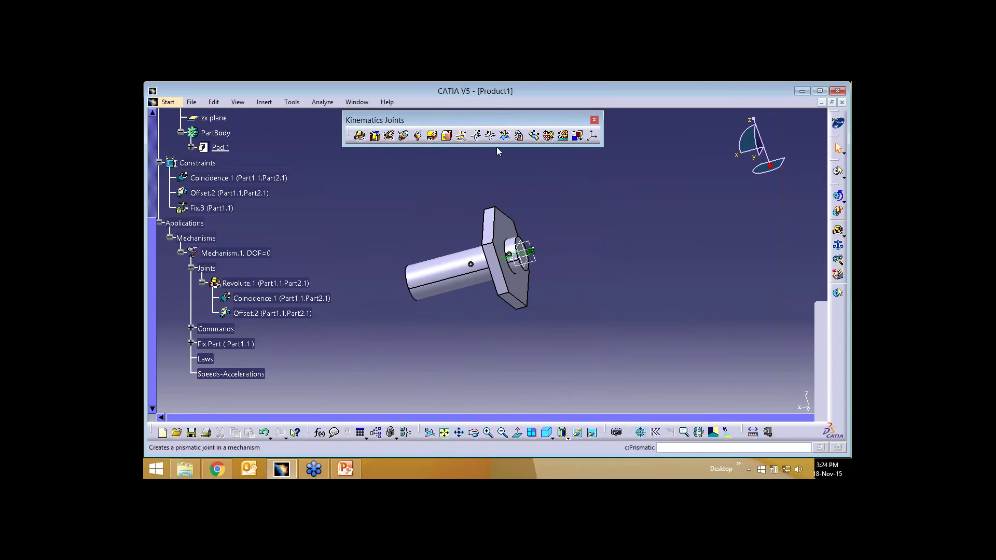
pyautogui.click(375, 136)
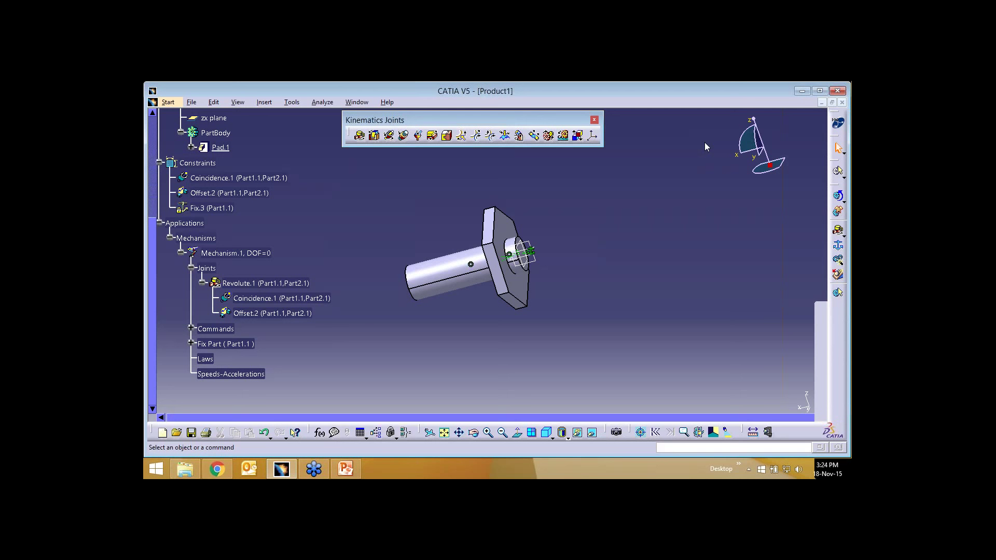
pyautogui.click(842, 103)
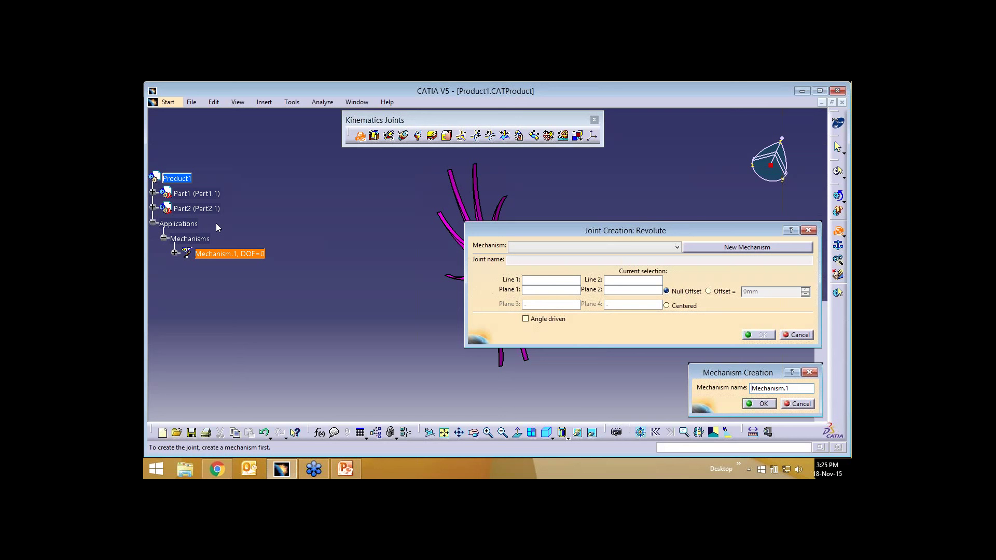
# Step: Create a revolute joint between the yellow shaft and the magenta fan in a new mechanism named Mechanism.1
pyautogui.click(800, 334)
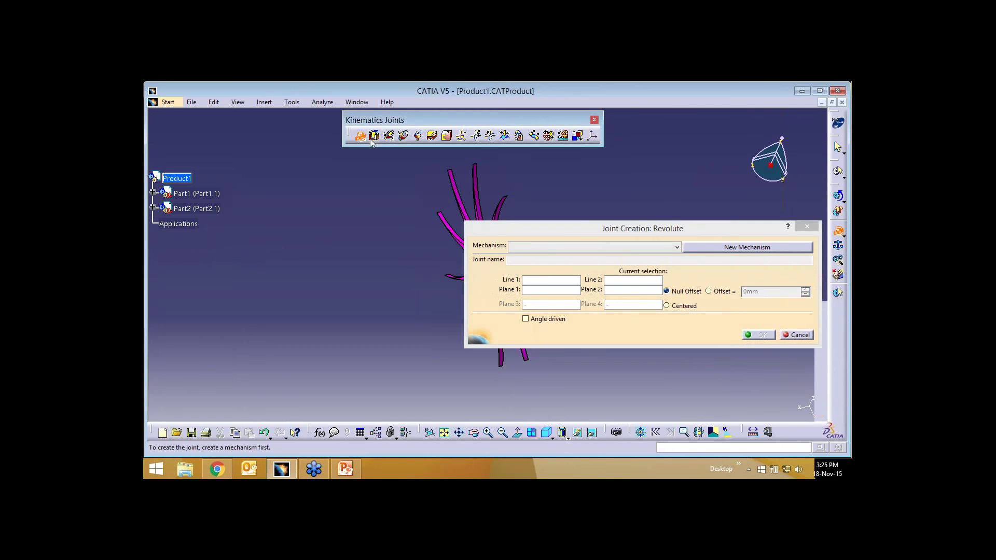
pyautogui.click(388, 135)
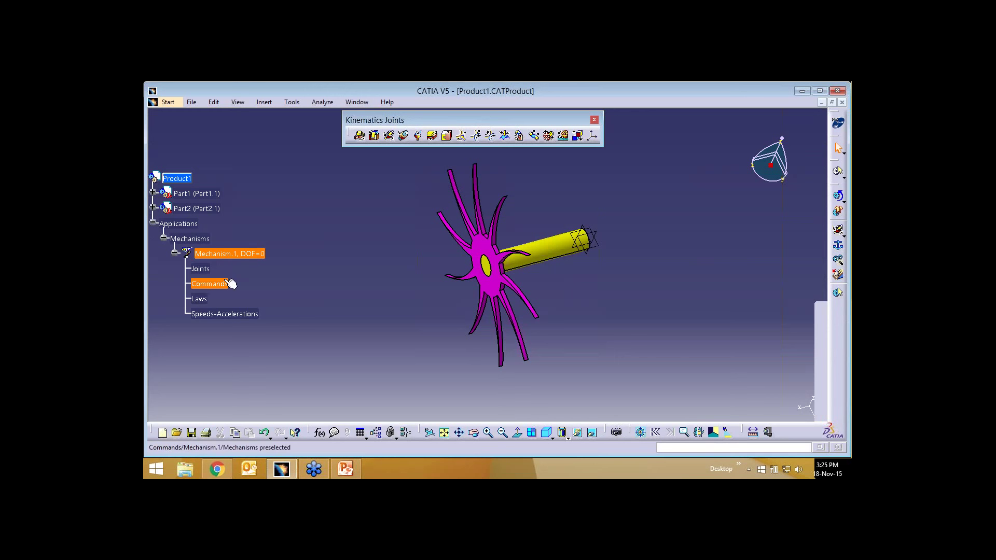
pyautogui.moveTo(397, 309); pyautogui.dragTo(390, 329, button='middle')
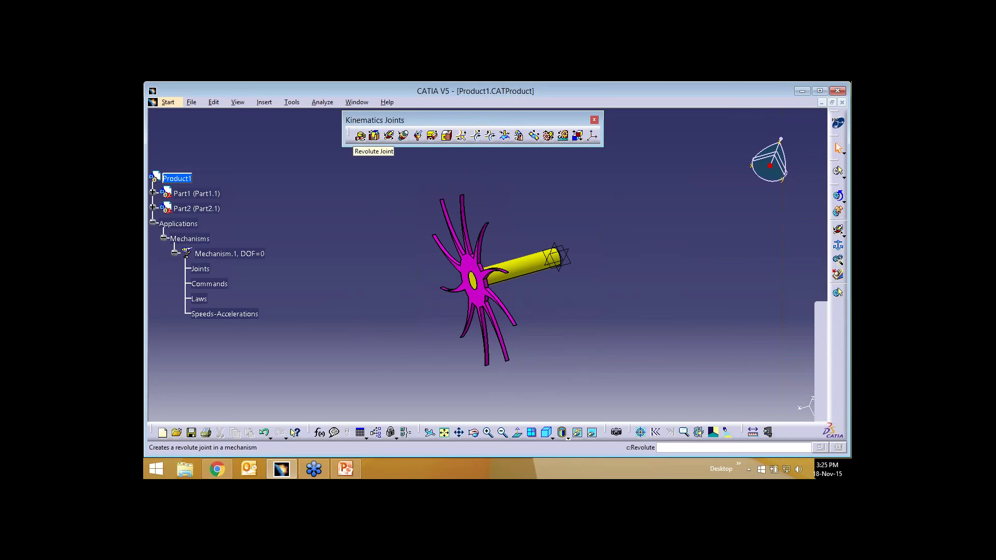
pyautogui.click(360, 136)
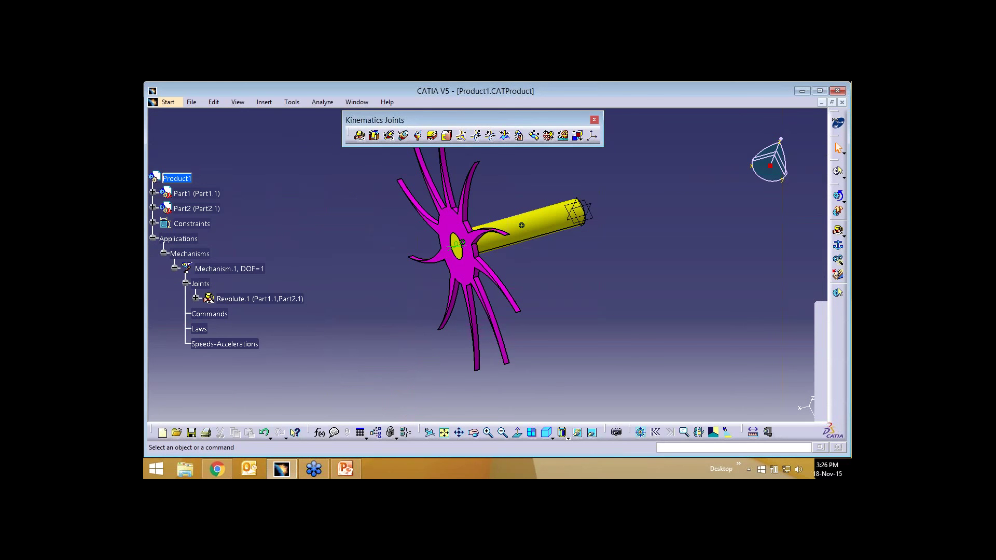
# Step: Expand the product's Constraints branch, and review the constraints and parts linked by the revolute joint
pyautogui.click(152, 223)
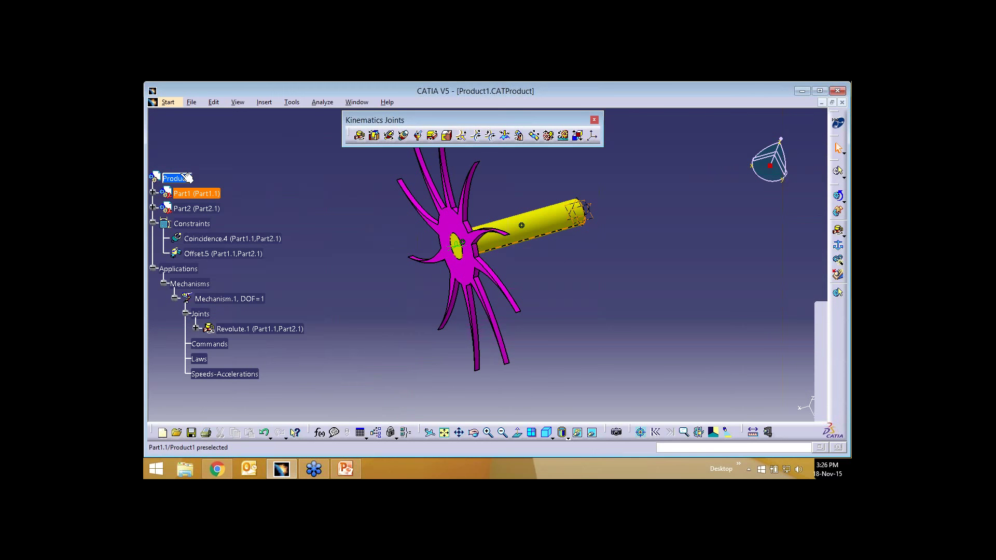
pyautogui.click(187, 178)
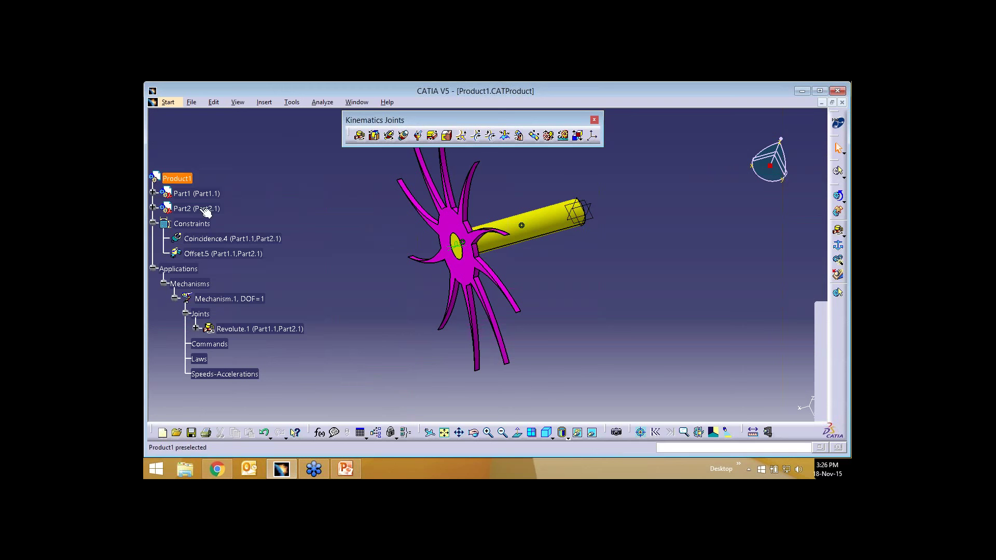
pyautogui.click(205, 208)
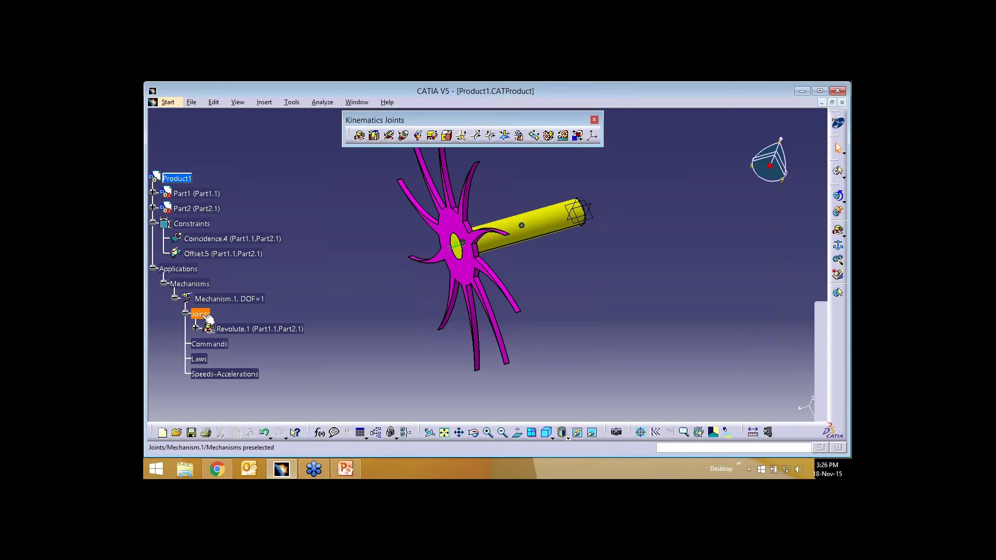
# Step: Switch to PowerPoint and review the slides around "DMU Kinematics Workbench - DEMO"
pyautogui.click(342, 469)
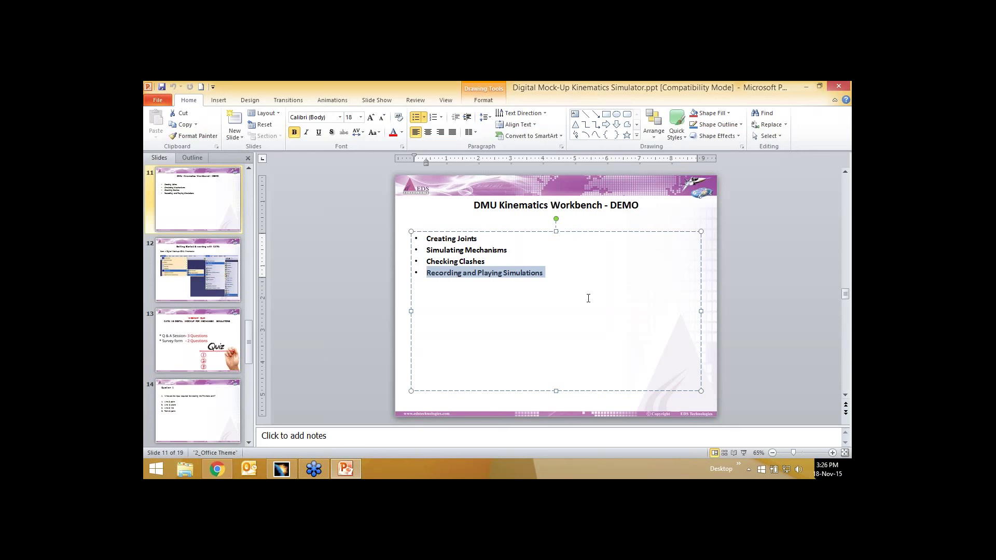
pyautogui.click(200, 207)
pyautogui.scroll(1, 200, 207)
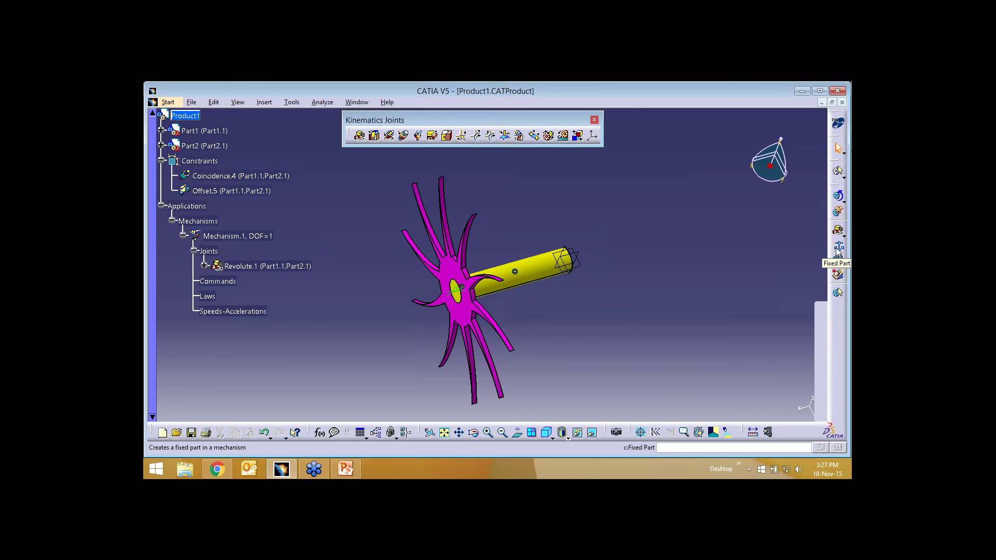
# Step: Return to CATIA, fix Part1.1 in Mechanism.1, and make Revolute.1 angle driven with limits of -360 and 0 degrees
pyautogui.click(838, 249)
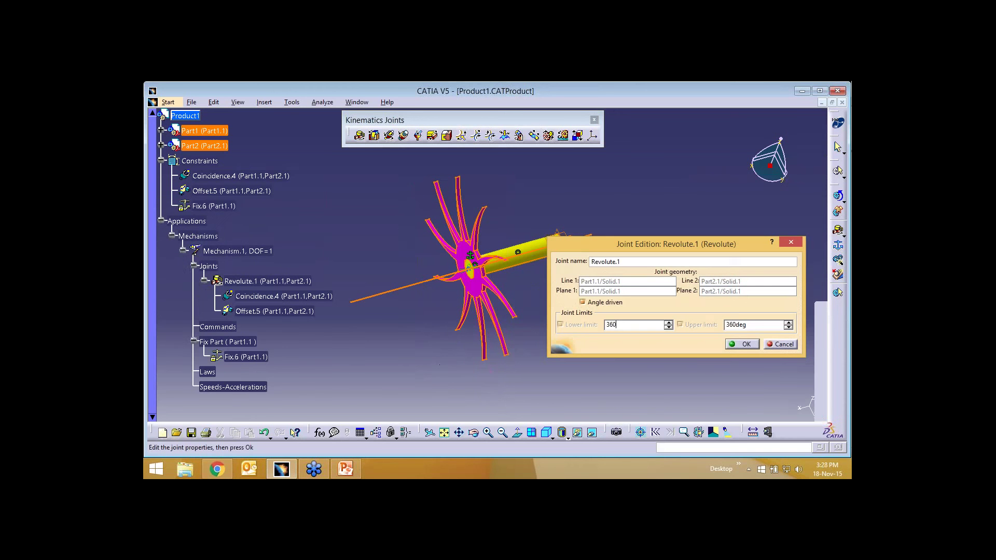
pyautogui.press('Tab')
pyautogui.write('0')
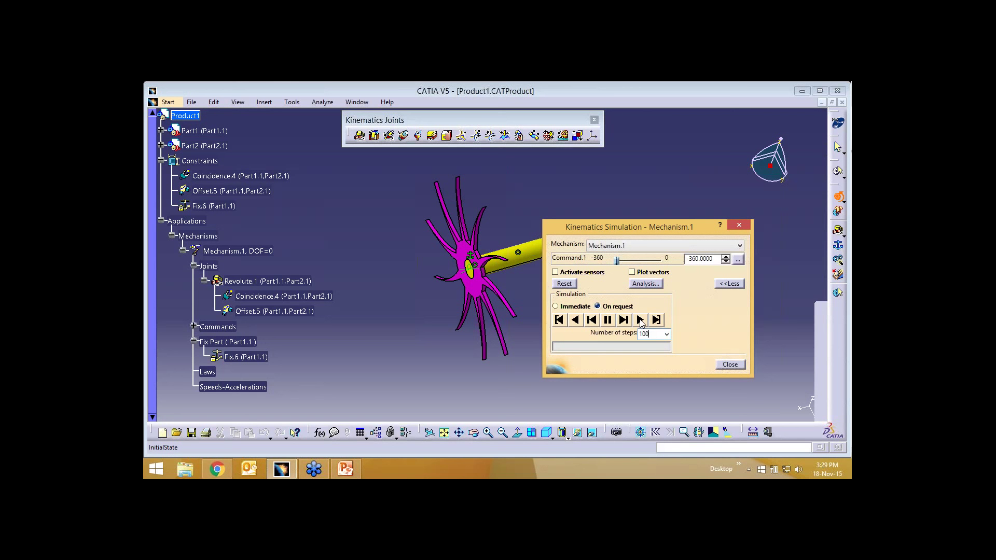
# Step: Play the on-request simulation of the fan mechanism with 100 steps, resetting it between runs
pyautogui.click(641, 320)
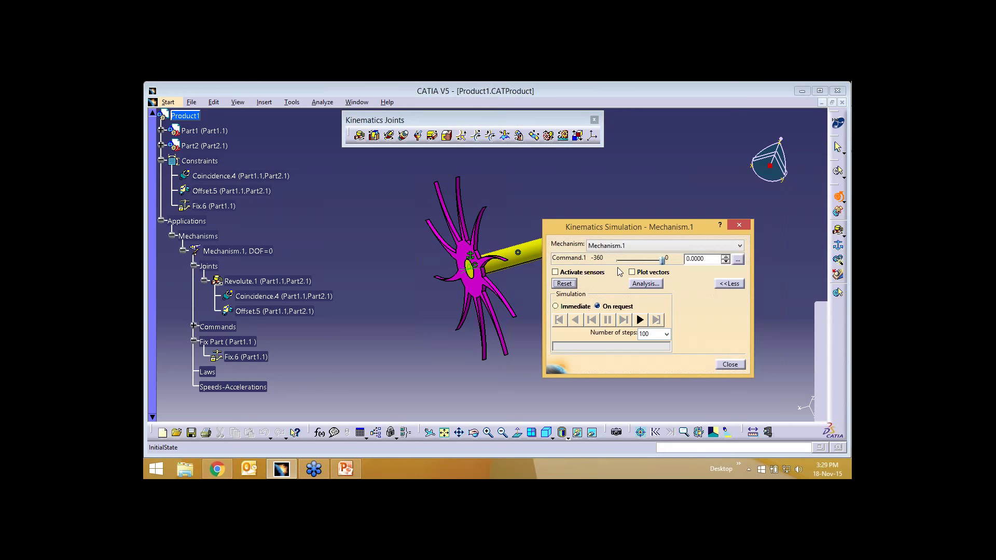
pyautogui.click(641, 321)
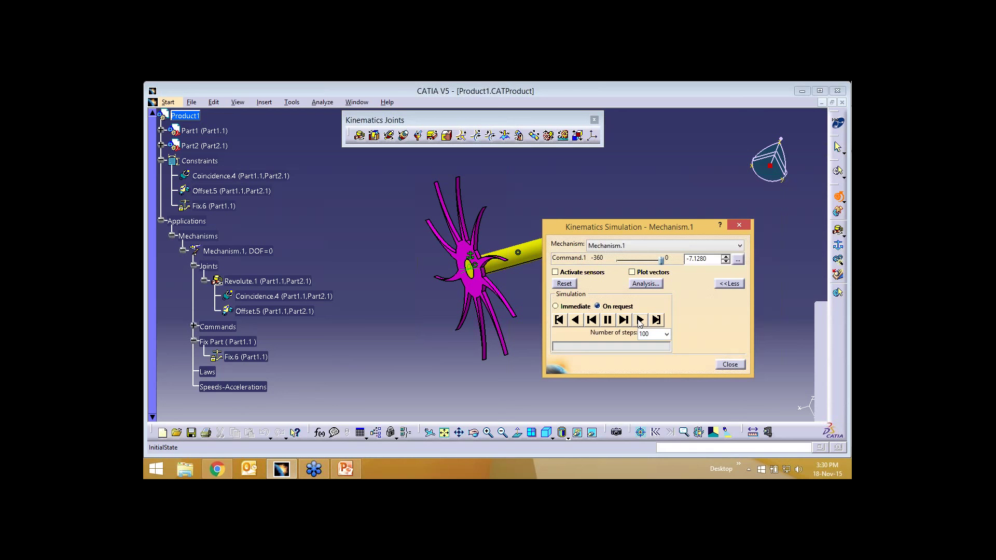
pyautogui.click(640, 320)
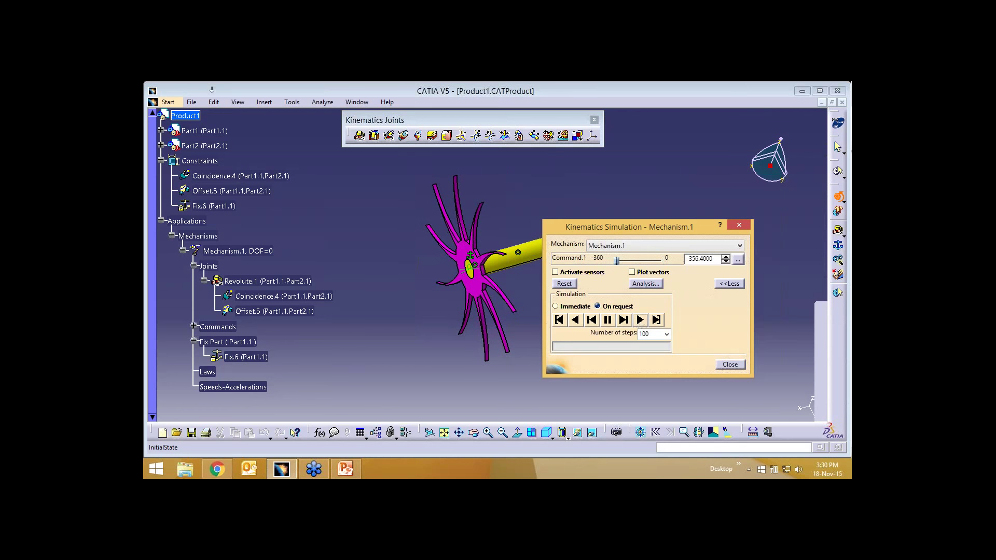
pyautogui.click(566, 283)
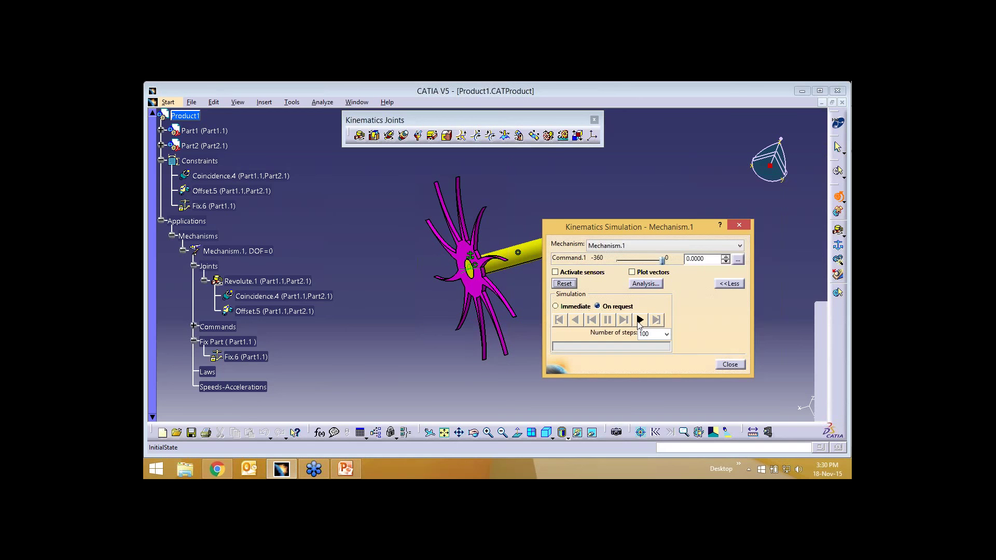
pyautogui.click(640, 320)
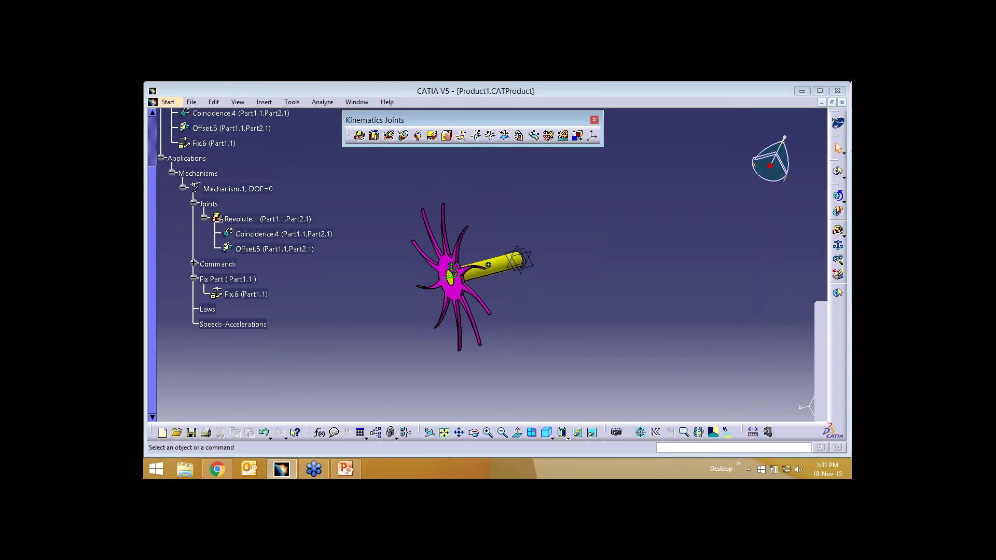
# Step: Review Coincidence.4 under Revolute.1, and open the revolute joint's definition
pyautogui.moveTo(318, 147); pyautogui.dragTo(523, 352)
pyautogui.click(284, 236)
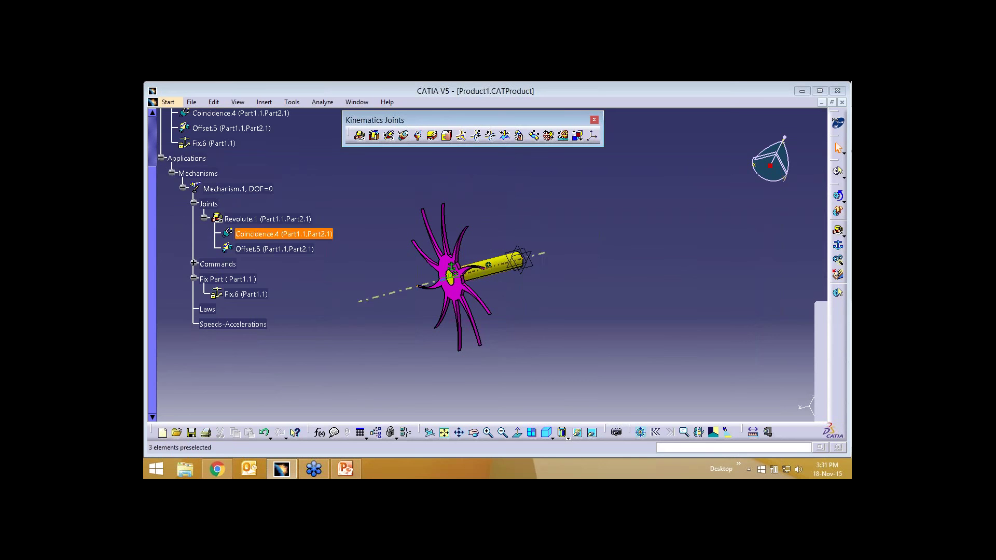
pyautogui.click(279, 242)
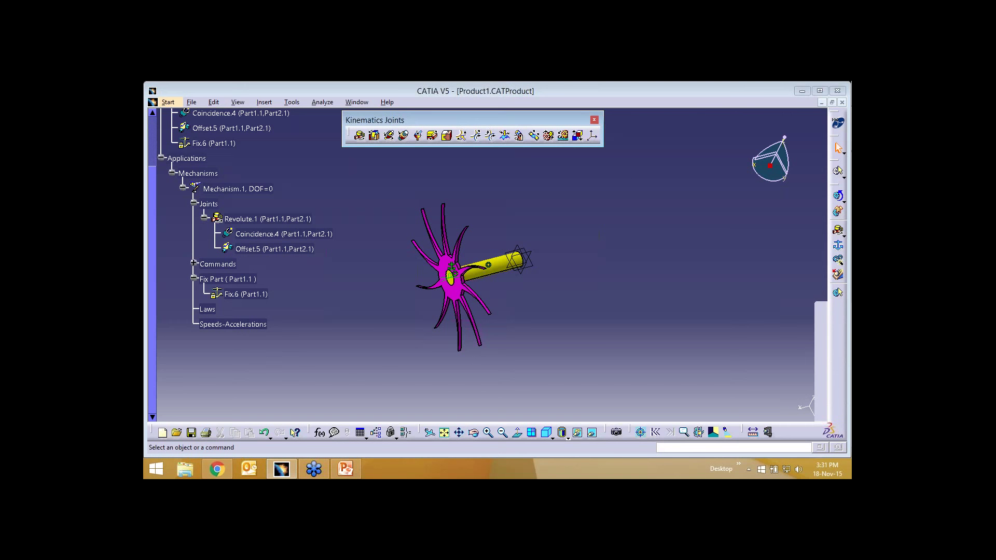
pyautogui.doubleClick(268, 219)
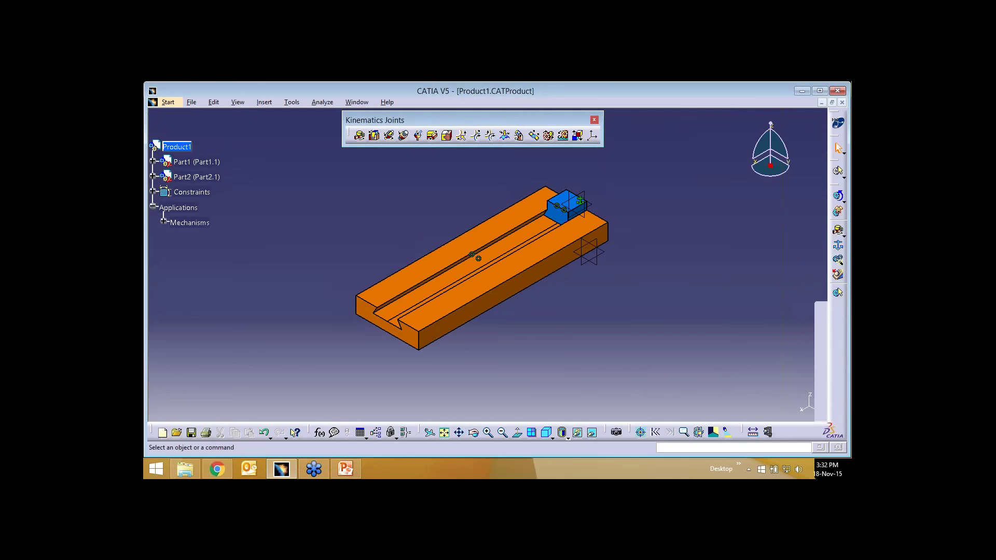
# Step: Expand the Mechanisms branch and remove Mechanism.1 from the sliding block assembly
pyautogui.click(164, 222)
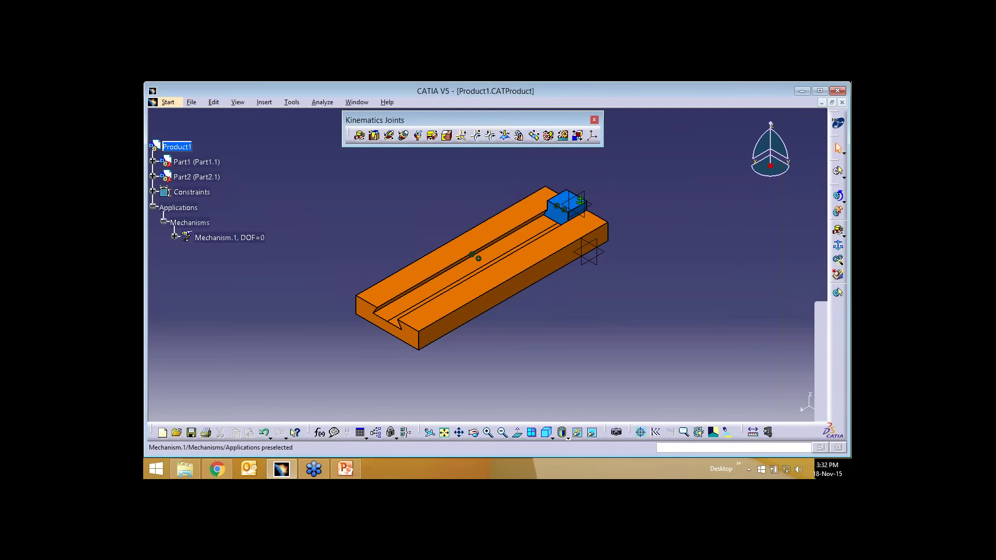
pyautogui.doubleClick(204, 238)
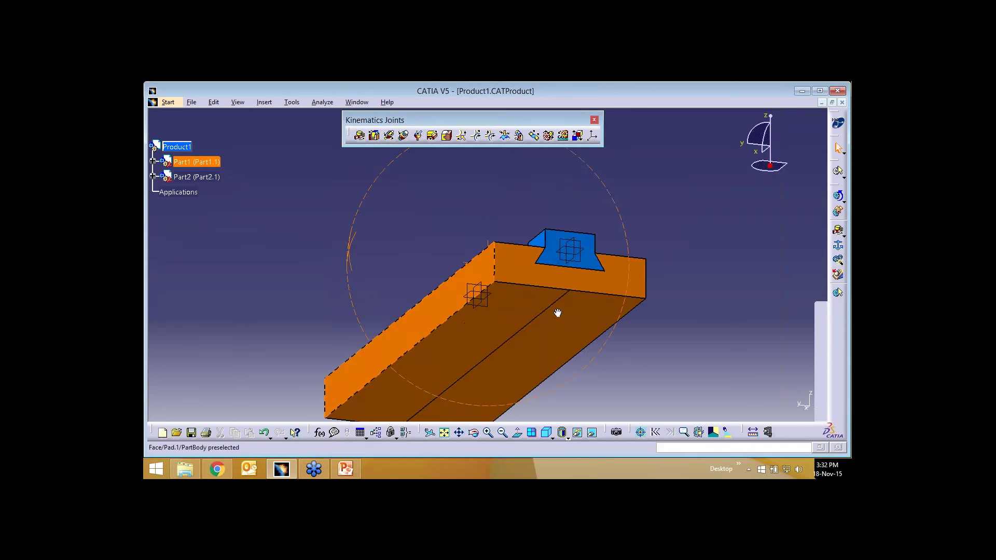
# Step: Create a prismatic joint in a new mechanism named Mechanism.1 between the groove edge of Part1.1 and the sliding block Part2.1
pyautogui.moveTo(558, 313); pyautogui.dragTo(510, 224, button='middle')
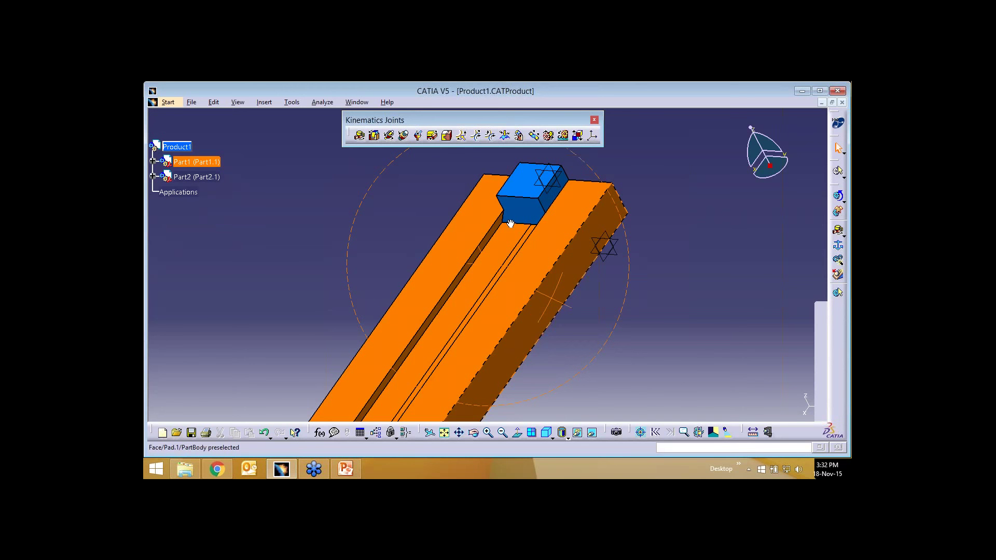
pyautogui.moveTo(511, 224); pyautogui.dragTo(443, 251, button='middle')
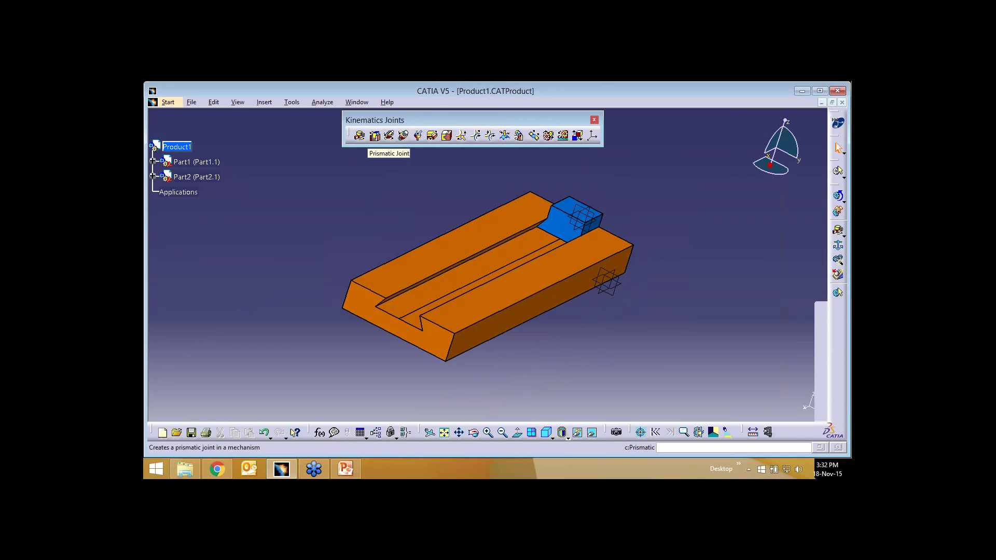
pyautogui.click(374, 135)
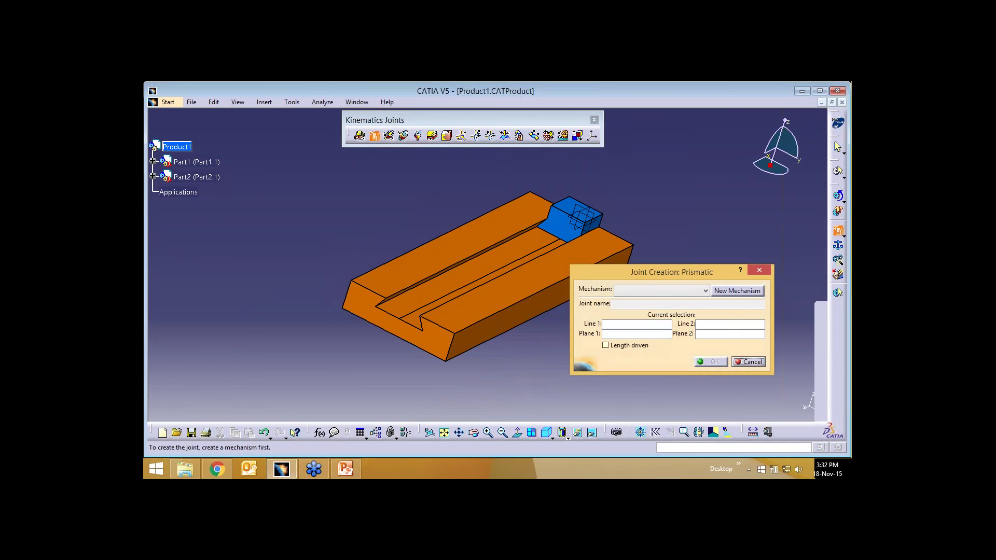
pyautogui.click(729, 290)
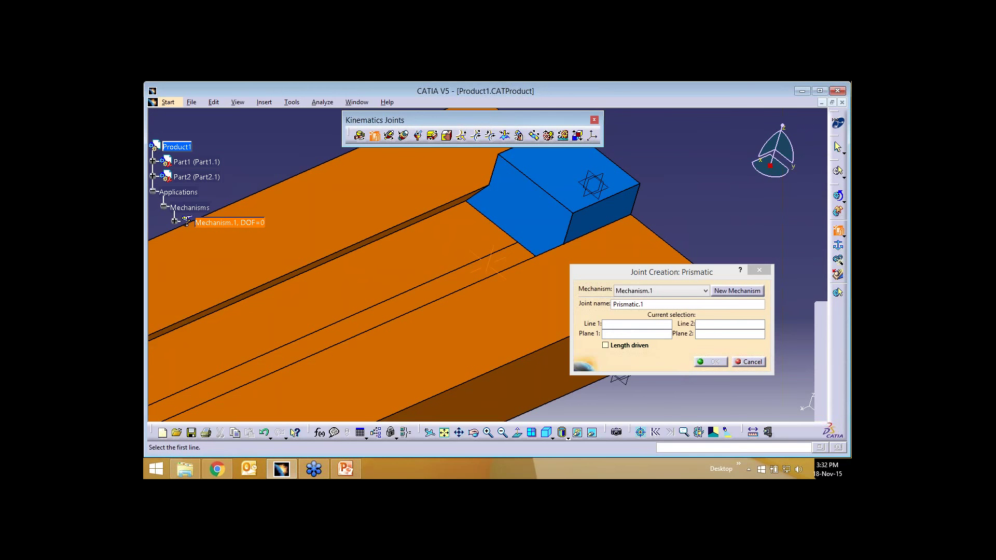
pyautogui.moveTo(487, 280); pyautogui.dragTo(485, 261, button='middle')
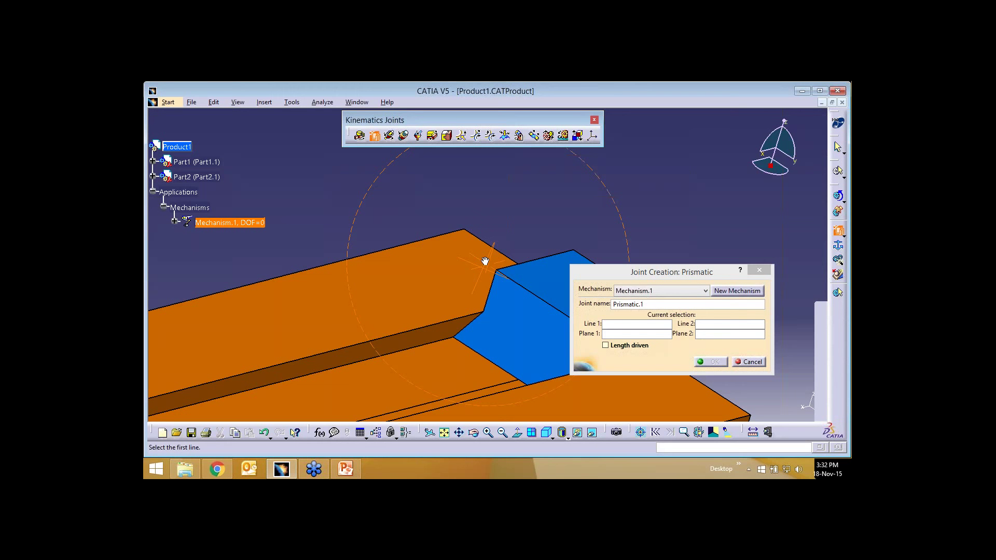
pyautogui.moveTo(485, 261); pyautogui.dragTo(392, 249, button='middle')
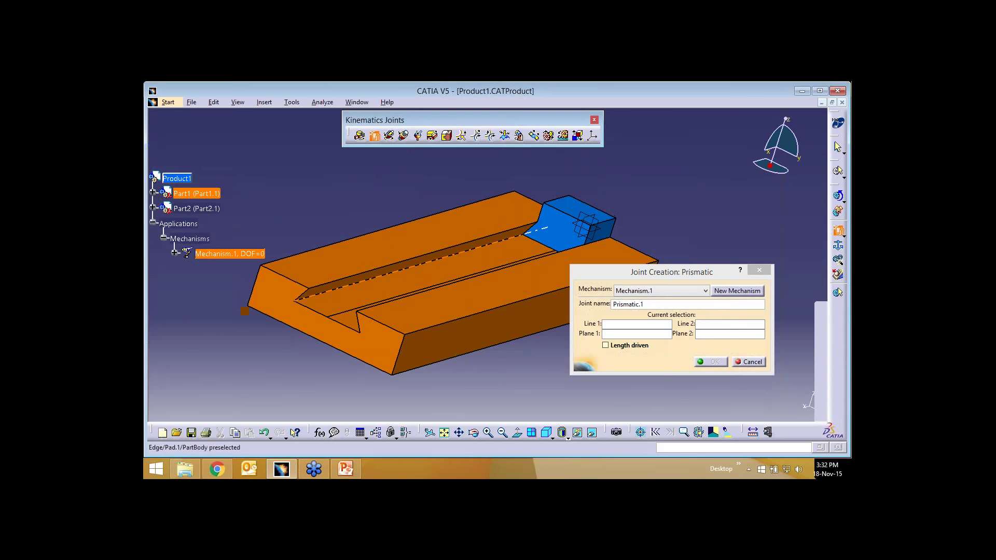
pyautogui.click(537, 229)
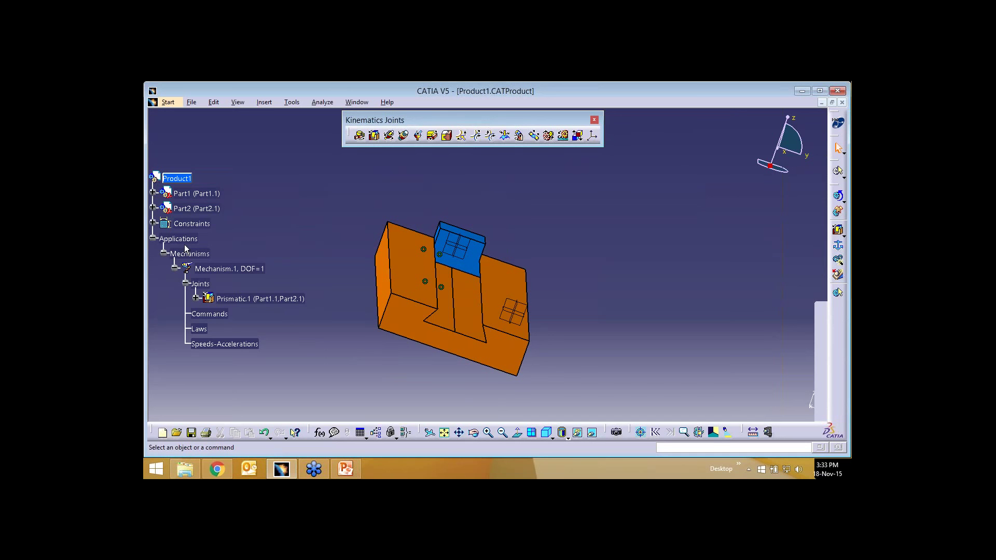
# Step: Review the generated coincidence constraints, then make Prismatic.1 length driven with a lower limit of 0 mm
pyautogui.click(153, 223)
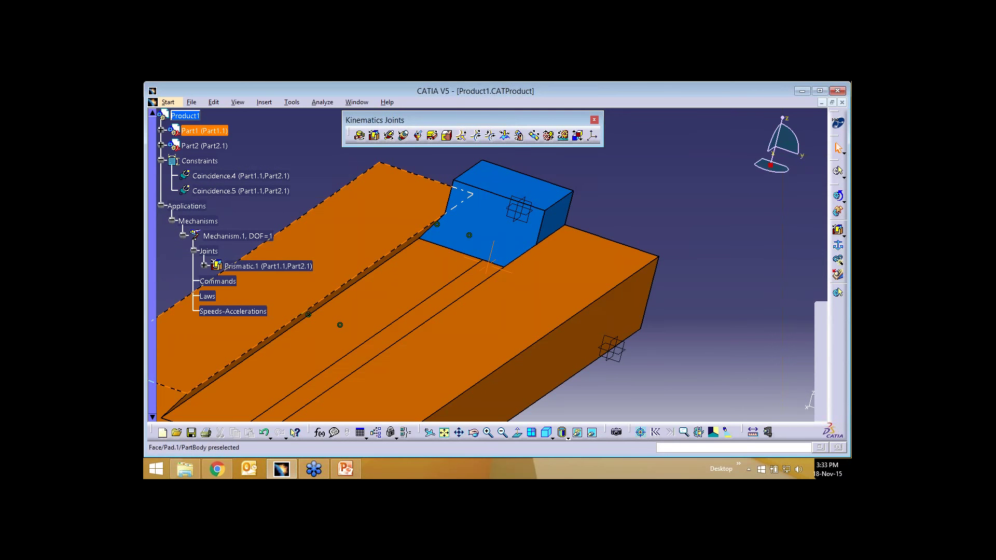
pyautogui.moveTo(436, 205); pyautogui.dragTo(474, 279, button='middle')
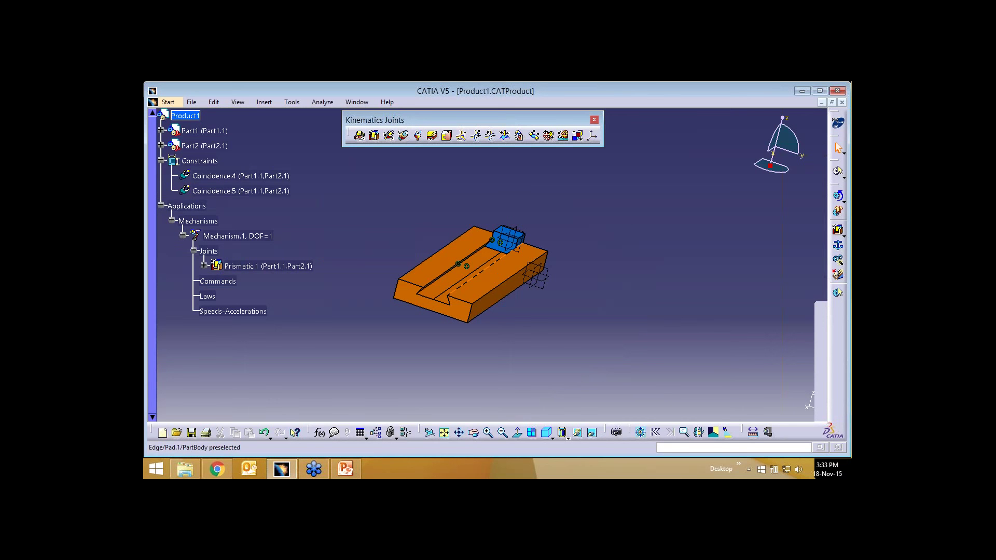
pyautogui.doubleClick(506, 255)
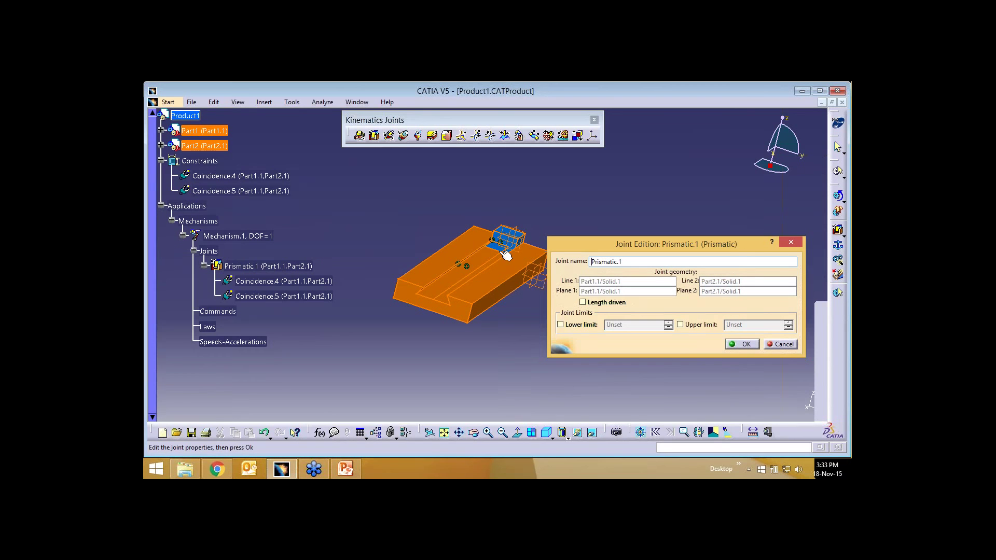
pyautogui.moveTo(501, 252); pyautogui.dragTo(502, 253, button='middle')
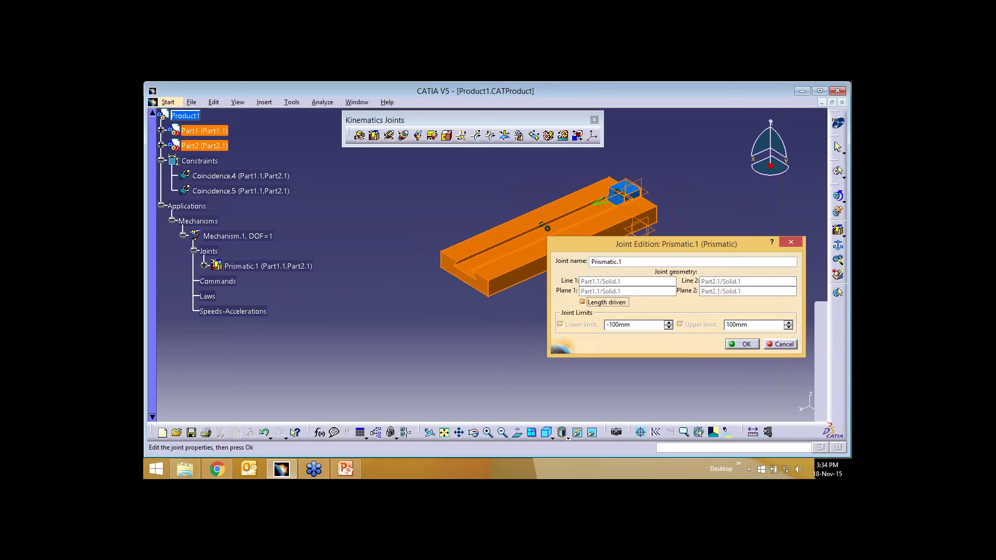
pyautogui.press('Tab')
pyautogui.write('0')
pyautogui.press('Tab')
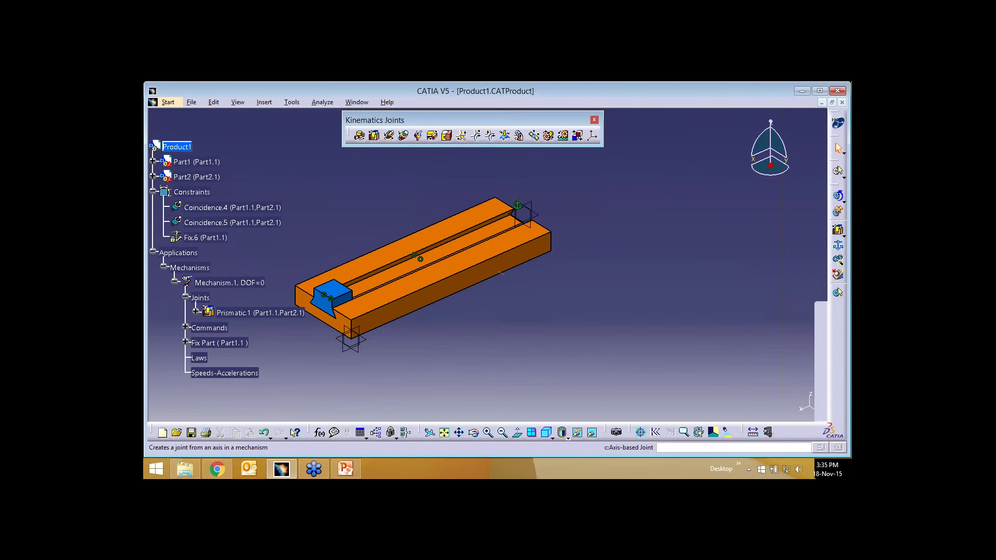
# Step: Close the sliding block product without saving its changes
pyautogui.moveTo(560, 209); pyautogui.dragTo(637, 221, button='middle')
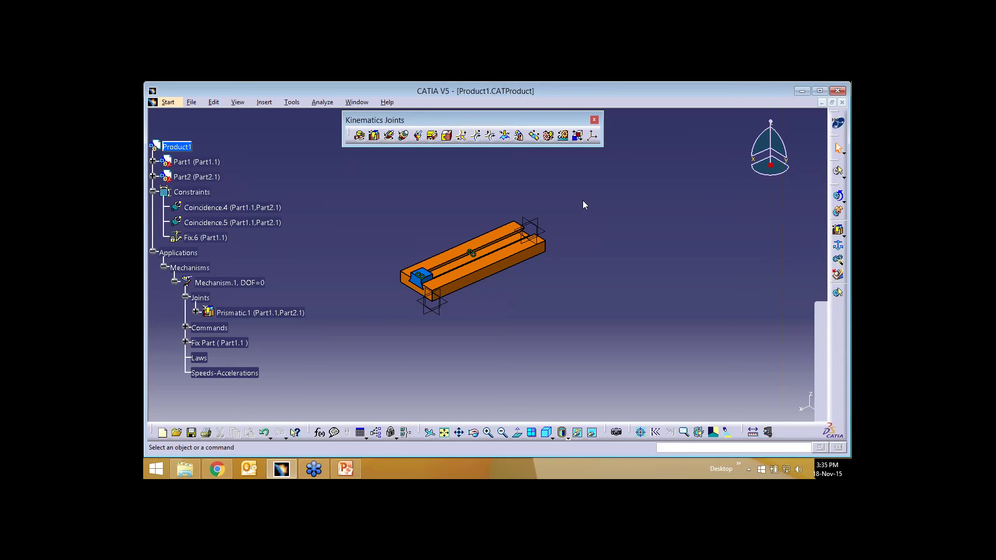
pyautogui.hotkey('ctrl', 'F4')
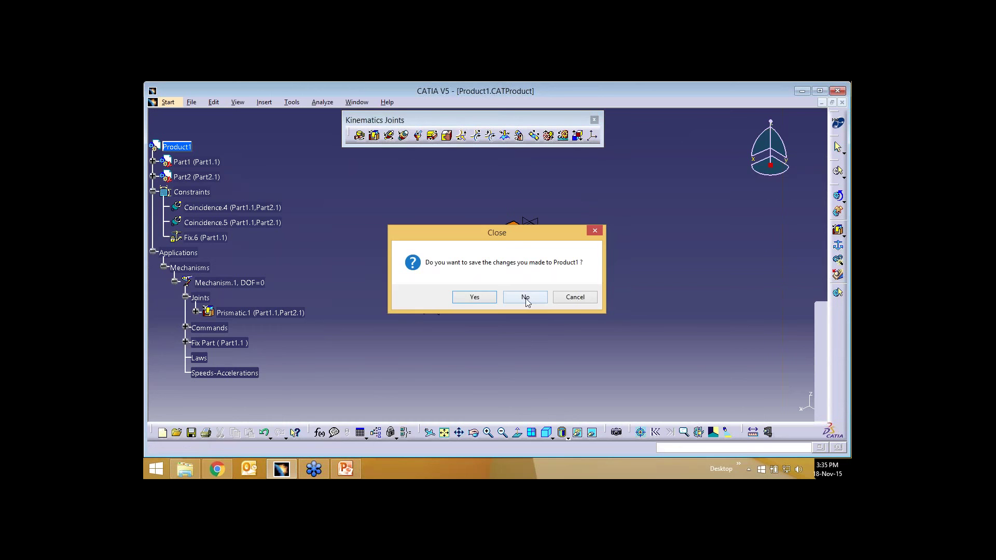
pyautogui.click(526, 298)
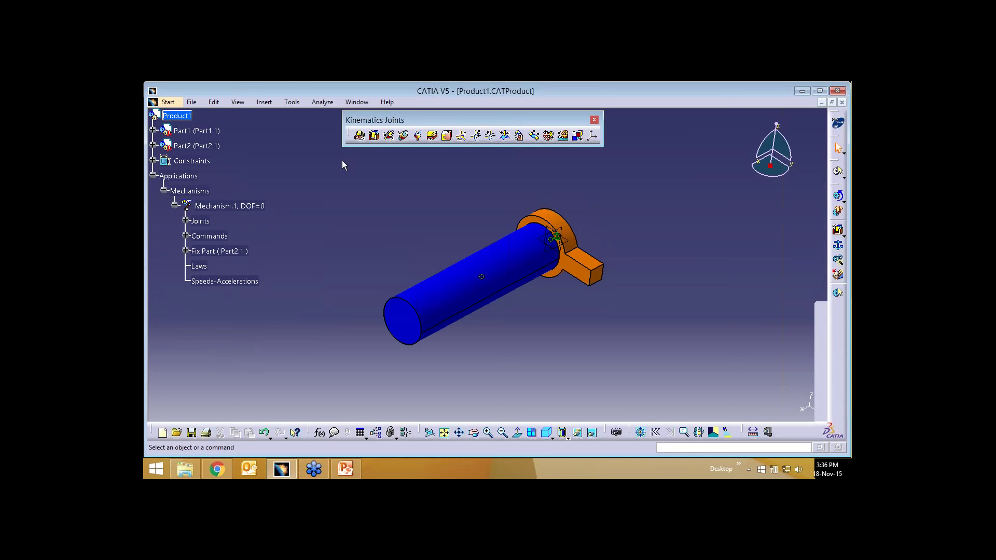
pyautogui.click(388, 136)
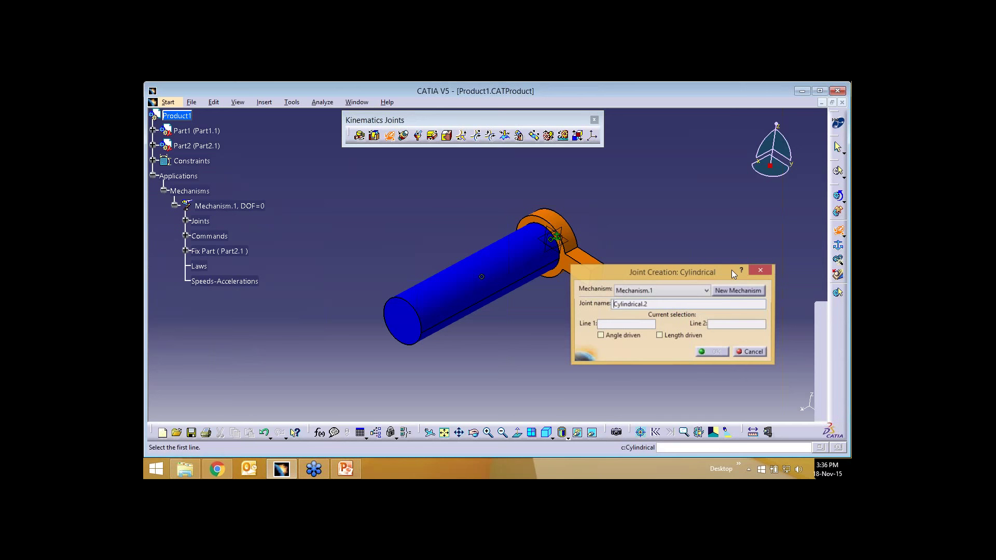
pyautogui.click(760, 270)
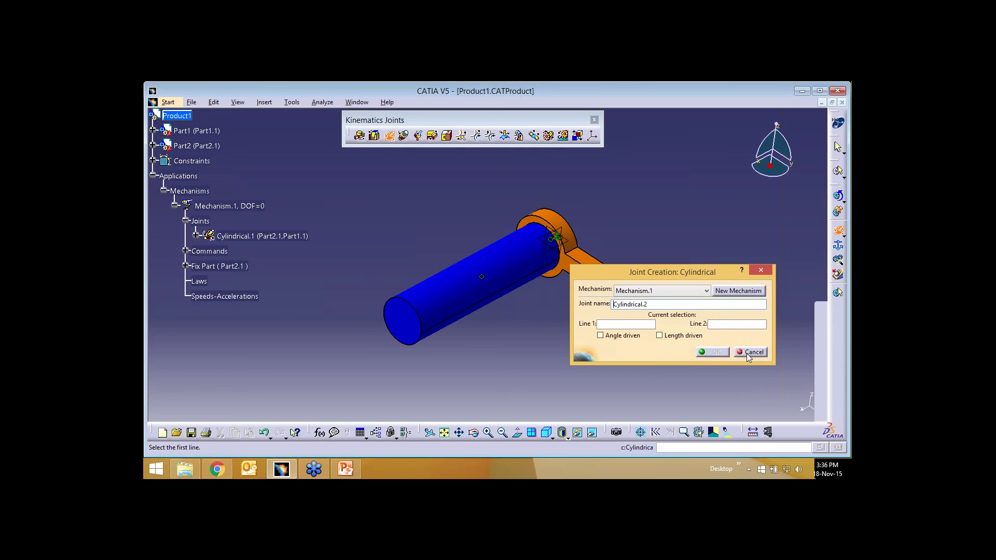
pyautogui.click(750, 353)
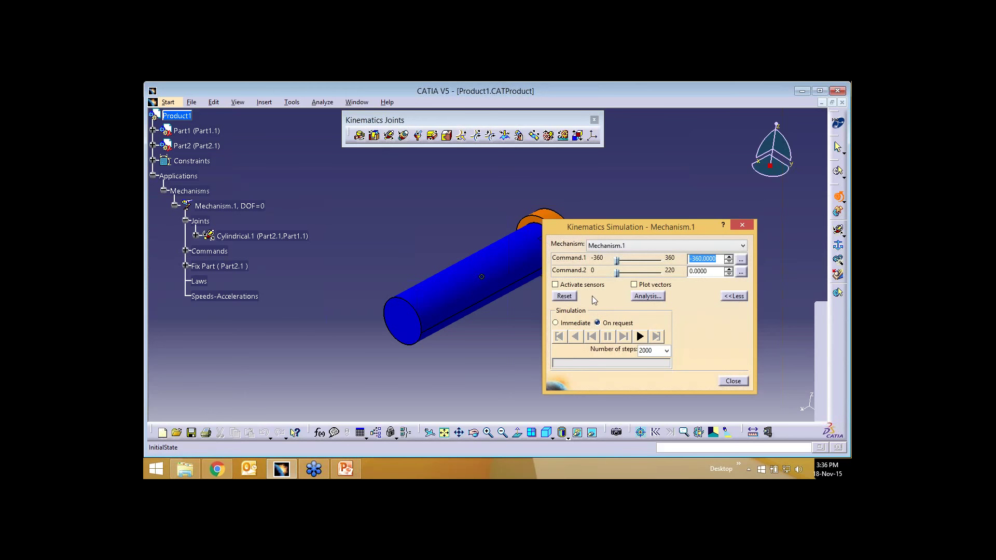
# Step: Set Command.1 to 360 and Command.2 to 220, and play the on-request simulation of the ring and shaft with 500 steps
pyautogui.moveTo(618, 273); pyautogui.dragTo(663, 273)
pyautogui.moveTo(617, 261); pyautogui.dragTo(663, 261)
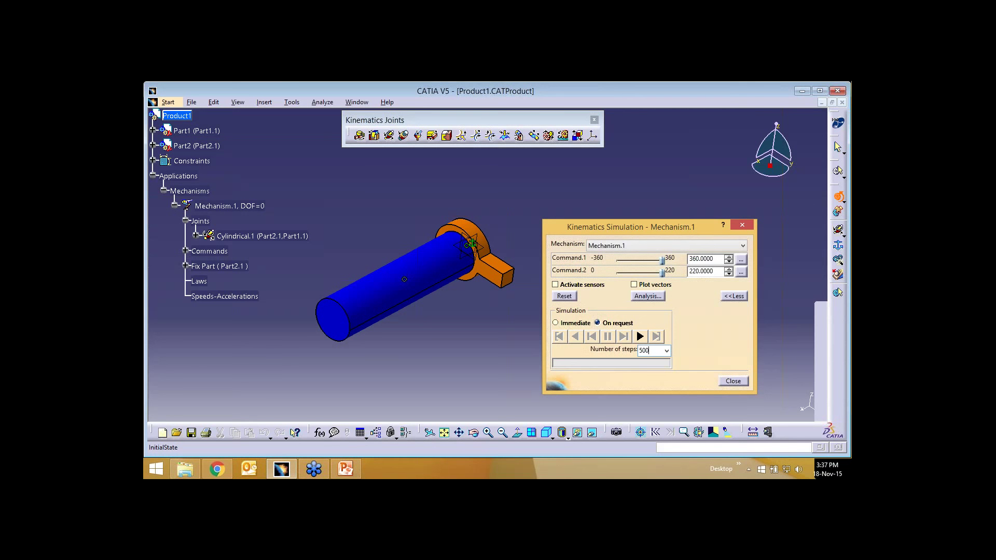
pyautogui.click(640, 336)
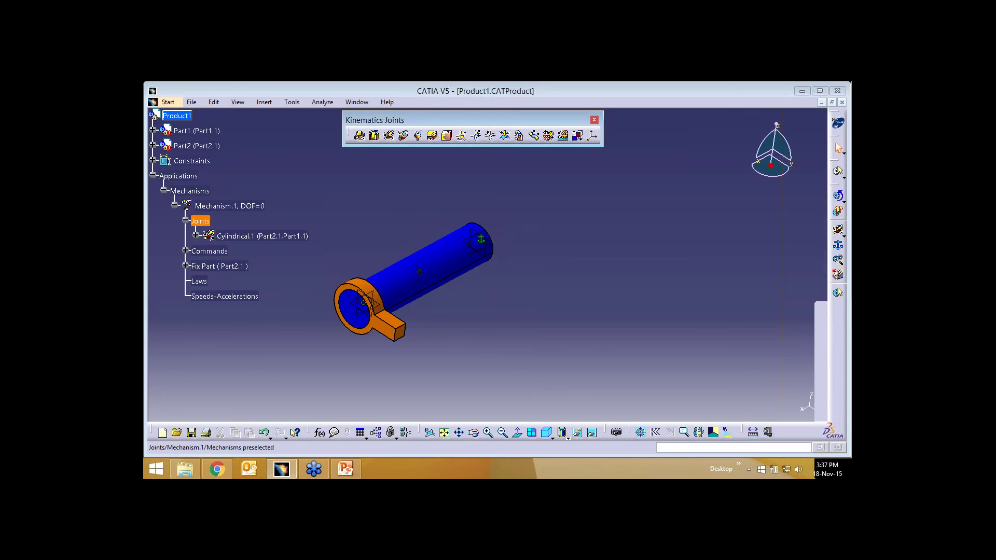
# Step: Create a cylindrical joint between the axes of Part2.1 and Part1.1 in a new mechanism named "cylindrical joint"
pyautogui.moveTo(203, 223); pyautogui.dragTo(295, 256, button='middle')
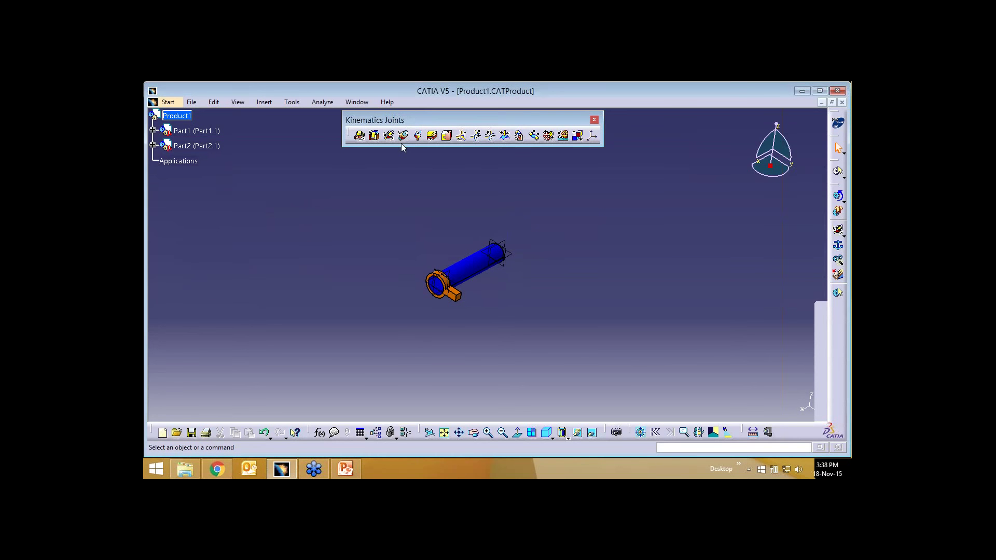
pyautogui.click(389, 136)
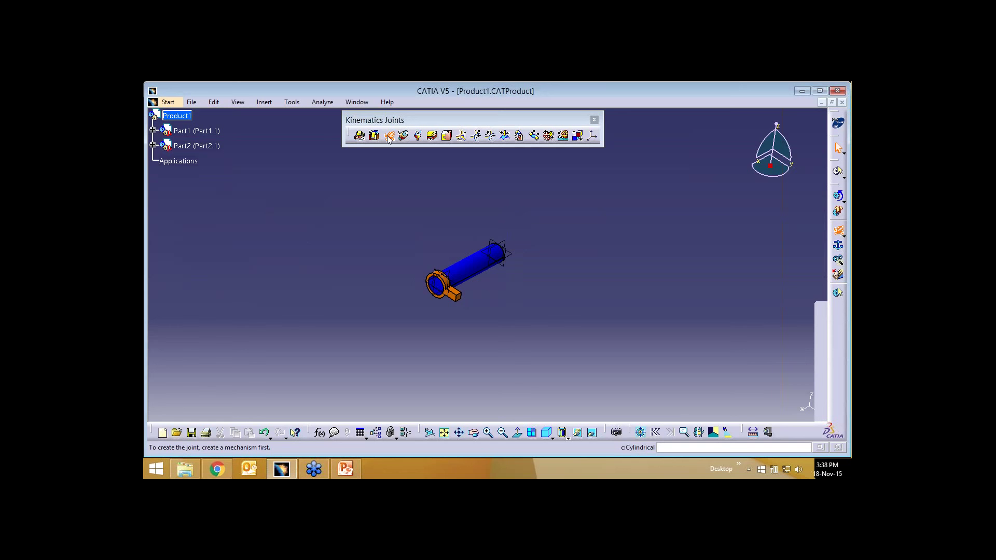
pyautogui.click(389, 135)
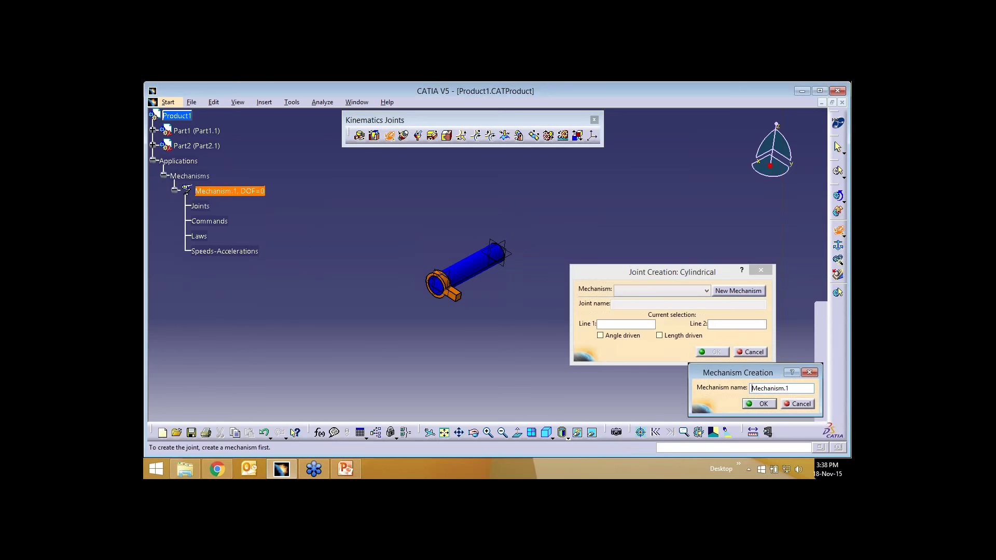
pyautogui.hotkey('ctrl', 'a')
pyautogui.write('cylindrical join')
pyautogui.write('t')
pyautogui.press('Return')
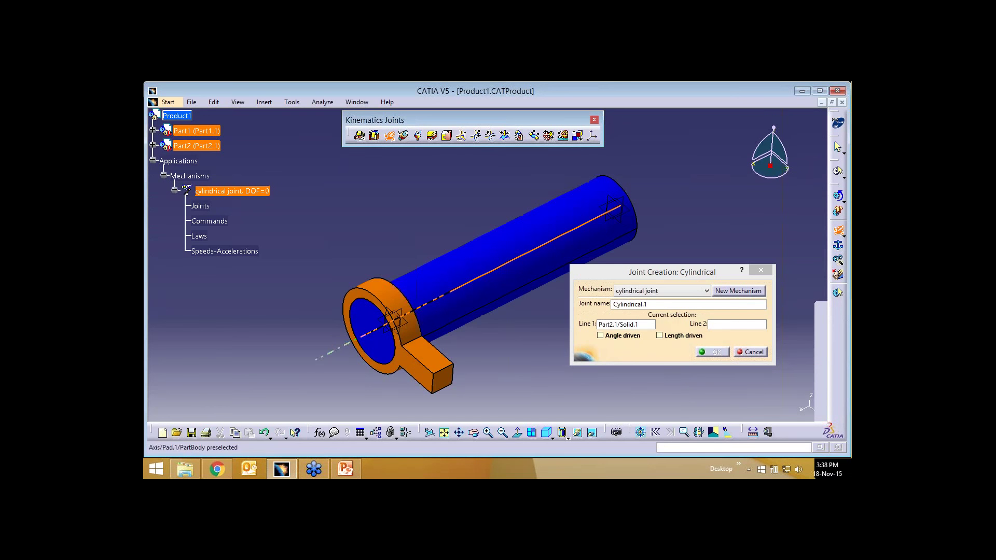
pyautogui.click(408, 313)
pyautogui.click(713, 352)
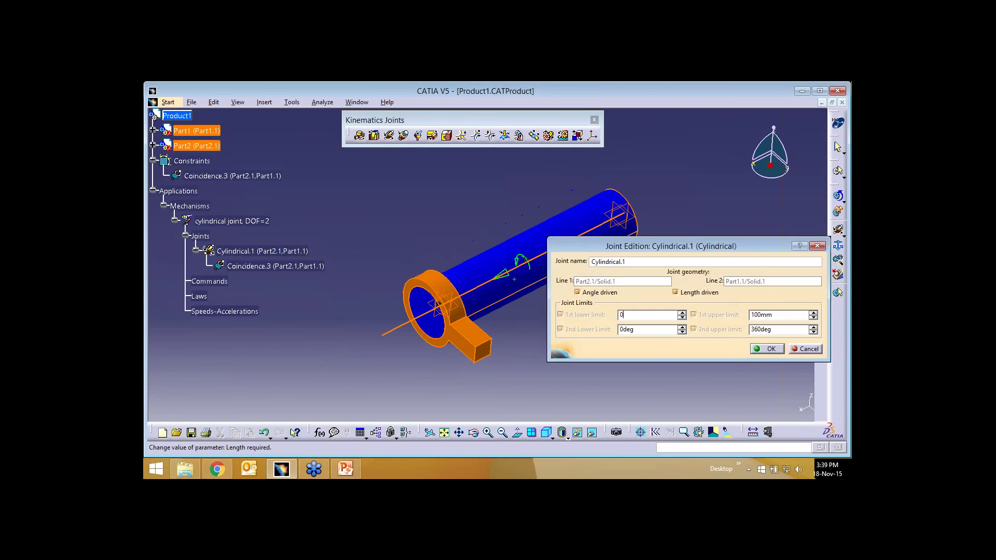
# Step: Make Cylindrical.1 angle and length driven with limits of 0 to 100 mm and 0 to 360 deg, and fix the shaft Part2.1
pyautogui.press('Return')
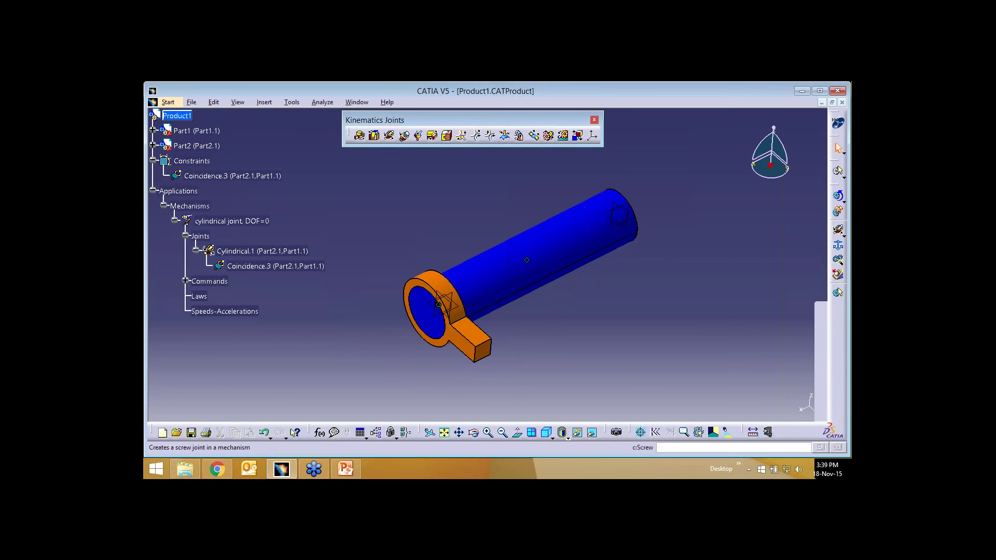
pyautogui.moveTo(669, 192); pyautogui.dragTo(687, 219, button='middle')
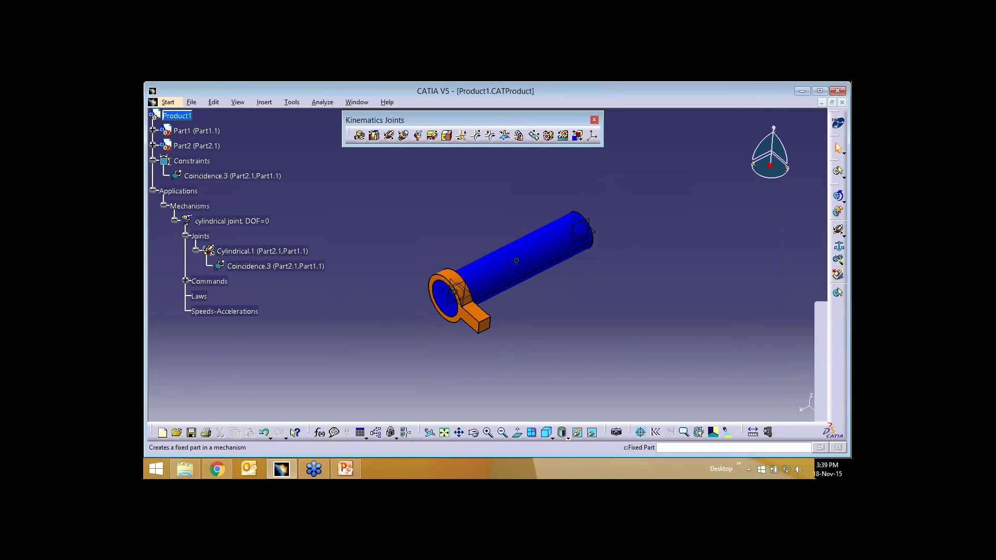
pyautogui.click(839, 247)
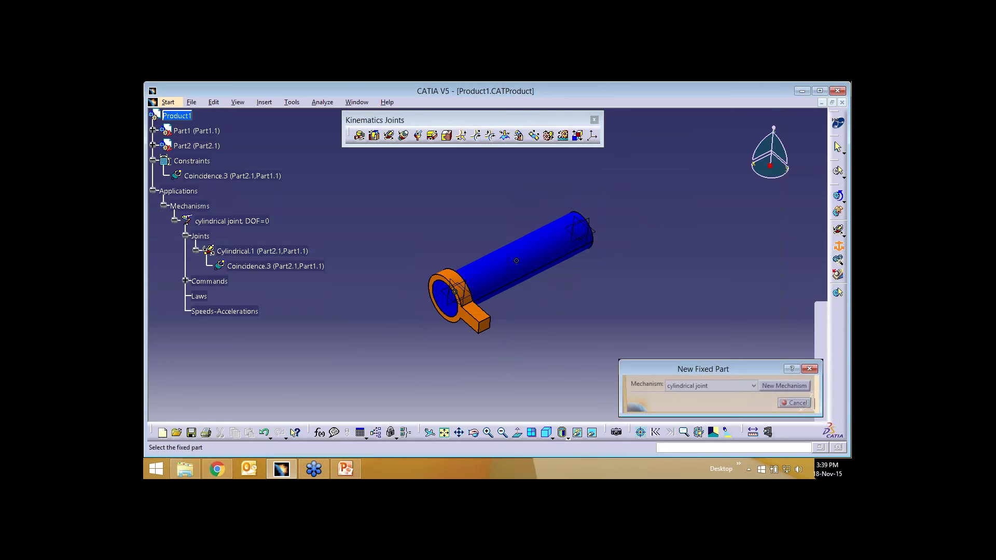
pyautogui.click(565, 247)
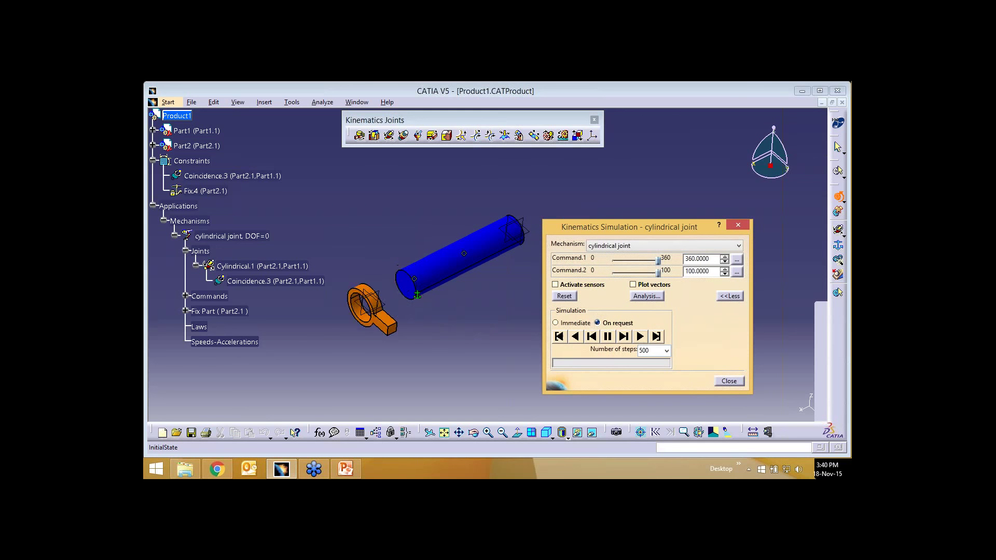
# Step: Reset the cylindrical joint simulation, review Command.2's slider range, and replay the simulation on request with 500 steps
pyautogui.click(565, 296)
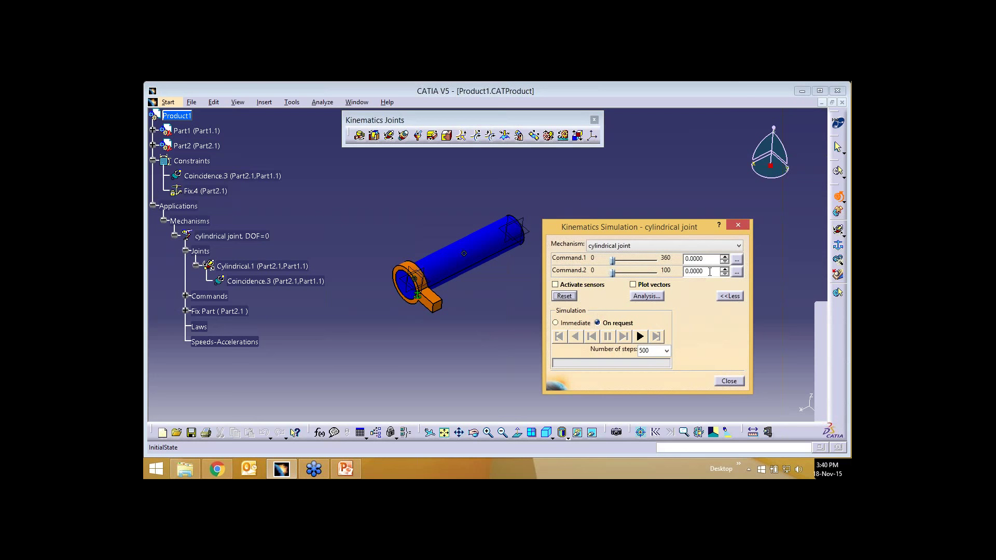
pyautogui.click(738, 272)
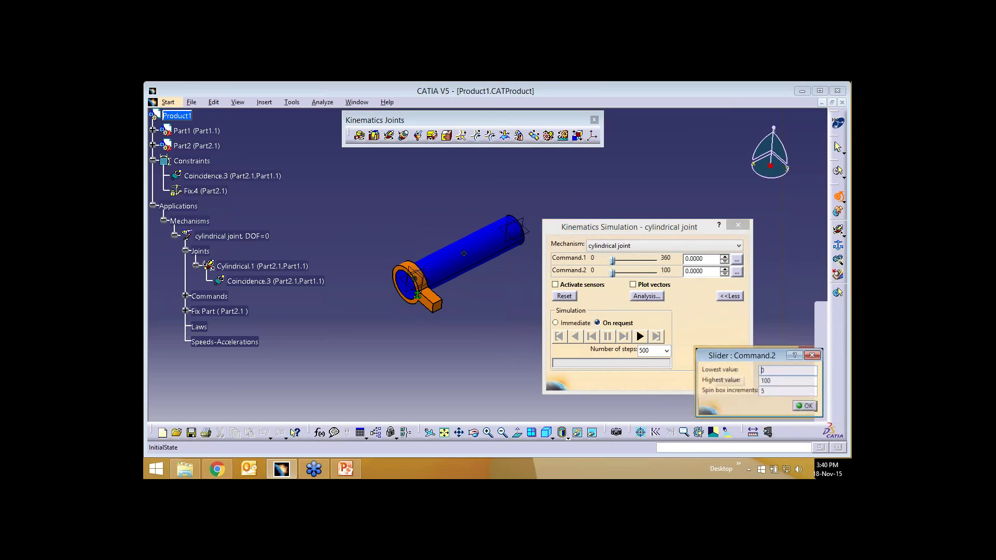
pyautogui.click(807, 406)
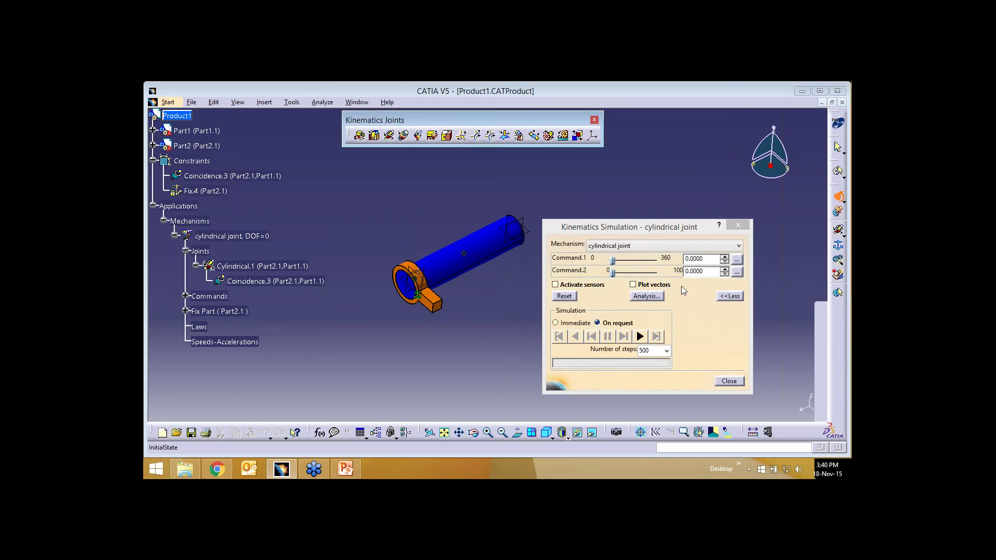
pyautogui.click(640, 336)
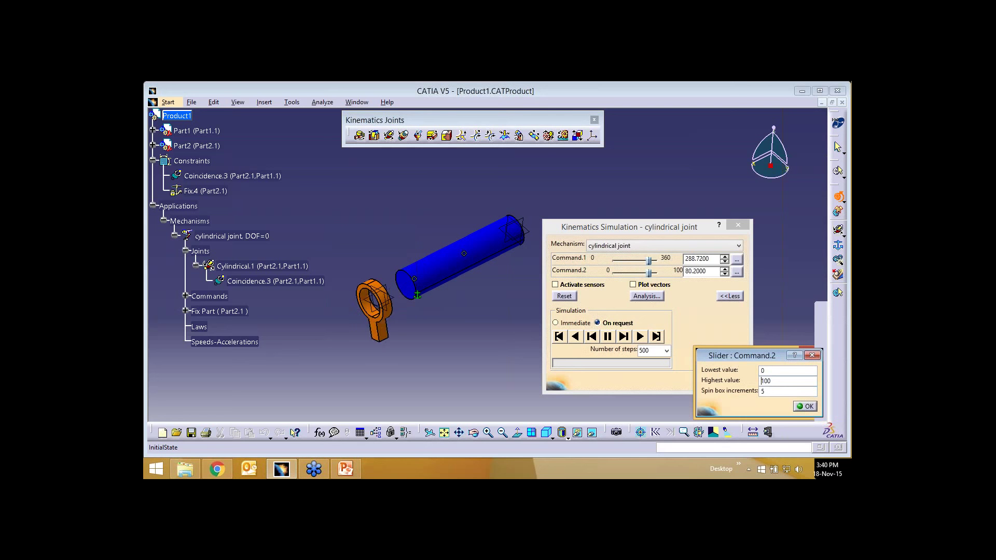
# Step: Set the highest value of Command.2's slider range to -100 in the cylindrical joint simulation
pyautogui.write('-')
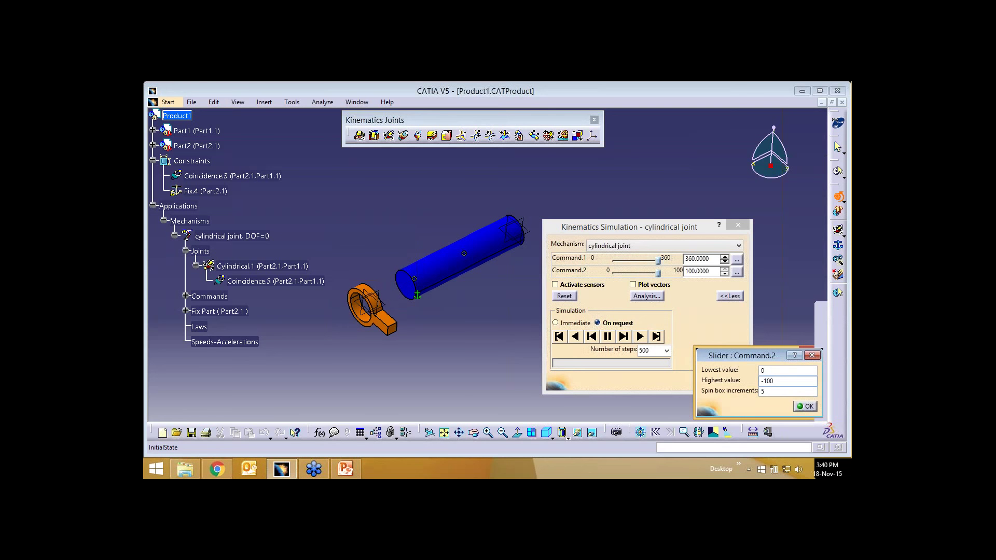
pyautogui.press('Return')
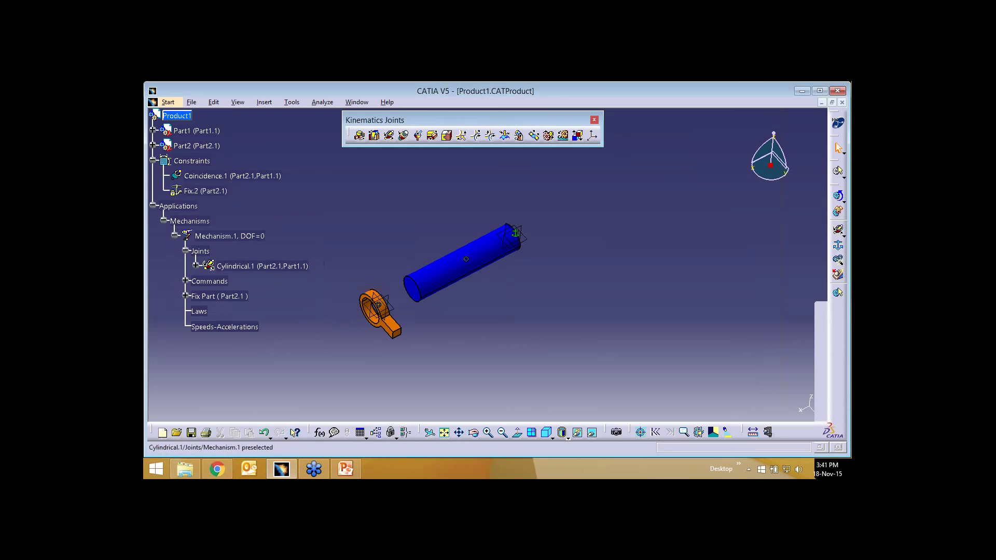
# Step: Review the driven options and the length and angle limits of the Cylindrical.1 joint in Mechanism.1
pyautogui.click(262, 266)
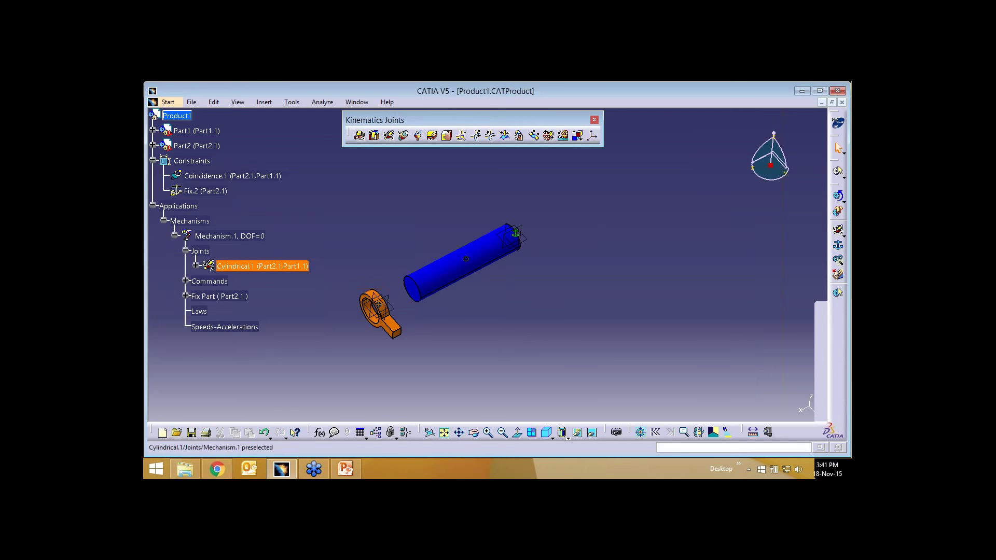
pyautogui.doubleClick(262, 266)
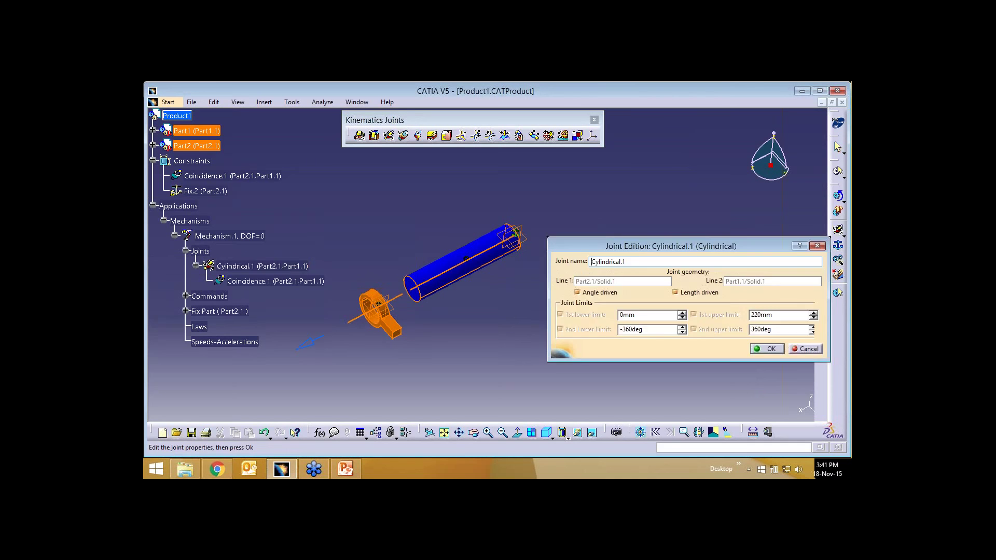
pyautogui.click(767, 348)
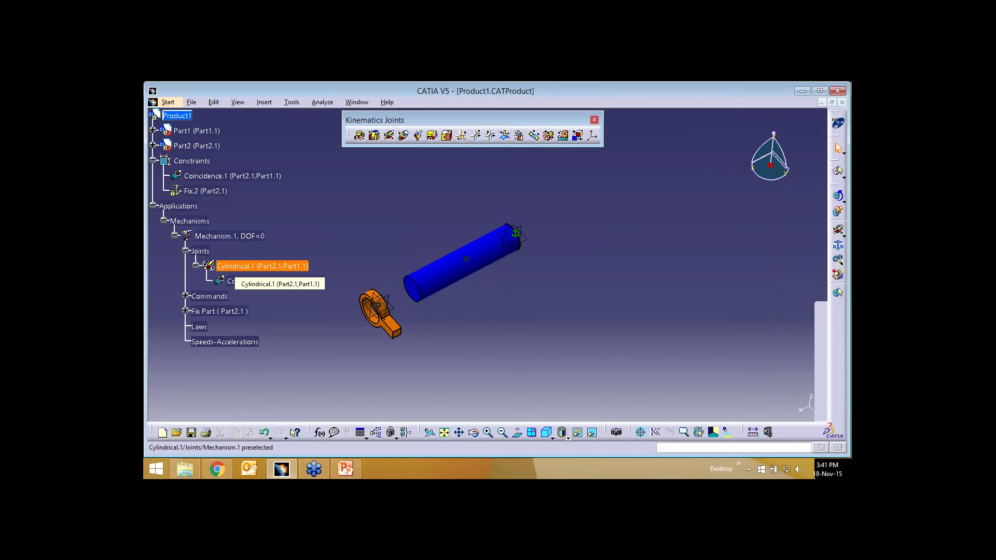
pyautogui.doubleClick(234, 267)
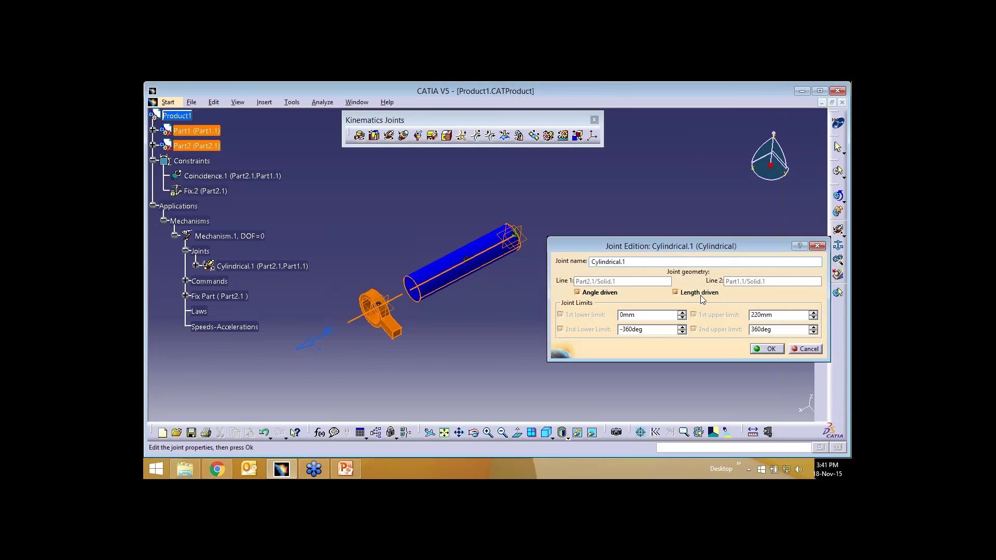
pyautogui.moveTo(644, 330); pyautogui.dragTo(620, 330)
pyautogui.click(767, 349)
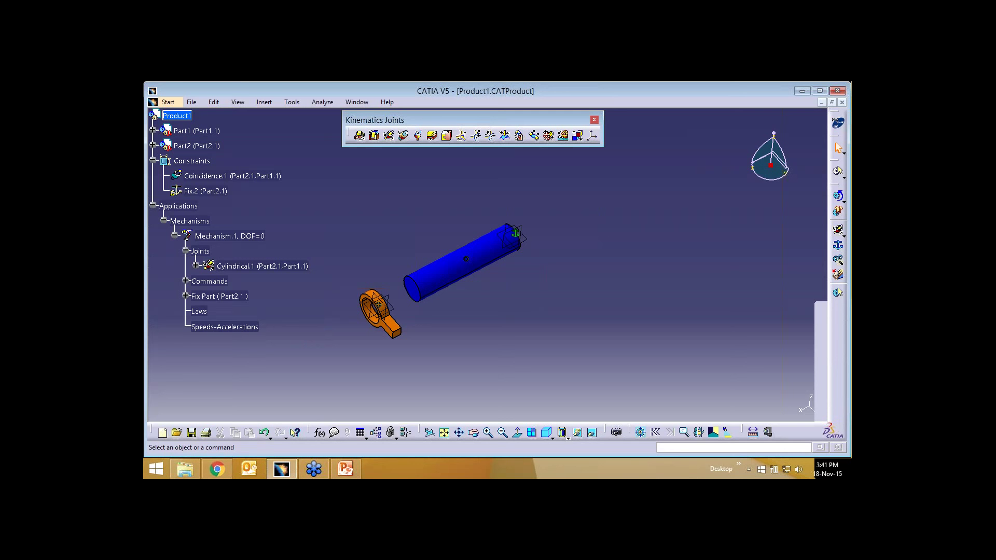
# Step: Reset the Mechanism.1 simulation, set Command.1 to -360 and Command.2 to 0, and play it on request with 500 steps
pyautogui.moveTo(456, 330); pyautogui.dragTo(459, 328, button='middle')
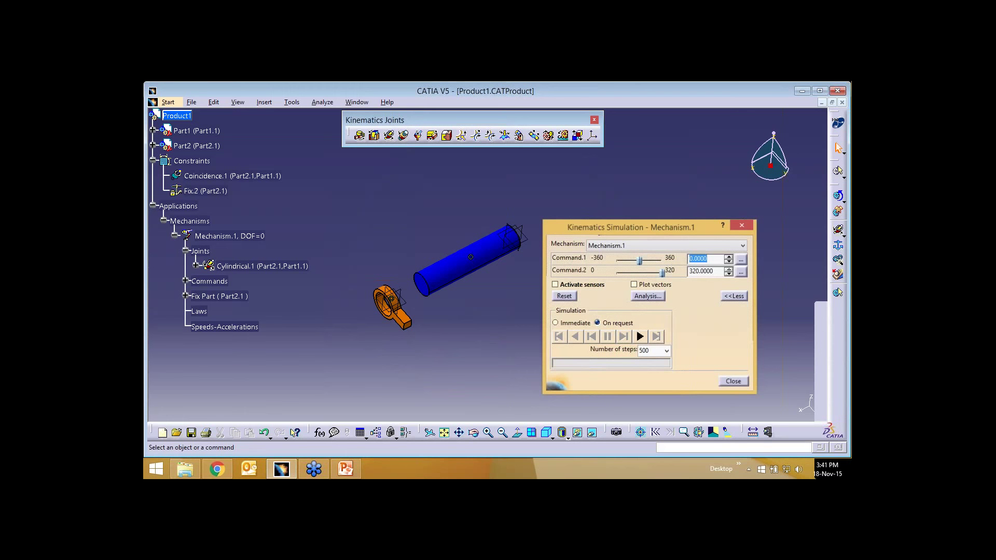
pyautogui.click(565, 296)
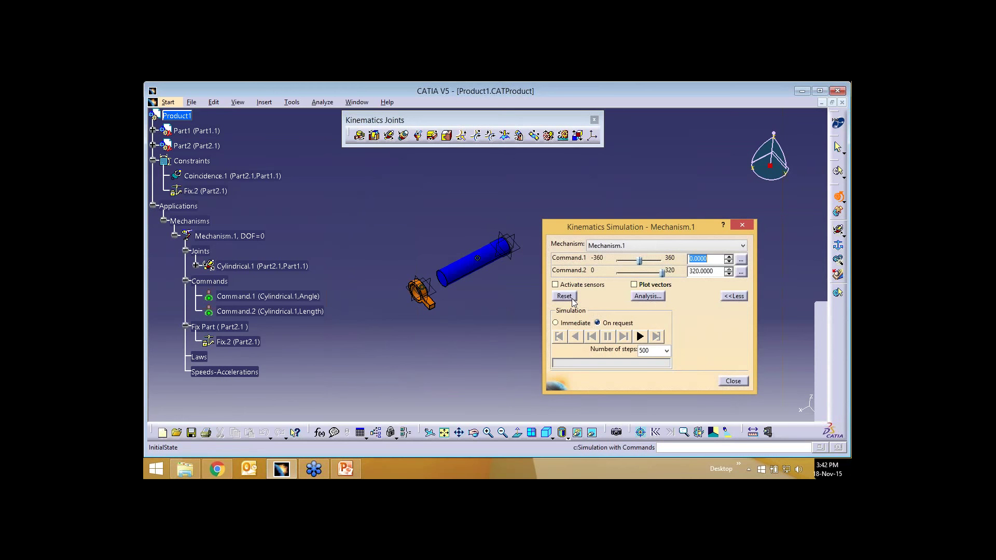
pyautogui.click(571, 298)
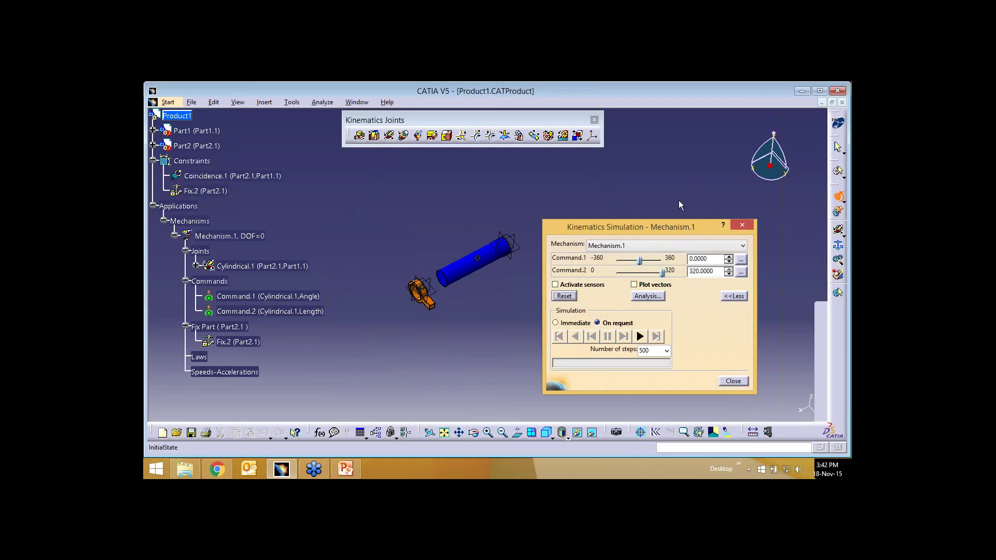
pyautogui.moveTo(640, 260); pyautogui.dragTo(616, 260)
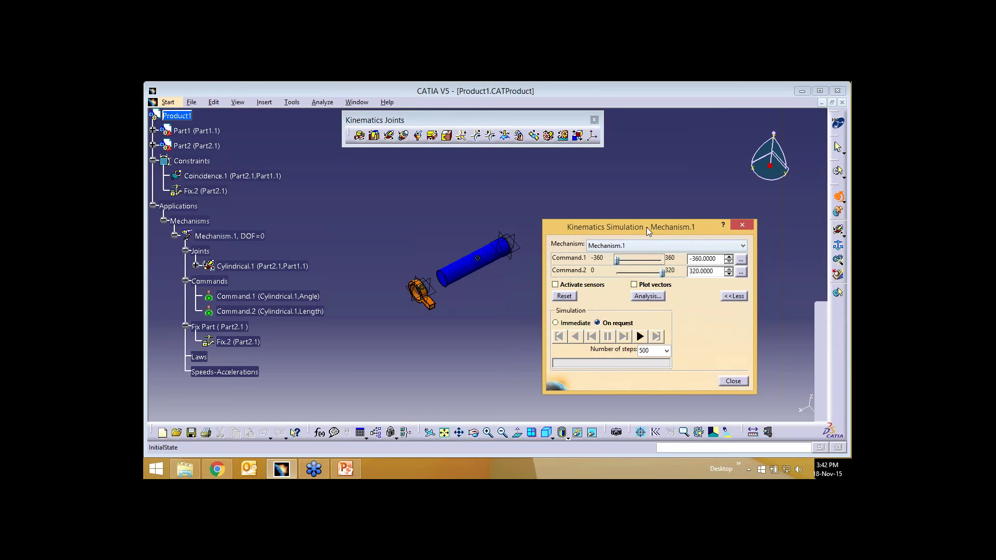
pyautogui.moveTo(646, 228); pyautogui.dragTo(653, 204)
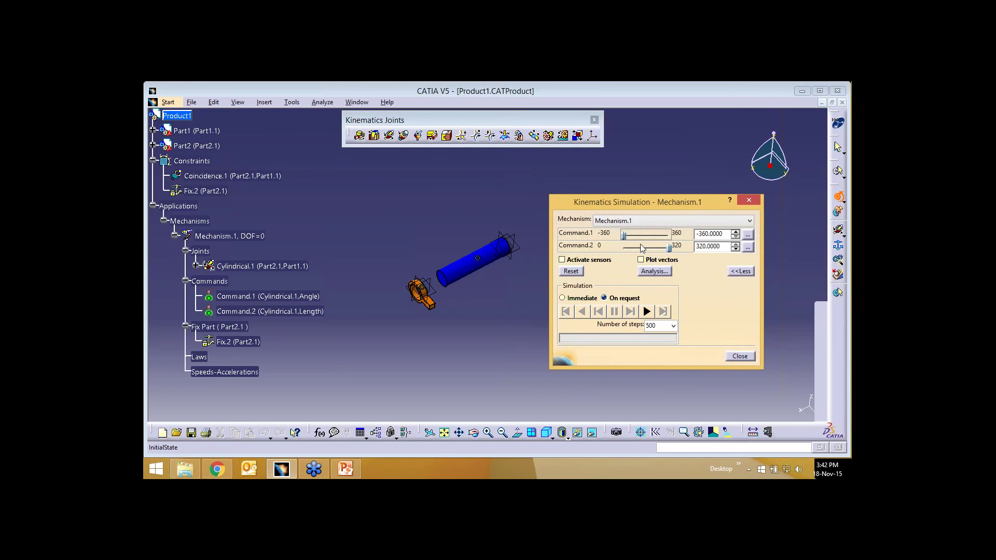
pyautogui.click(640, 244)
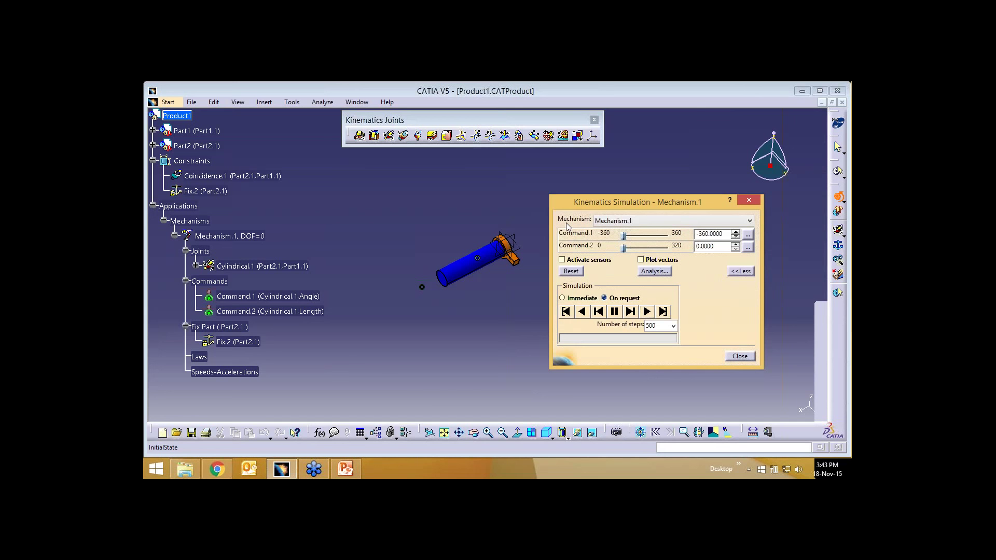
pyautogui.moveTo(519, 233); pyautogui.dragTo(518, 234, button='middle')
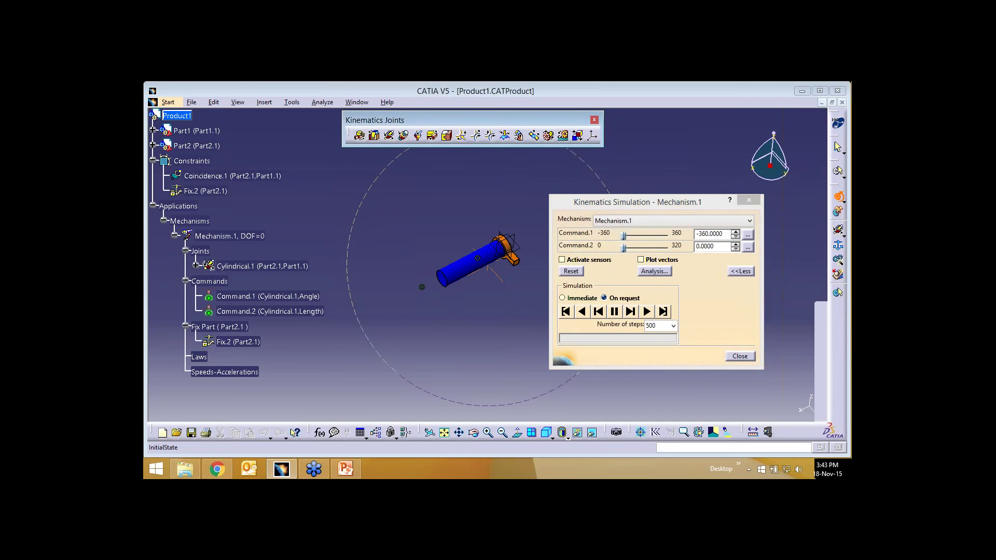
pyautogui.press('Escape')
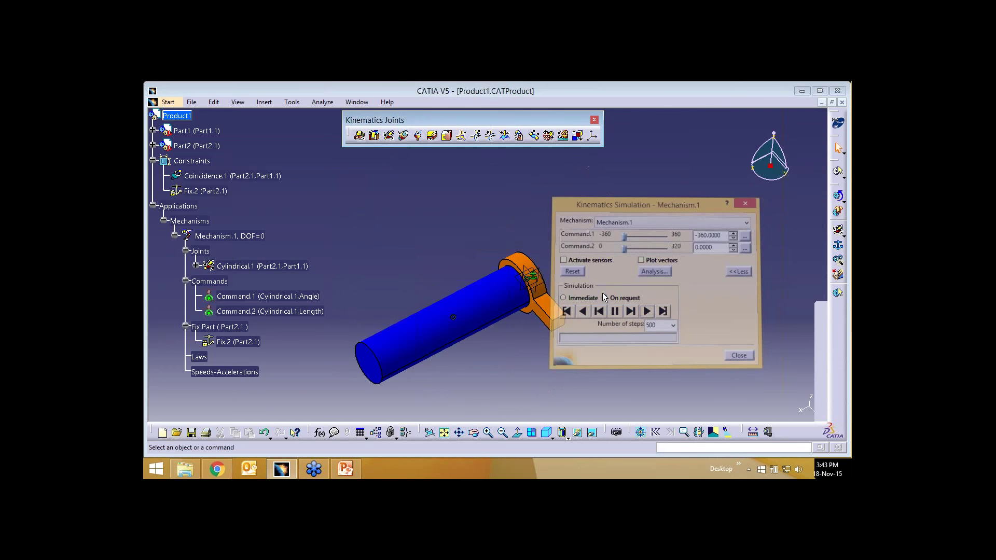
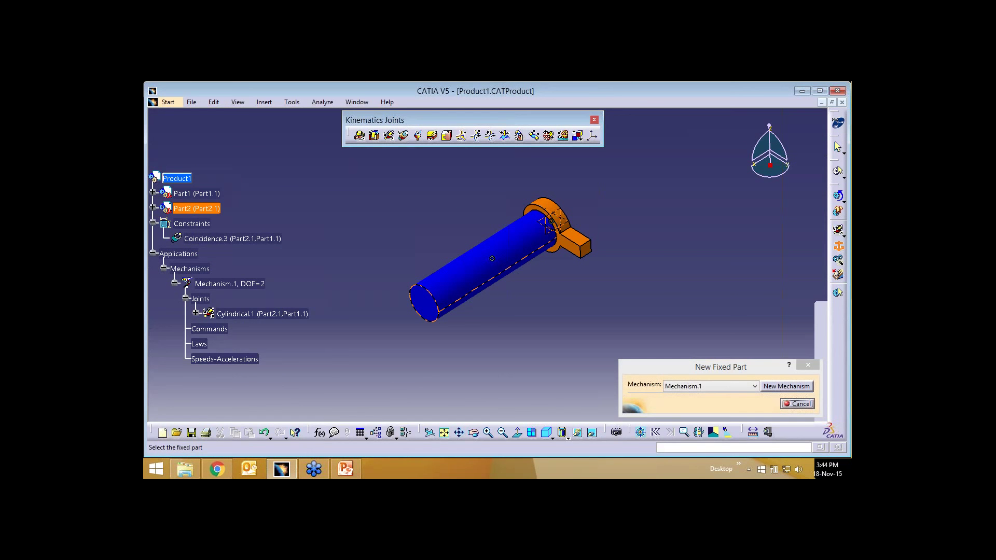
# Step: Fix Part2.1, make Cylindrical.1 angle and length driven with limits of -100 to 100 mm and -360 to 360 deg, and start the command simulation
pyautogui.click(197, 209)
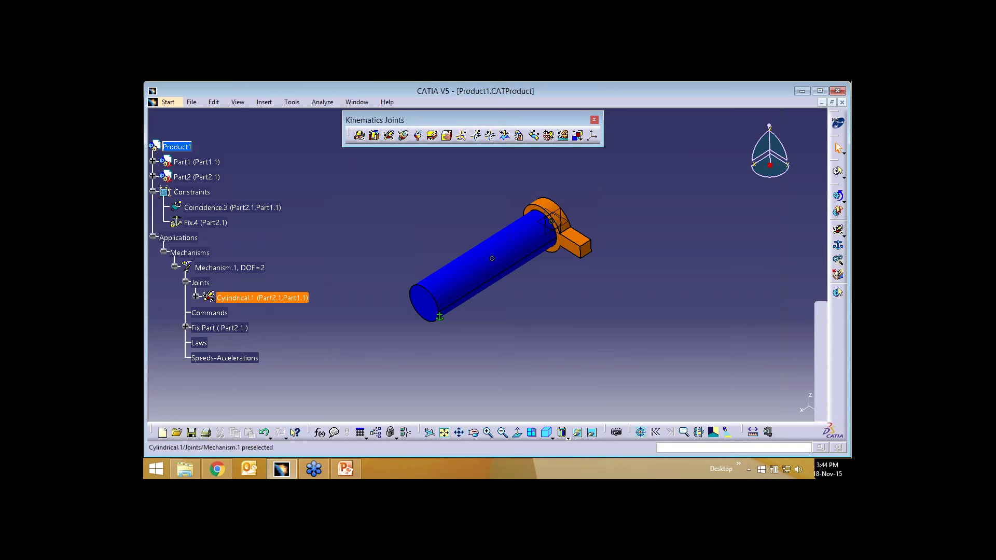
pyautogui.doubleClick(262, 298)
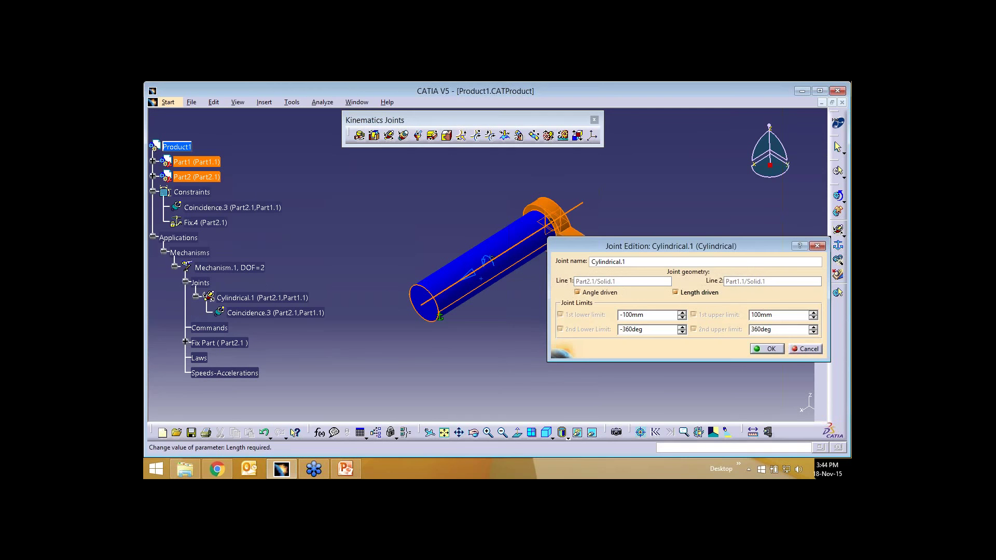
pyautogui.doubleClick(633, 315)
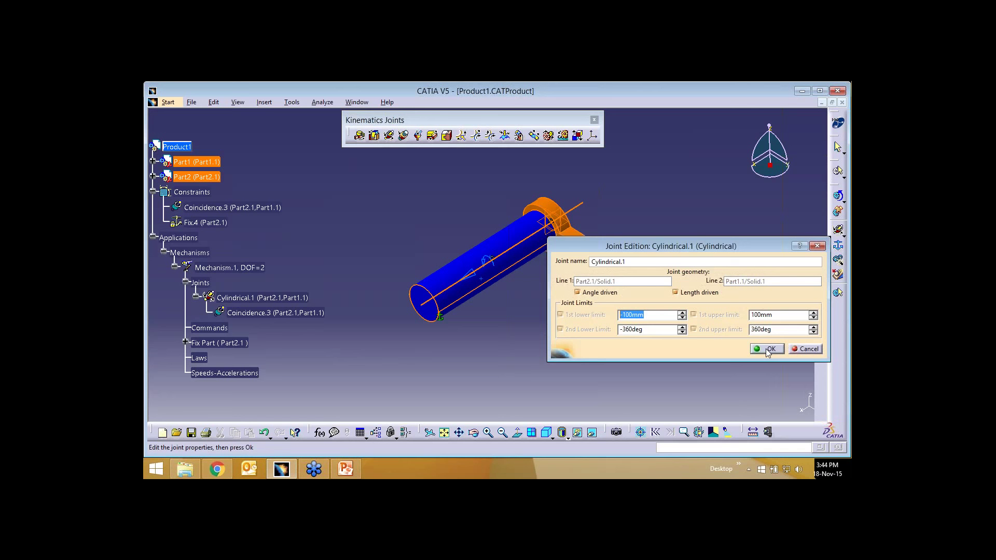
pyautogui.click(766, 348)
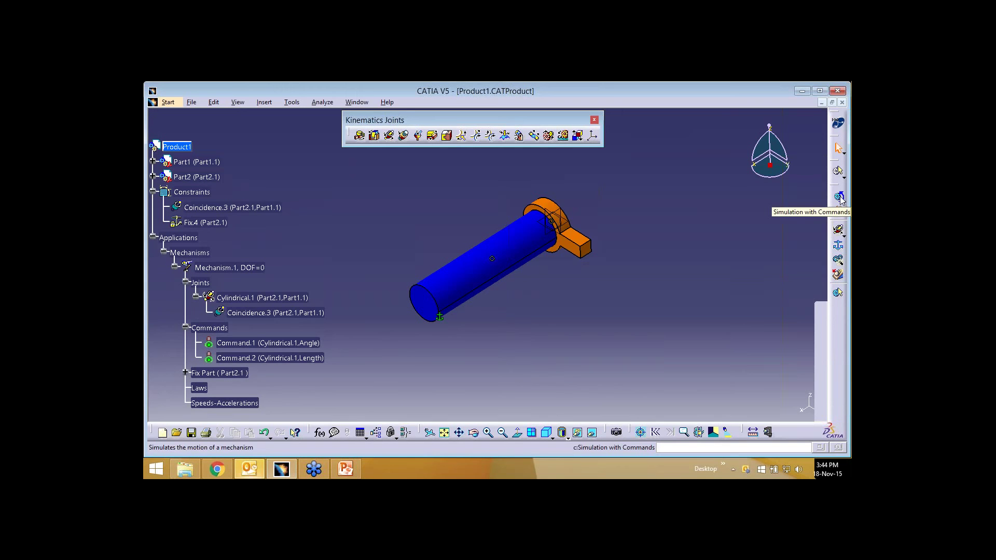
pyautogui.click(840, 196)
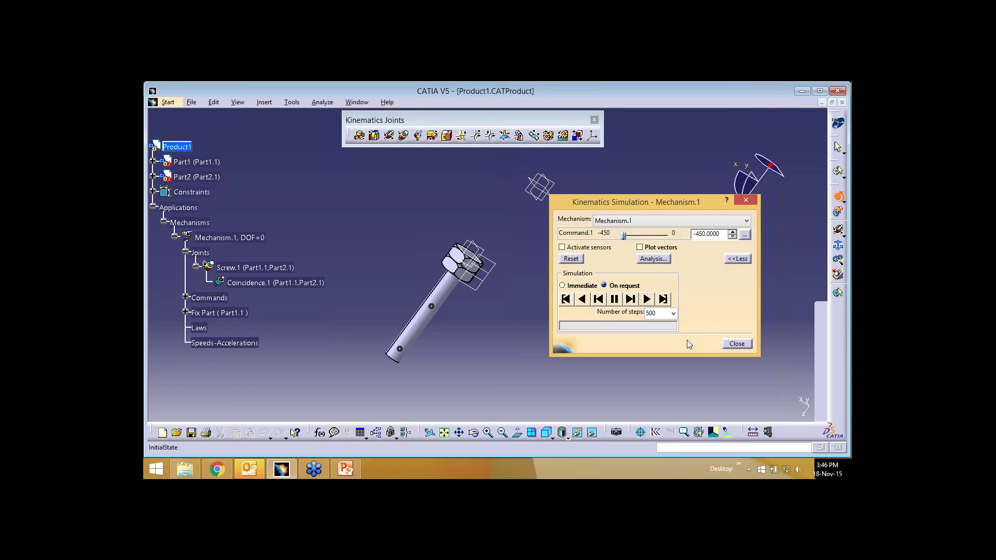
# Step: Play the screw joint simulation to -450 on request with 500 steps, reset it, and replay it with 2000 steps
pyautogui.click(647, 299)
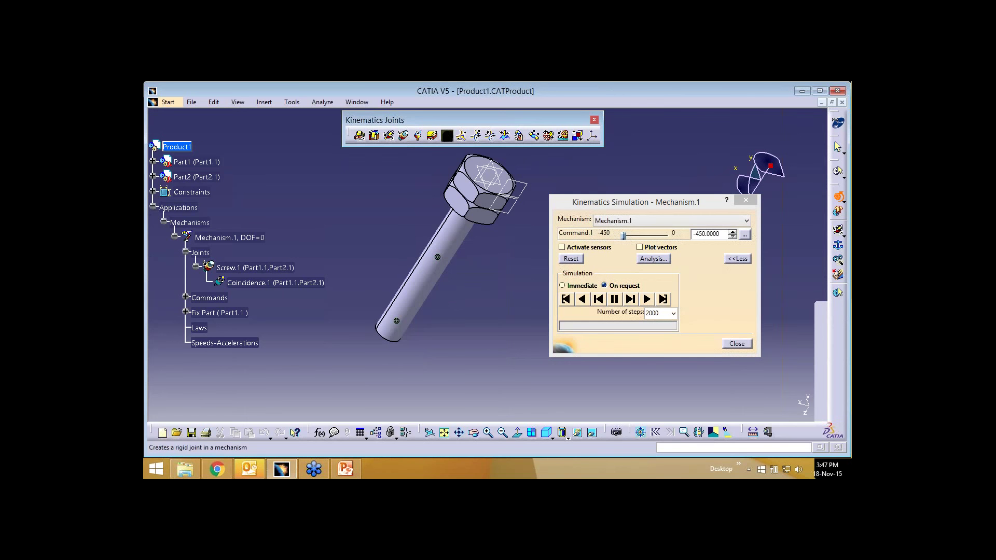
pyautogui.click(571, 259)
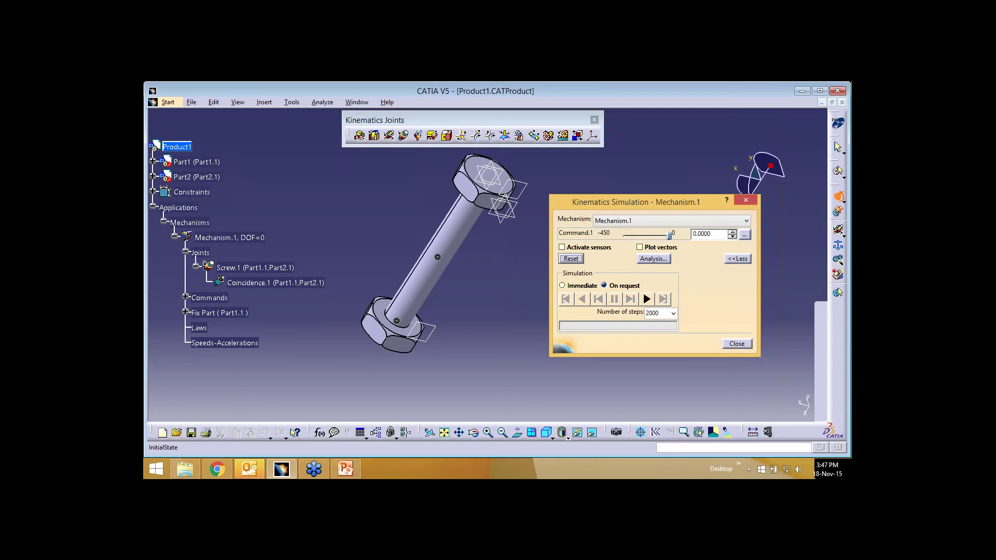
pyautogui.click(570, 259)
pyautogui.click(647, 299)
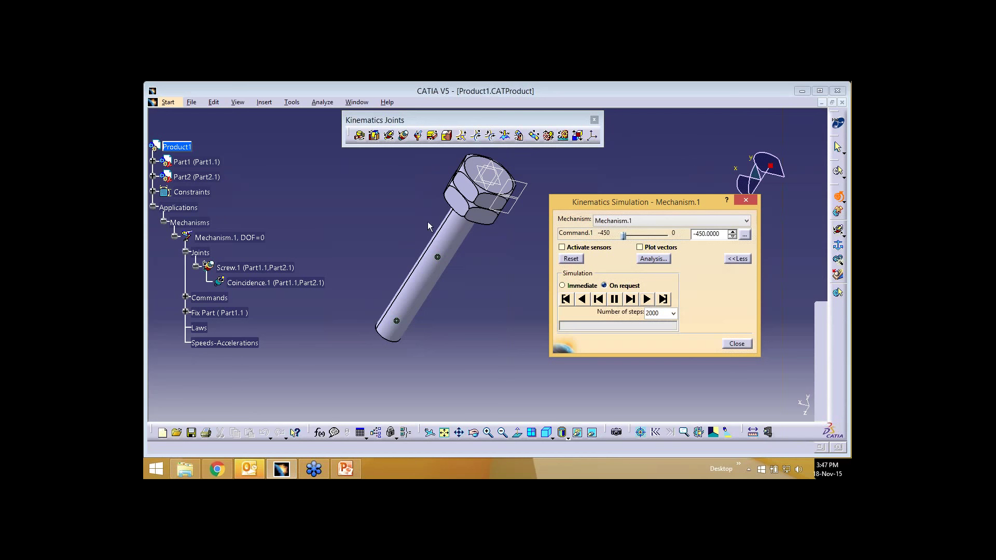
pyautogui.middleClick(487, 267)
pyautogui.moveTo(487, 267); pyautogui.dragTo(487, 325, button='middle')
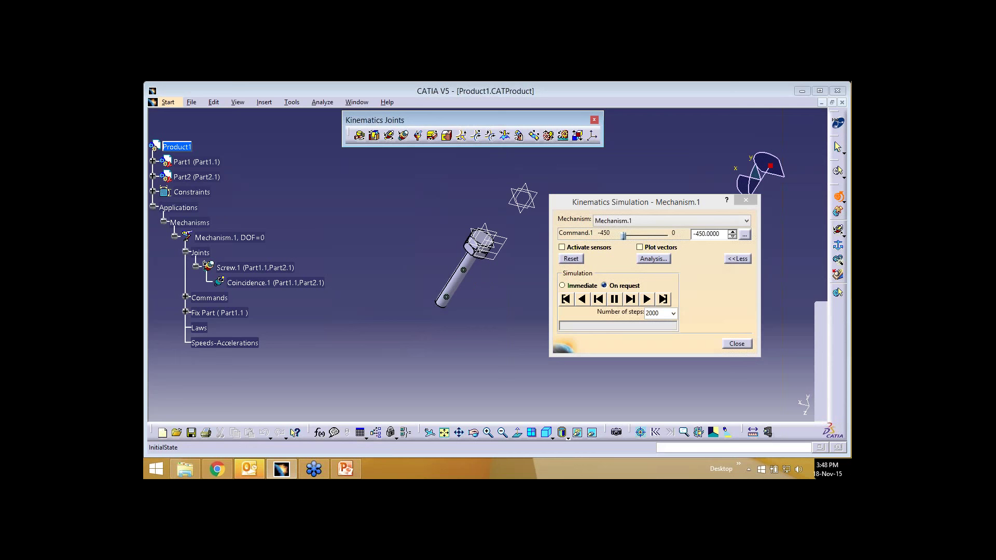
pyautogui.press('Escape')
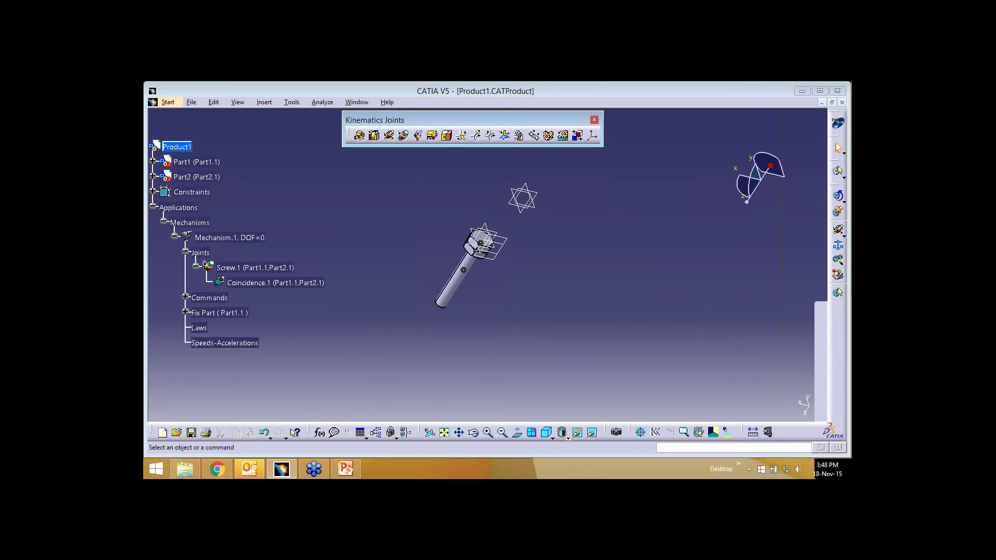
# Step: Examine the position of the nut on the bolt from several angles and distances
pyautogui.moveTo(487, 298); pyautogui.dragTo(448, 277, button='middle')
pyautogui.click(448, 278)
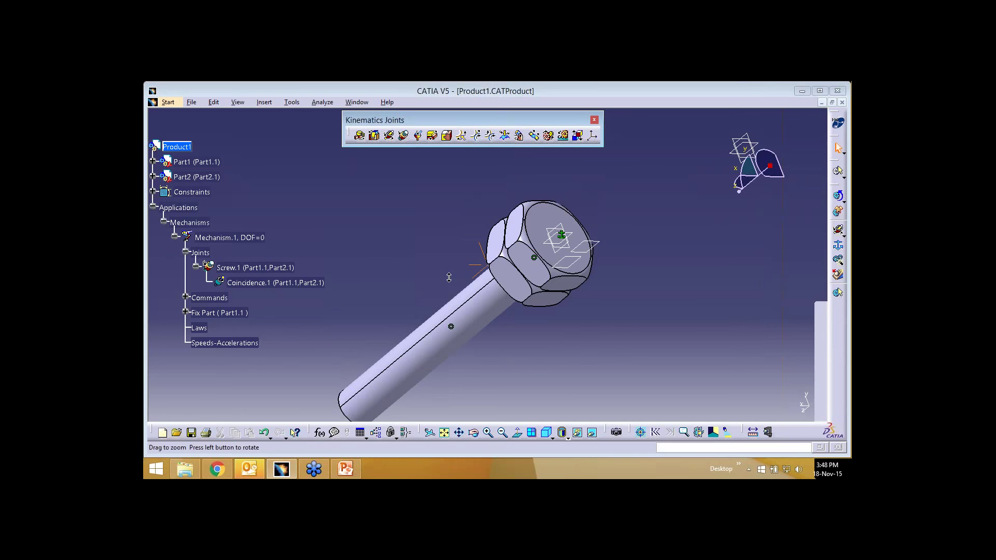
pyautogui.moveTo(449, 278); pyautogui.dragTo(423, 249, button='middle')
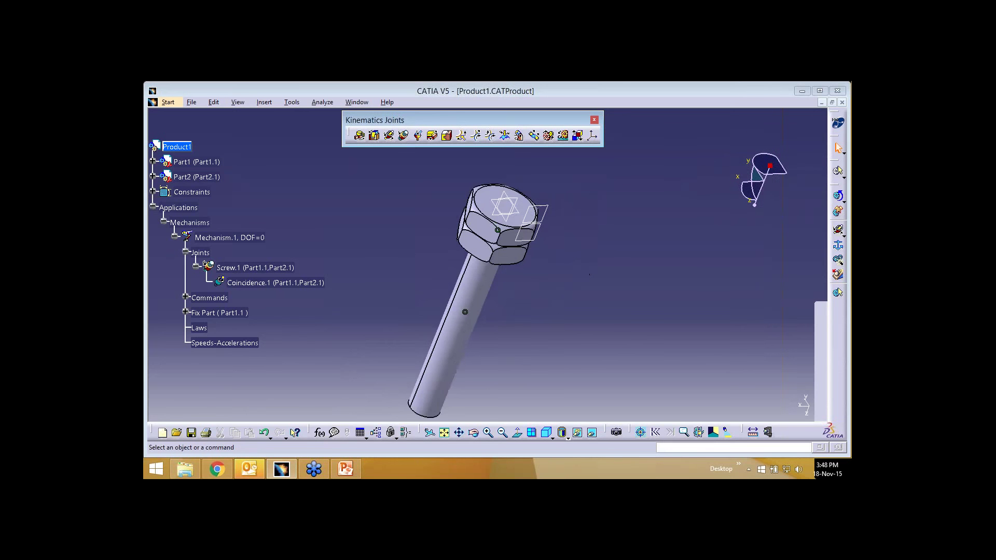
pyautogui.click(445, 433)
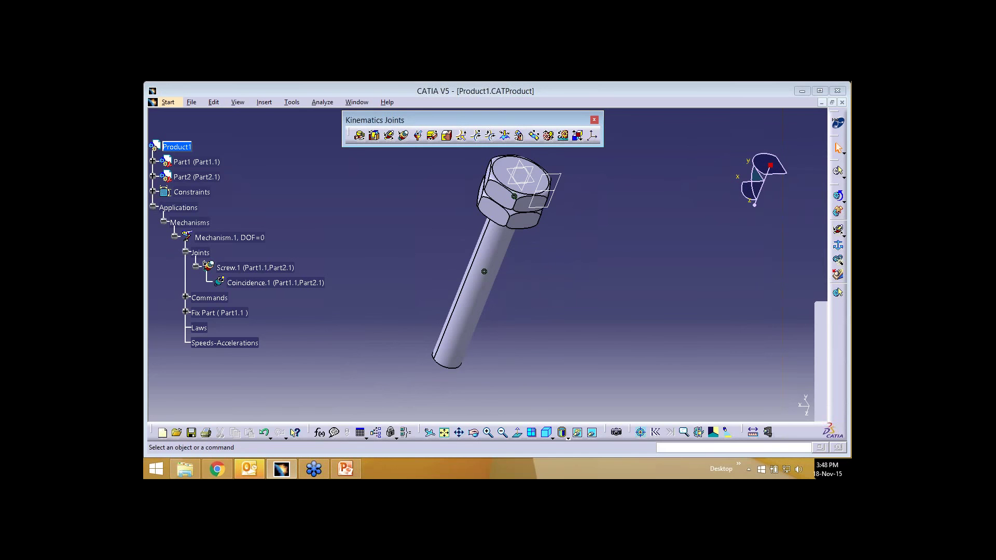
pyautogui.moveTo(446, 265)
pyautogui.mouseDown(button='middle')
pyautogui.moveTo(450, 281)
pyautogui.moveTo(485, 283)
pyautogui.mouseUp(button='middle')
pyautogui.click(445, 265)
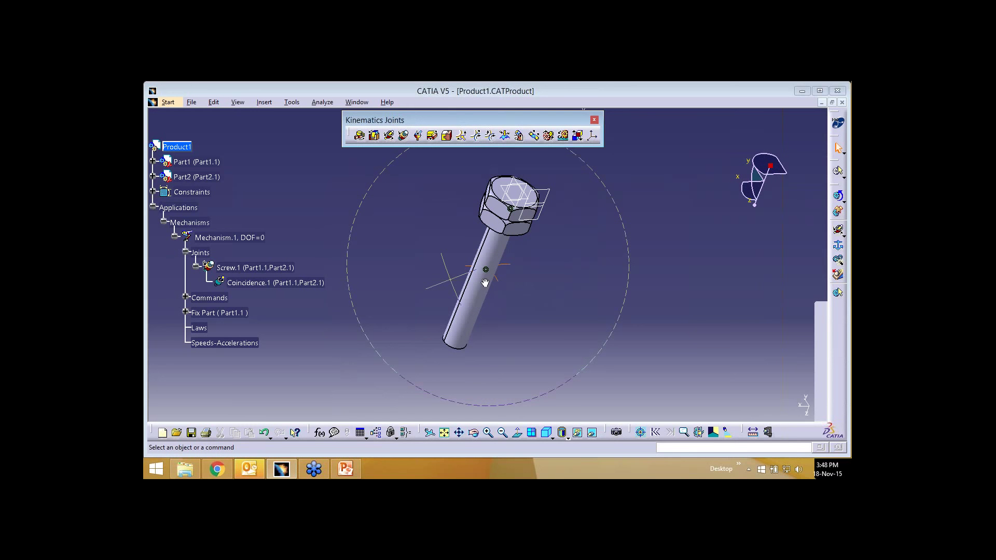
pyautogui.moveTo(485, 283); pyautogui.dragTo(484, 282, button='middle')
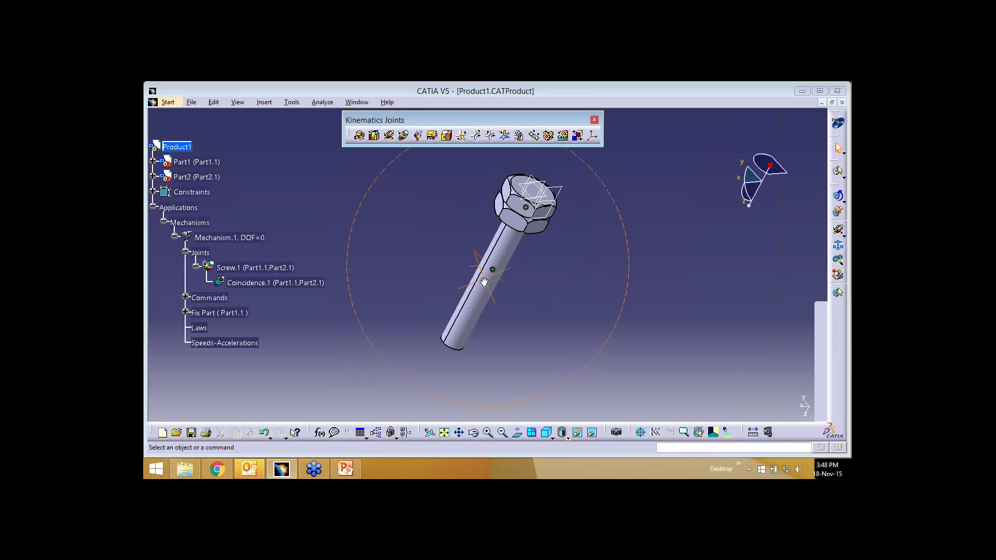
pyautogui.moveTo(484, 282); pyautogui.dragTo(535, 283, button='middle')
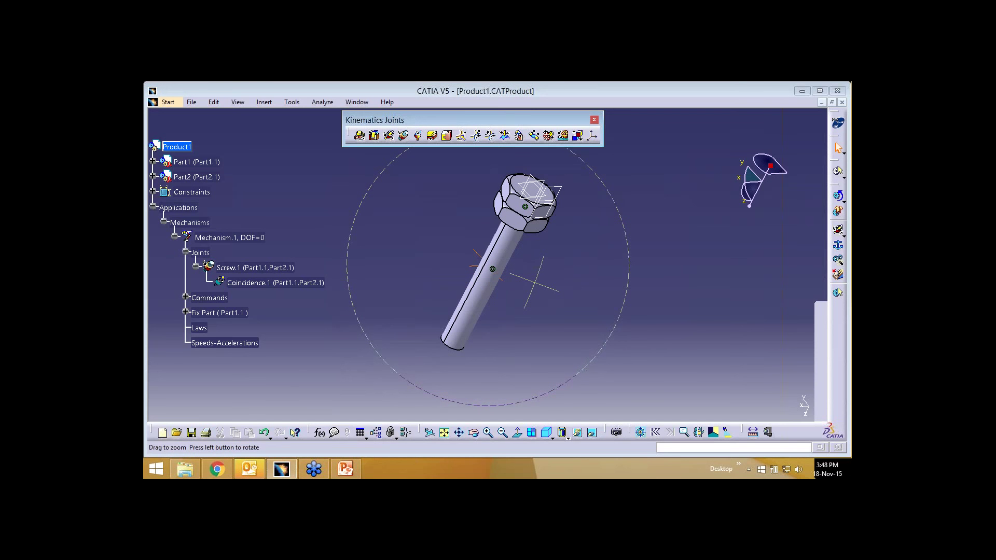
pyautogui.moveTo(535, 282); pyautogui.dragTo(519, 332, button='middle')
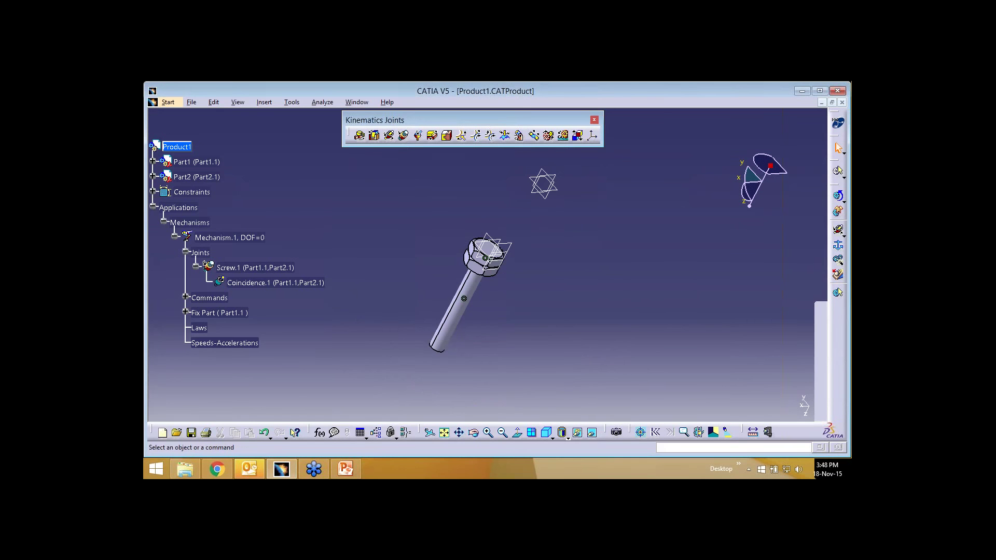
pyautogui.moveTo(517, 215); pyautogui.dragTo(517, 238, button='middle')
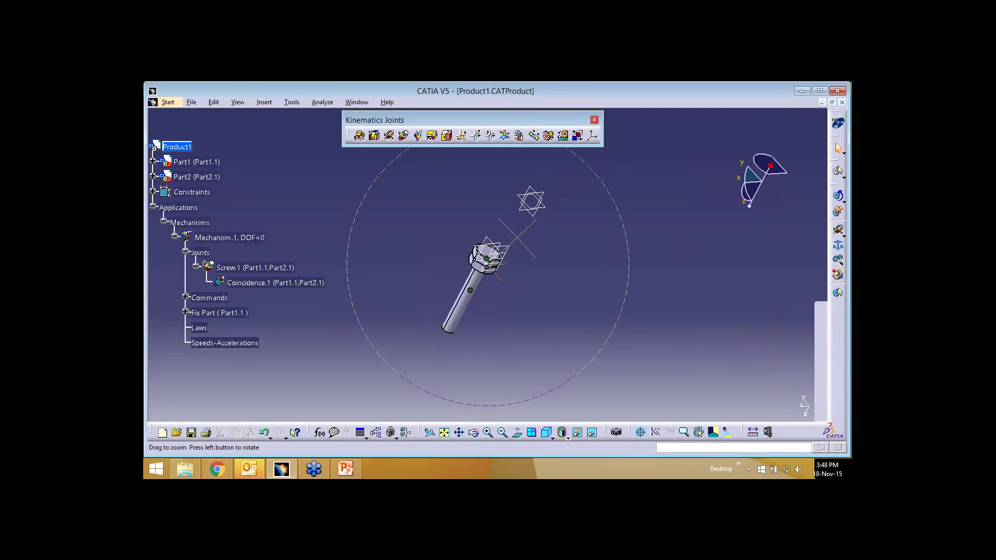
# Step: Close Product1 without saving the changes and open the Product1.CATProduct assembly with two spoked wheels on a shaft
pyautogui.hotkey('ctrl', 'w')
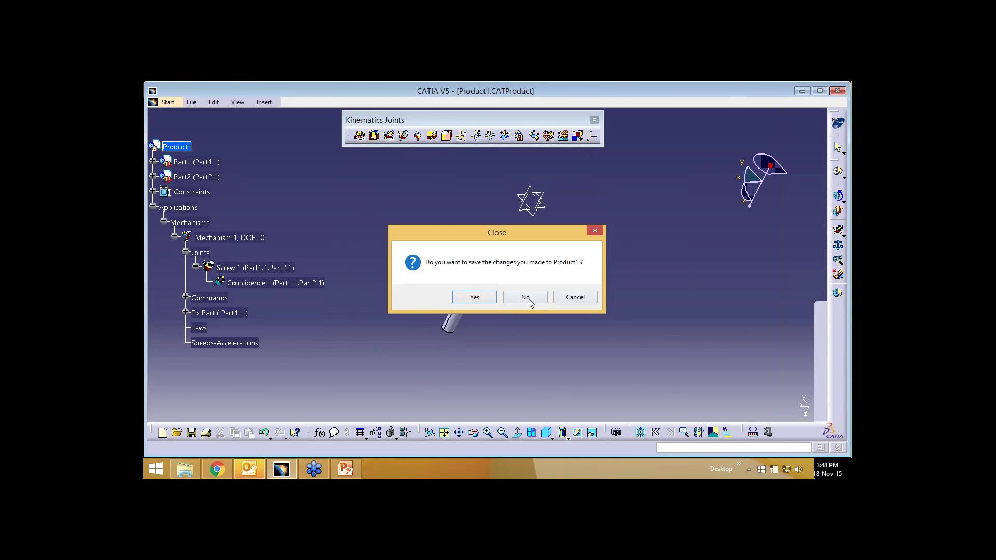
pyautogui.click(529, 299)
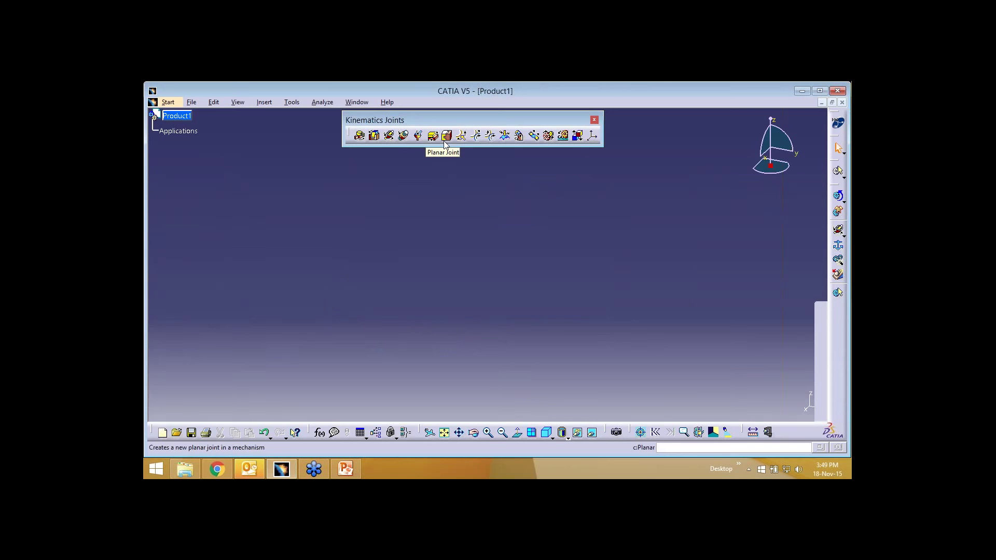
pyautogui.click(444, 141)
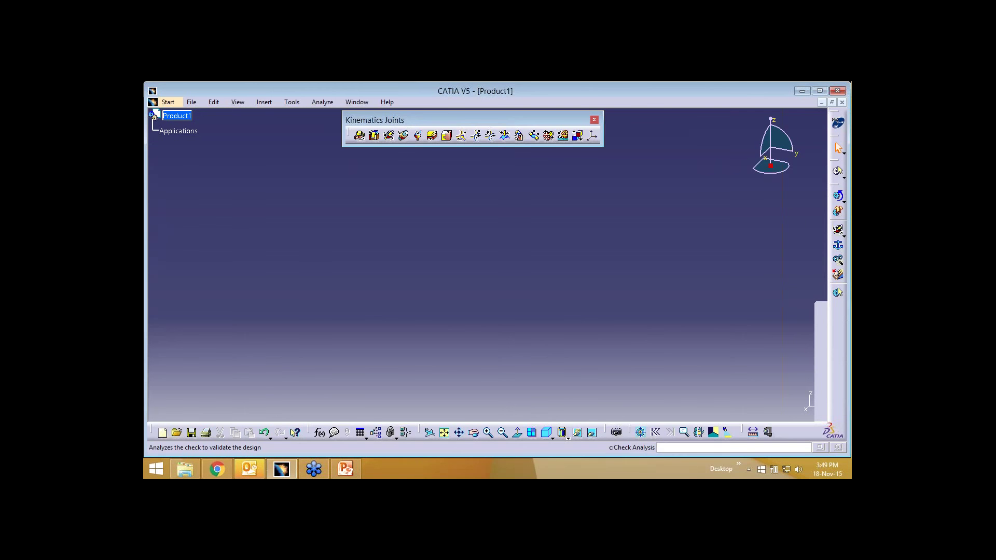
pyautogui.click(181, 471)
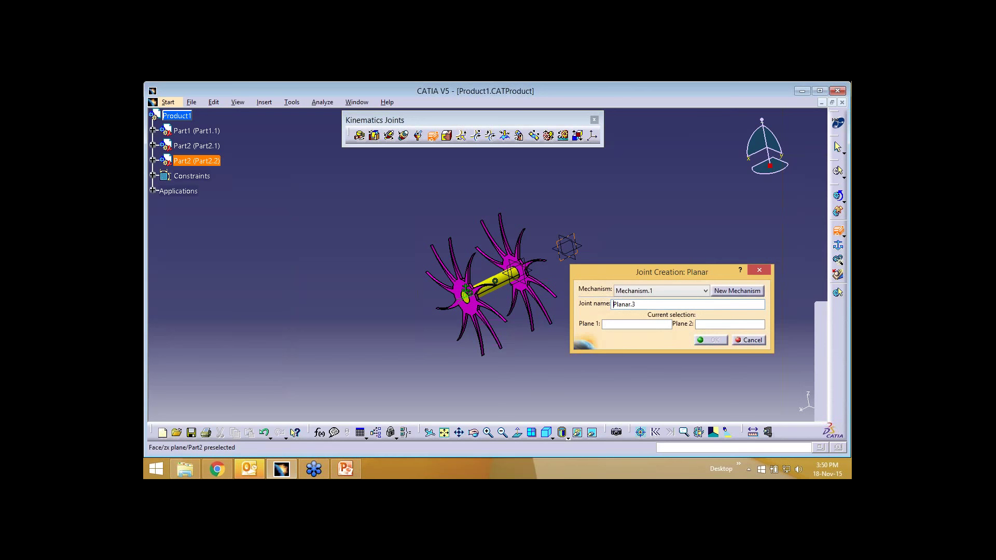
# Step: Cancel the planar joint and start a Rigid joint in Mechanism.1 of the assembly with two spoked wheels
pyautogui.click(749, 340)
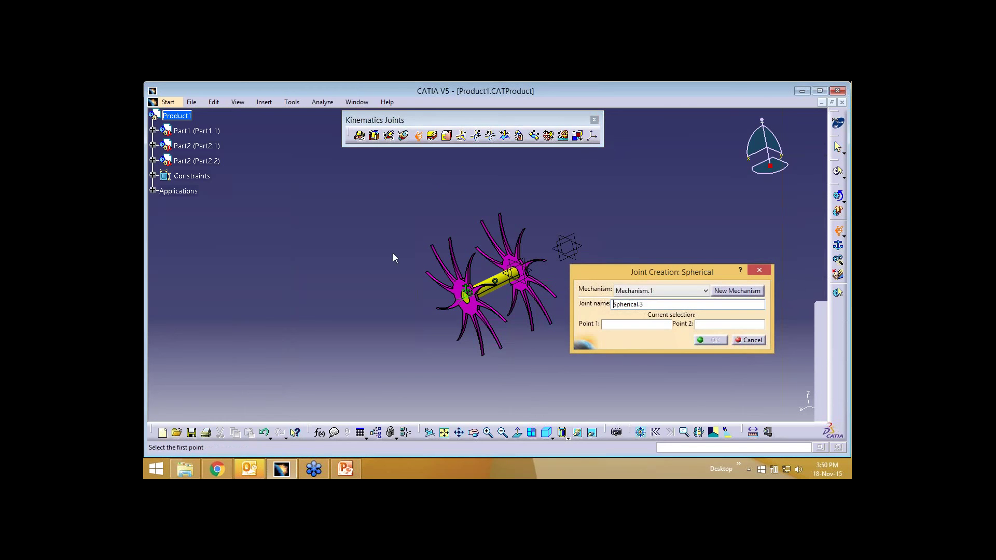
pyautogui.moveTo(394, 253); pyautogui.dragTo(393, 245, button='middle')
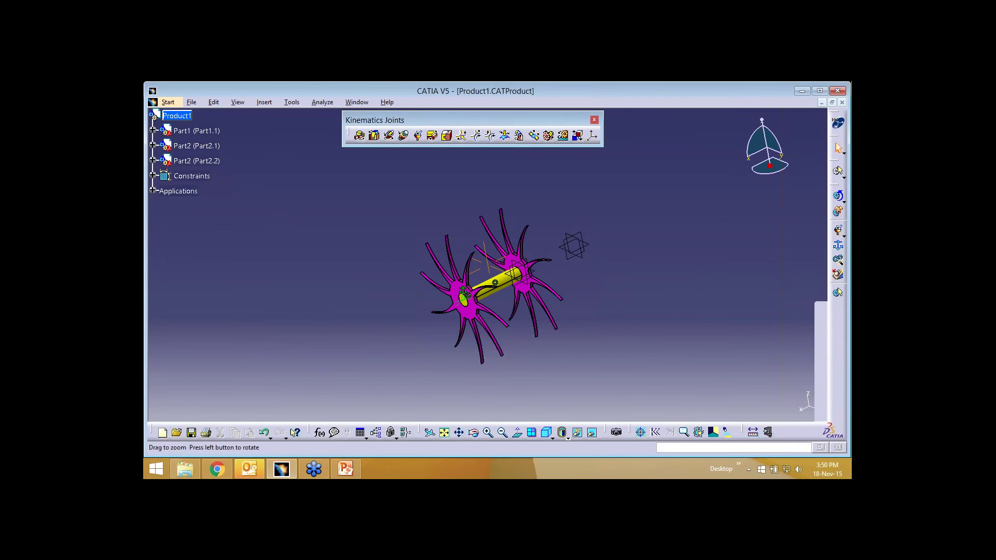
pyautogui.moveTo(565, 259); pyautogui.dragTo(564, 239, button='middle')
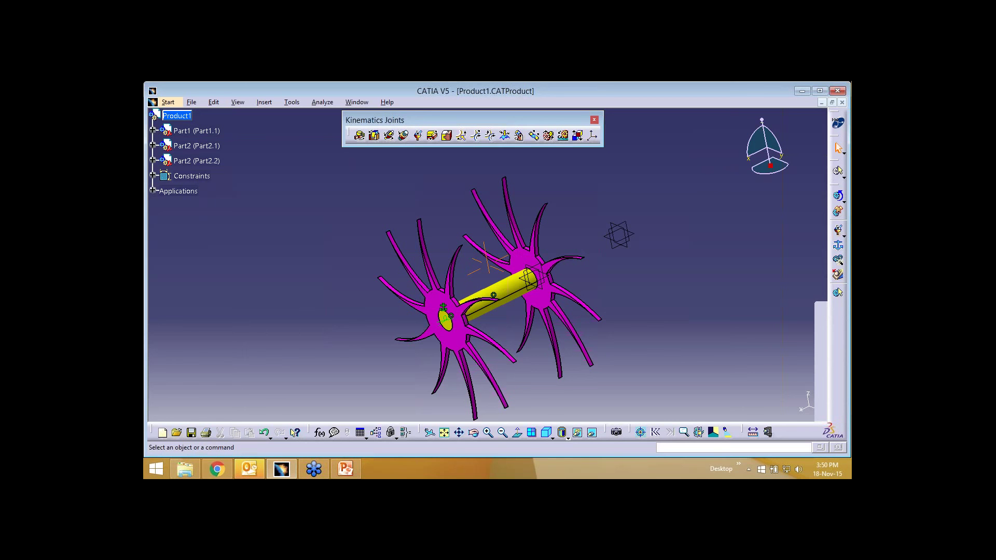
pyautogui.click(446, 135)
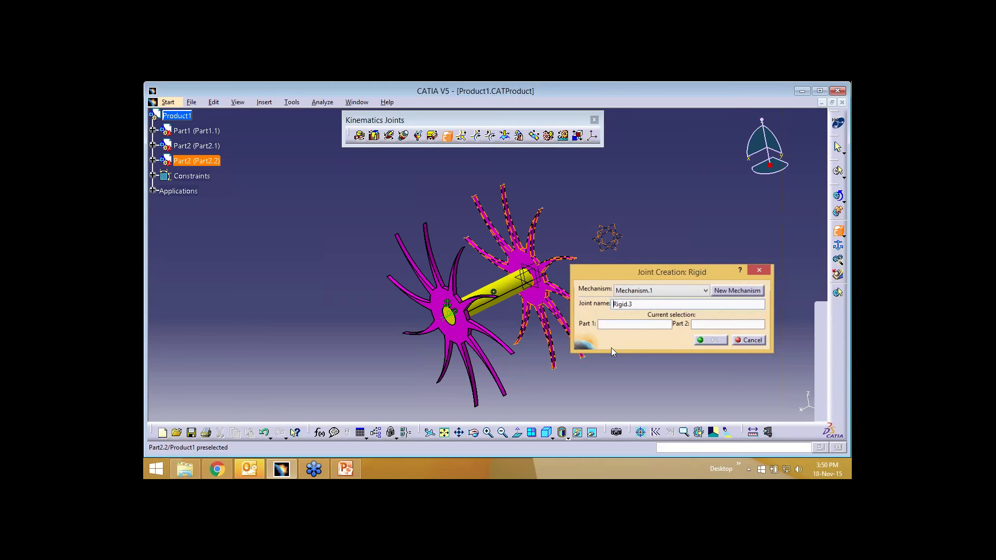
pyautogui.moveTo(525, 240); pyautogui.dragTo(459, 215, button='middle')
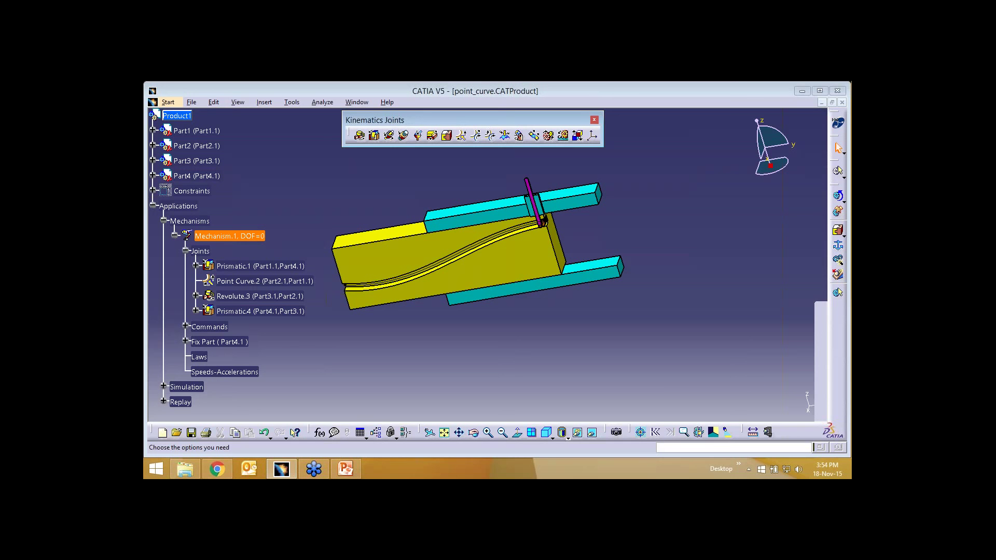
# Step: Delete Mechanism.1 with all its joints from point_curve.CATProduct
pyautogui.press('Delete')
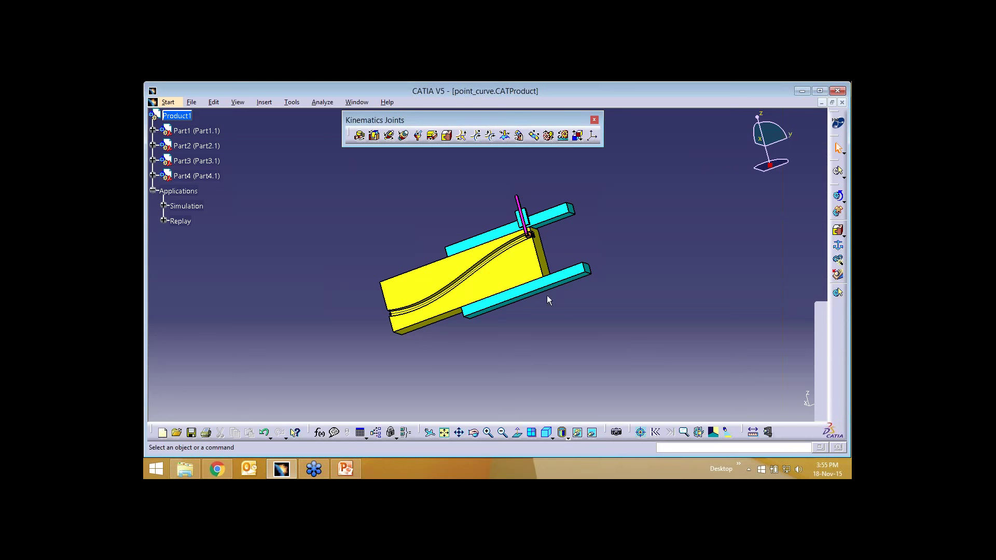
pyautogui.moveTo(547, 300); pyautogui.dragTo(547, 300, button='middle')
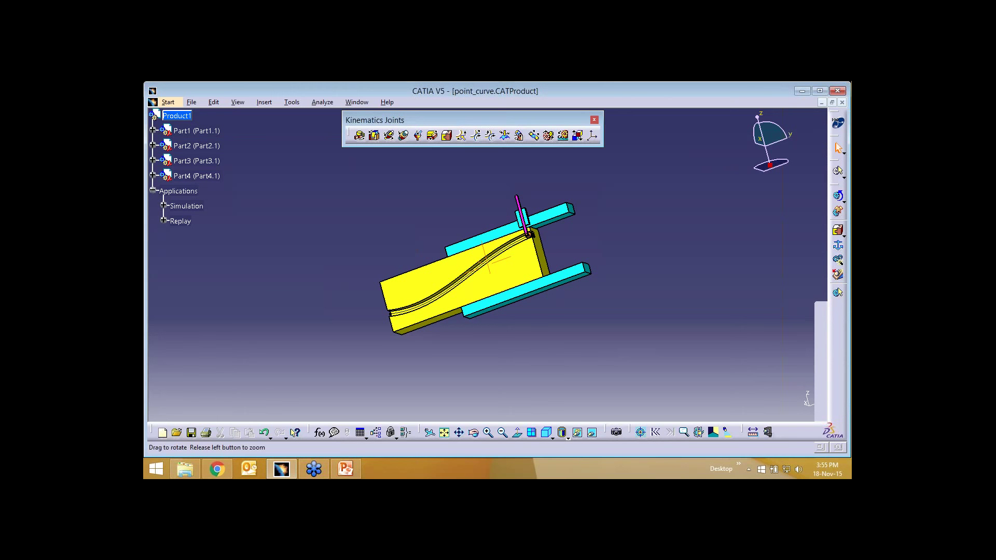
pyautogui.moveTo(529, 296); pyautogui.dragTo(535, 332, button='middle')
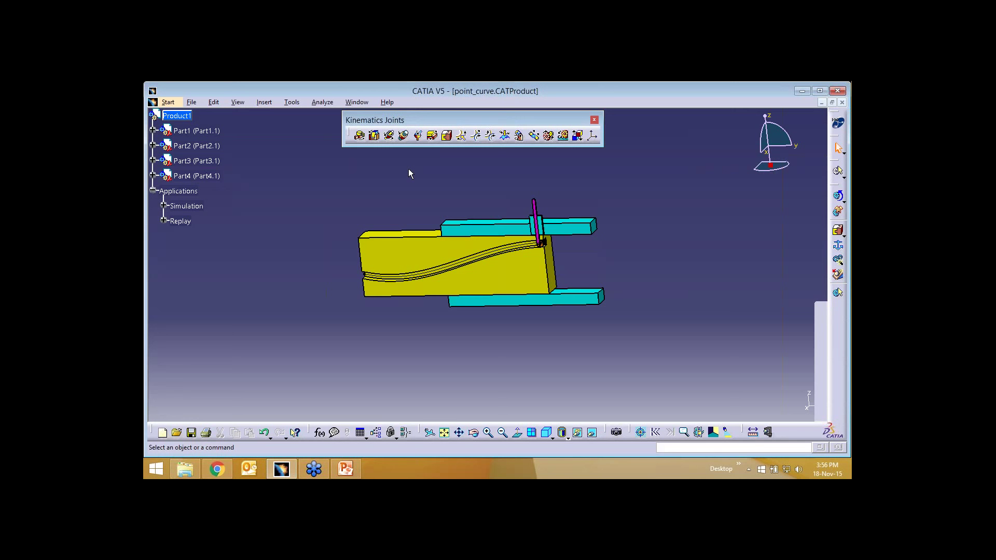
# Step: Create a revolute joint with null offset in a new Mechanism.1, using the axes and faces of Part2.1 and Part3.1
pyautogui.keyDown('ctrl'); pyautogui.moveTo(409, 169); pyautogui.dragTo(519, 130, button='middle'); pyautogui.keyUp('ctrl')
pyautogui.moveTo(518, 130); pyautogui.dragTo(484, 174, button='middle')
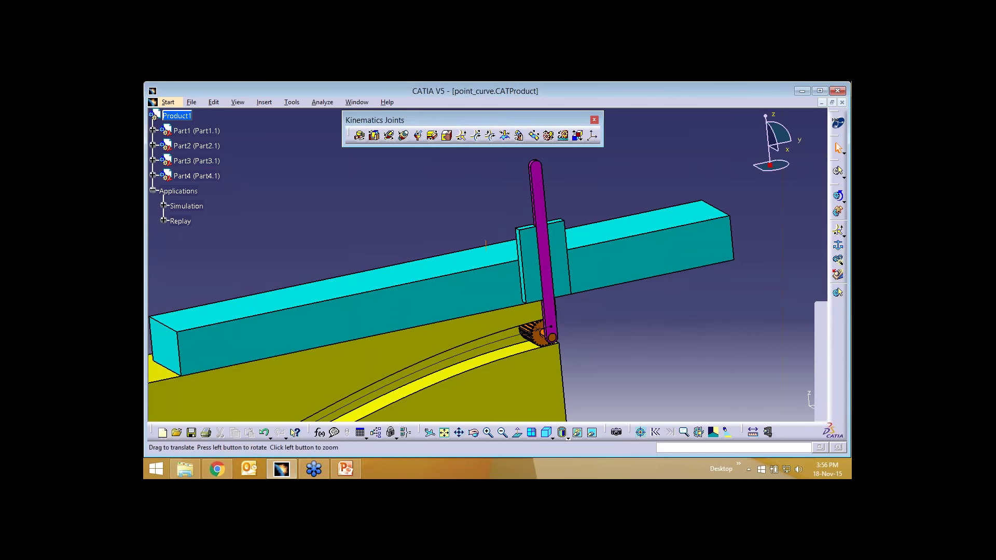
pyautogui.moveTo(506, 326); pyautogui.dragTo(541, 296, button='middle')
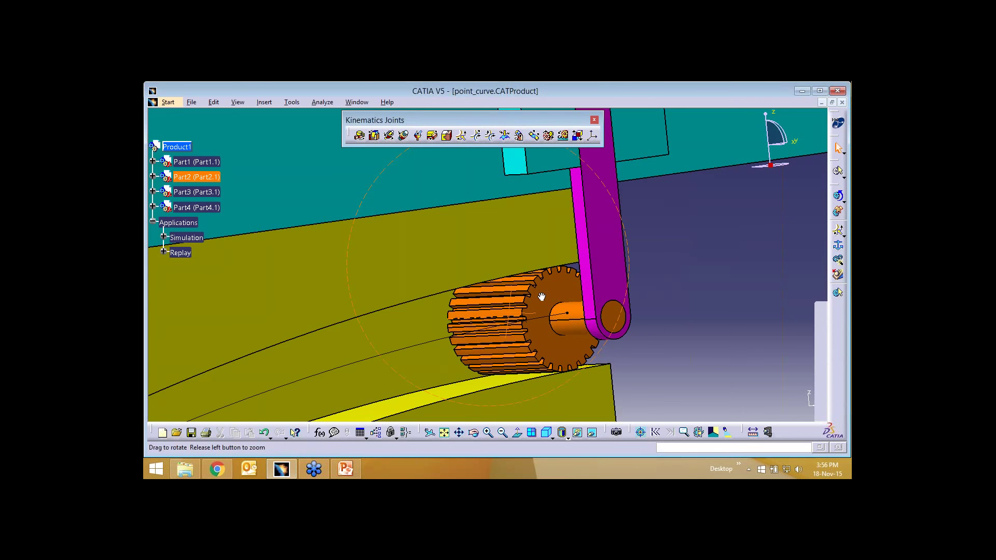
pyautogui.moveTo(542, 297); pyautogui.dragTo(470, 269, button='middle')
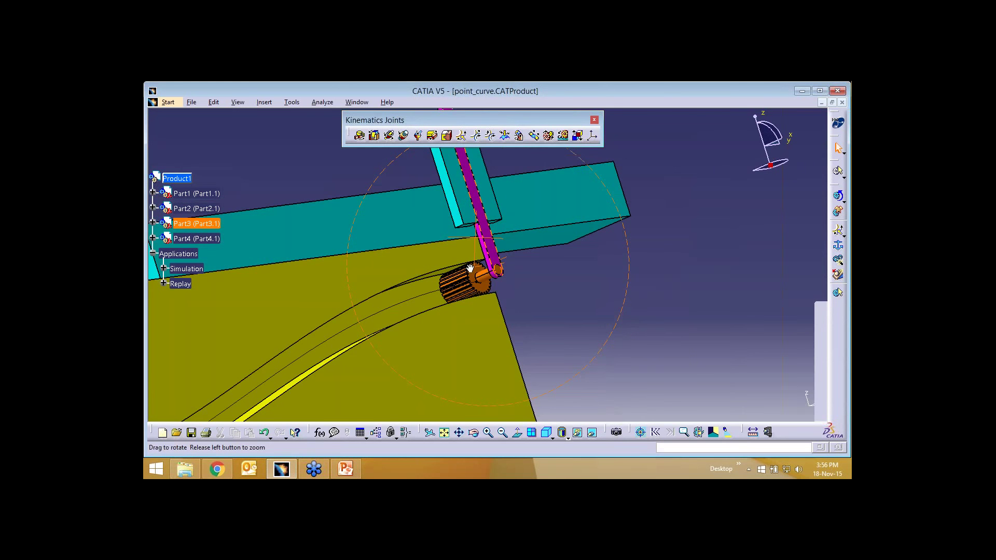
pyautogui.moveTo(470, 268); pyautogui.dragTo(457, 244, button='middle')
pyautogui.click(359, 137)
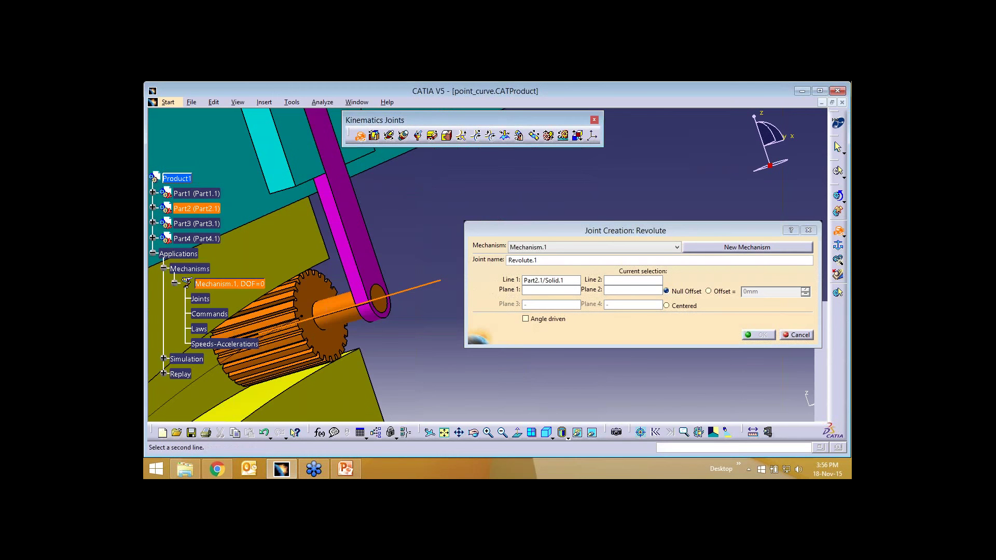
pyautogui.moveTo(415, 345); pyautogui.dragTo(454, 310, button='middle')
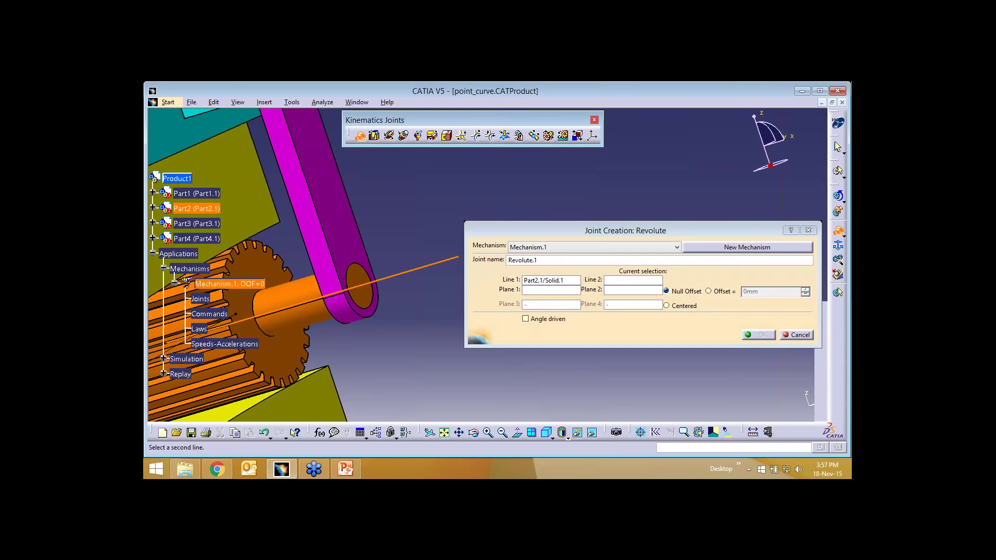
pyautogui.moveTo(415, 312); pyautogui.dragTo(415, 311, button='middle')
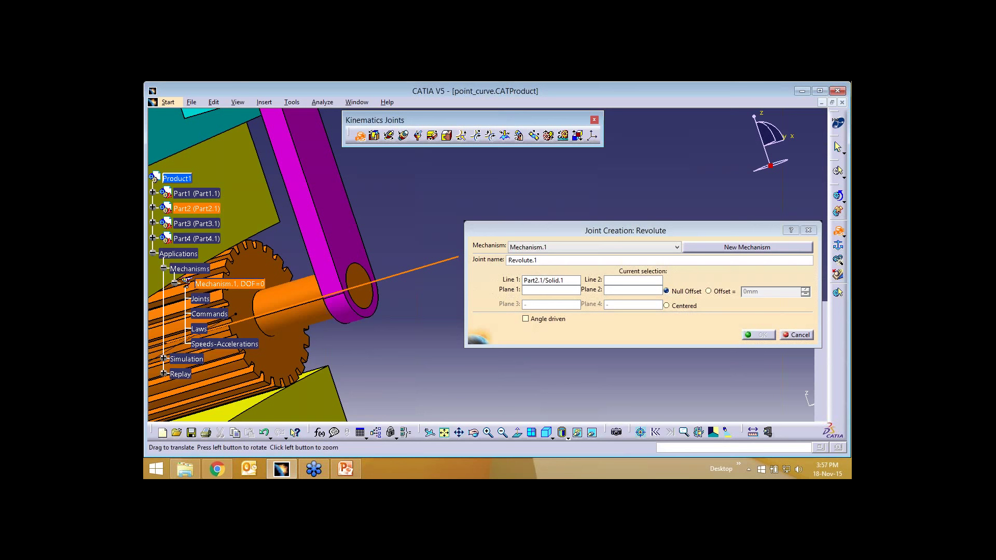
pyautogui.moveTo(364, 259); pyautogui.dragTo(394, 281, button='middle')
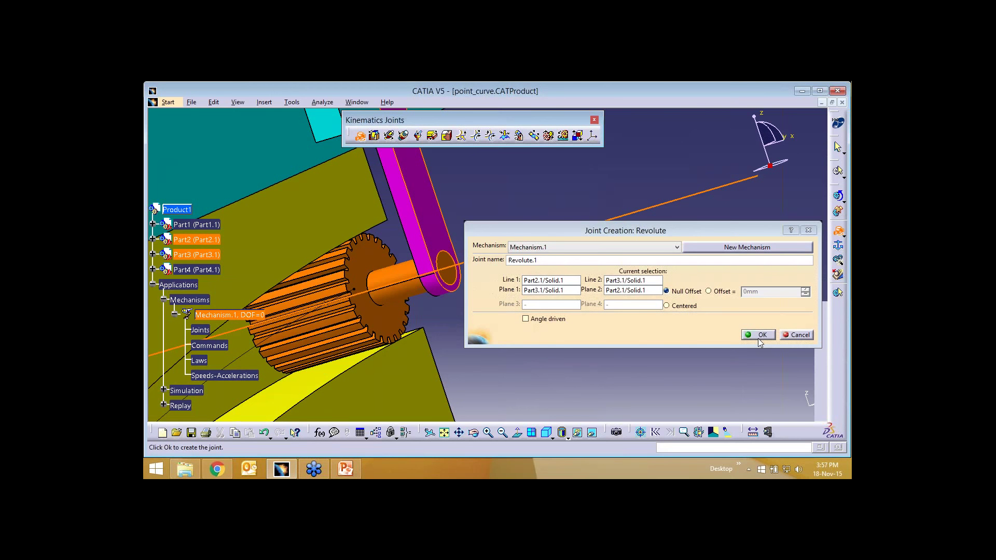
pyautogui.click(759, 334)
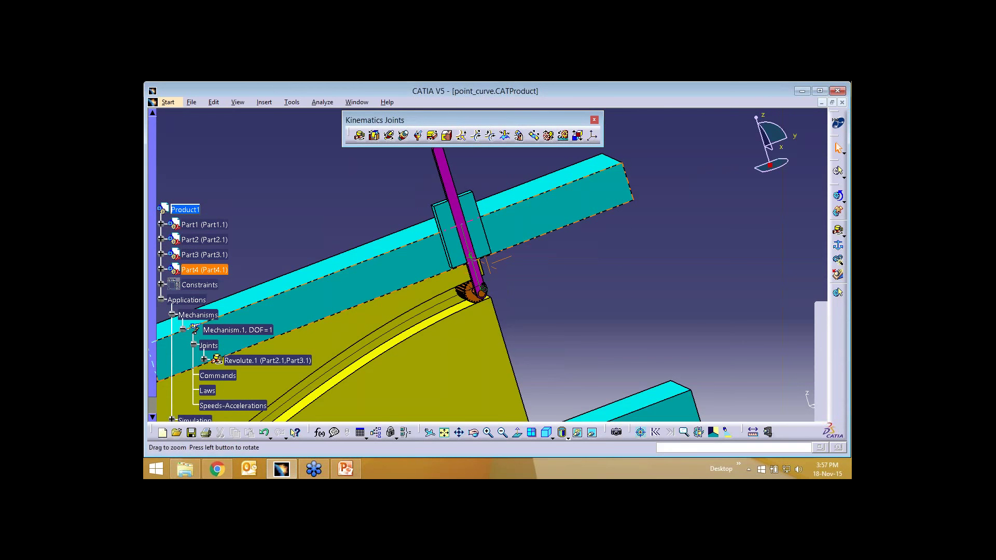
# Step: Start a prismatic joint in Mechanism.1, temporarily hiding Part4.1 to select edges of Part3.1 and Part4.1 as the two lines
pyautogui.moveTo(398, 270); pyautogui.dragTo(398, 176, button='middle')
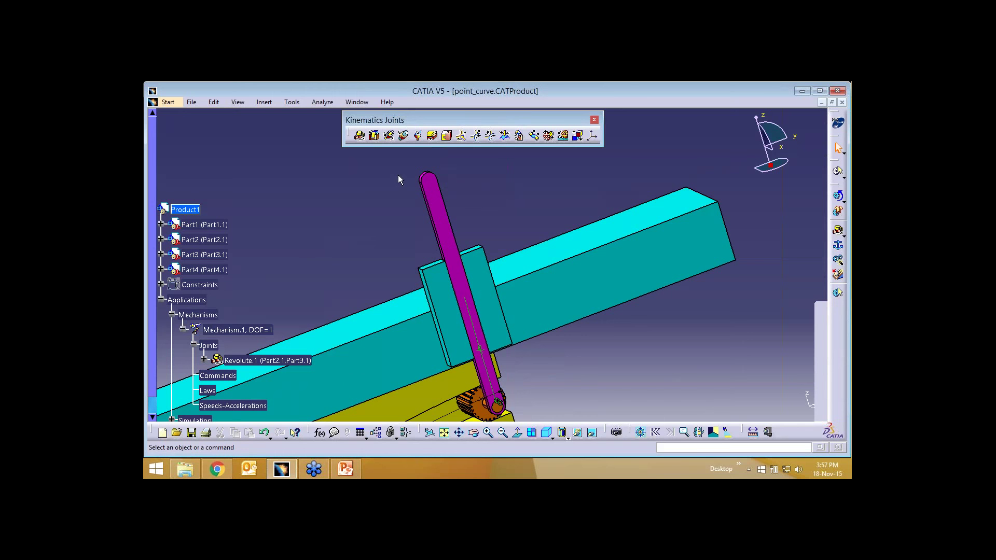
pyautogui.click(374, 136)
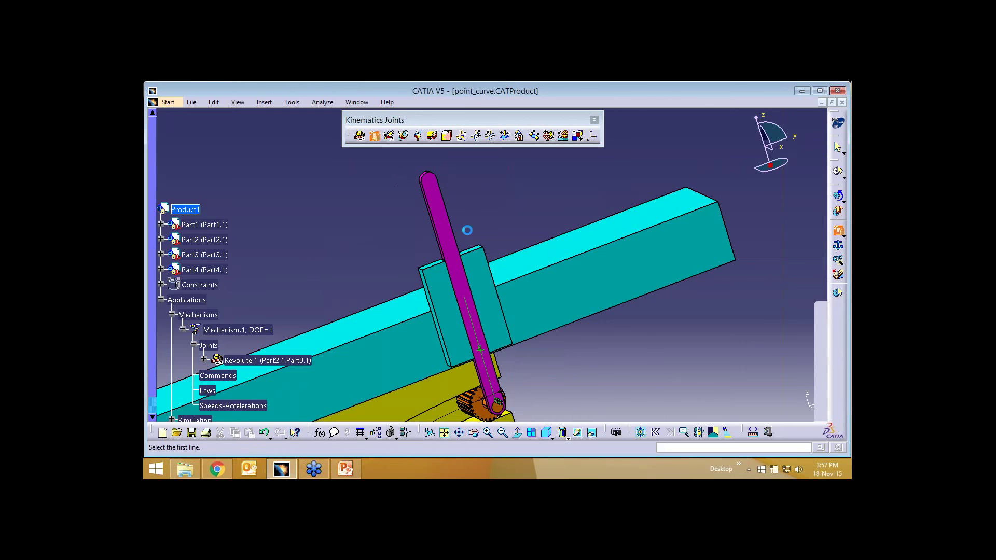
pyautogui.moveTo(468, 229); pyautogui.dragTo(380, 199, button='middle')
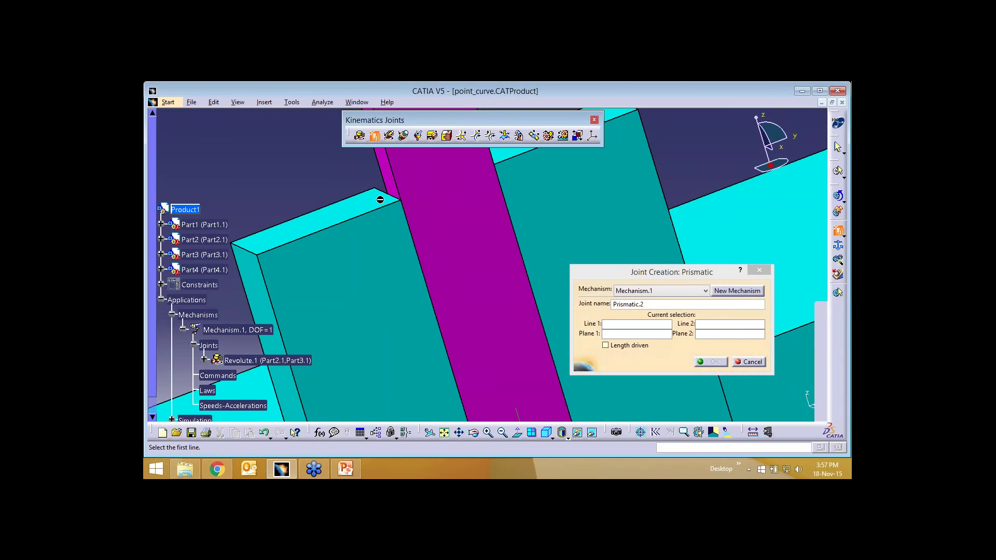
pyautogui.rightClick(204, 270)
pyautogui.click(237, 301)
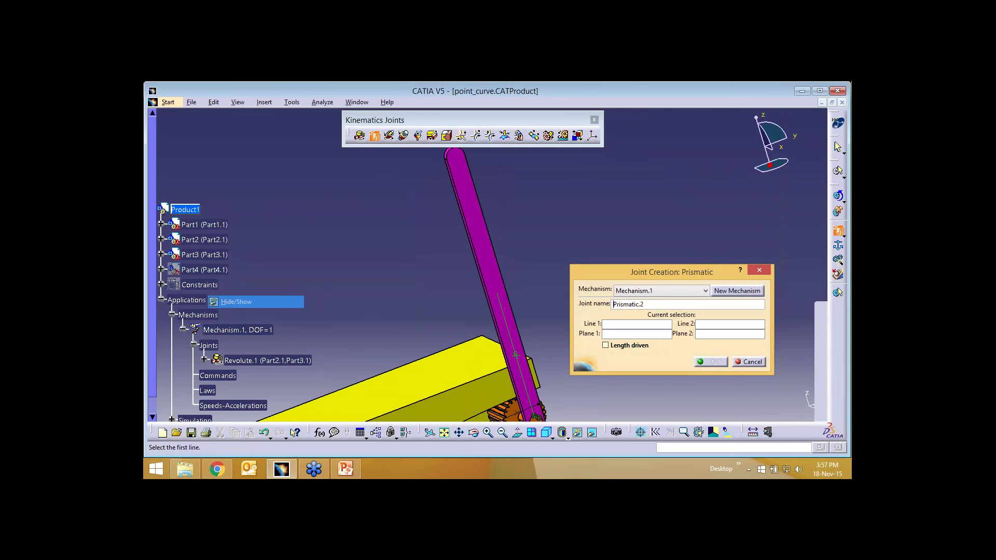
pyautogui.moveTo(488, 265); pyautogui.dragTo(473, 181, button='middle')
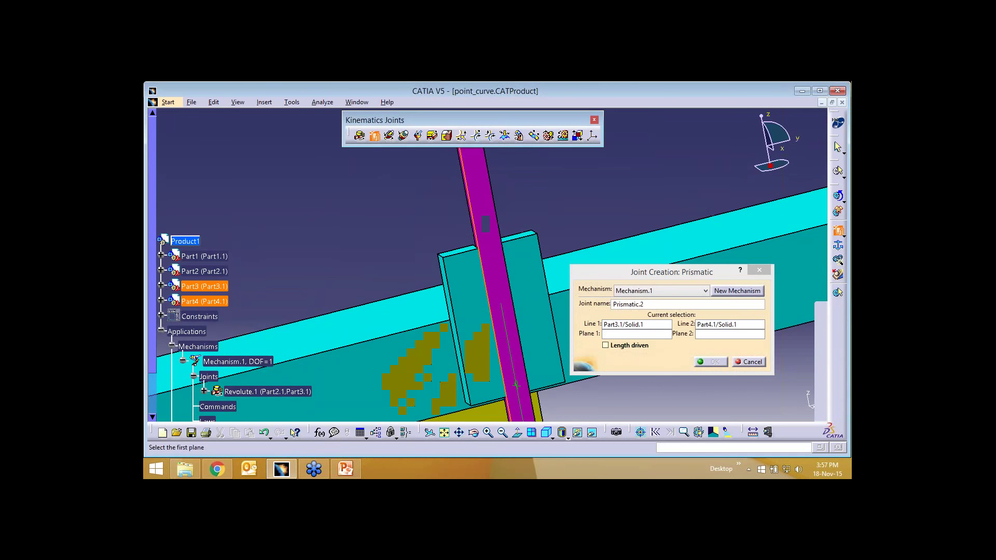
# Step: Temporarily hide Part3.1 to select faces of Part3.1 and Part4.1 as the planes, and create the prismatic joint
pyautogui.rightClick(215, 301)
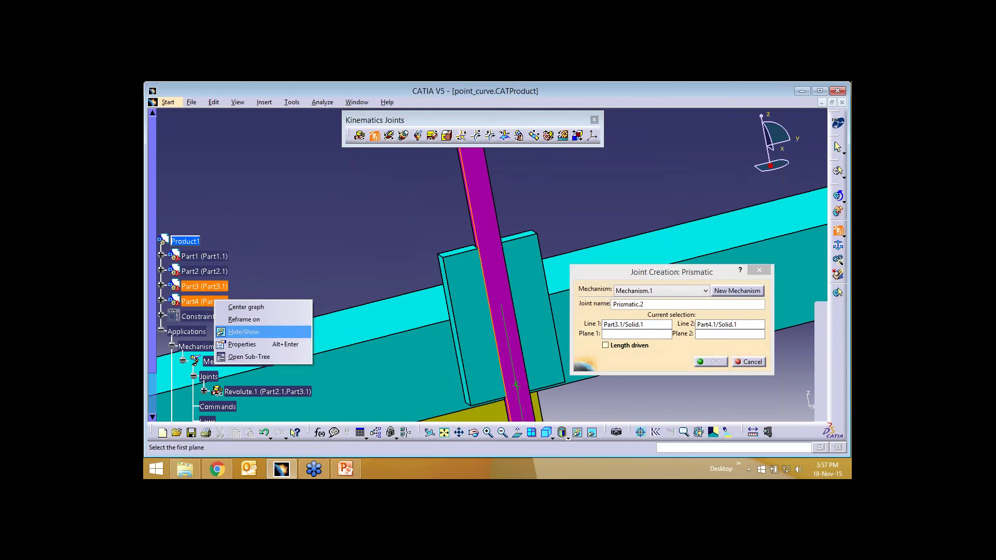
pyautogui.click(238, 320)
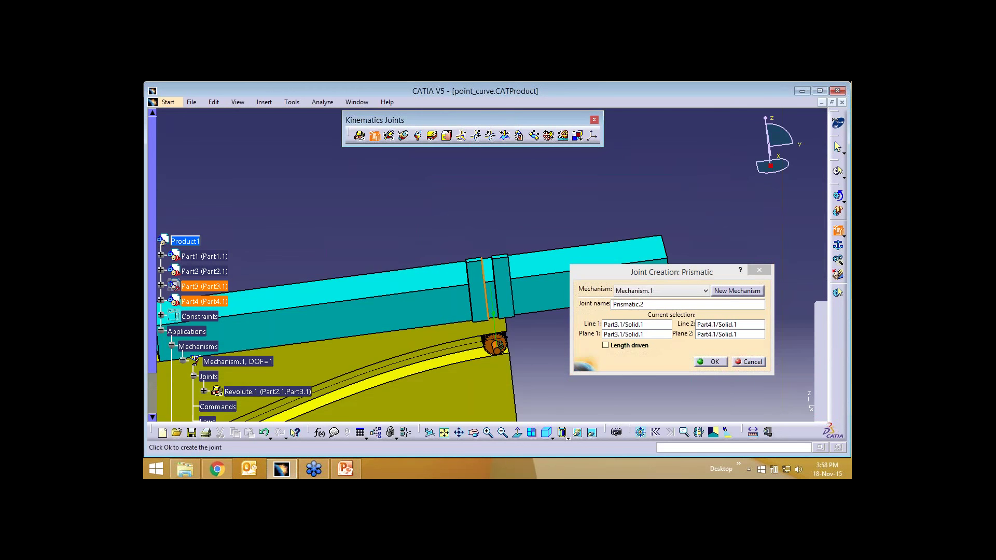
pyautogui.moveTo(403, 254); pyautogui.dragTo(430, 265, button='middle')
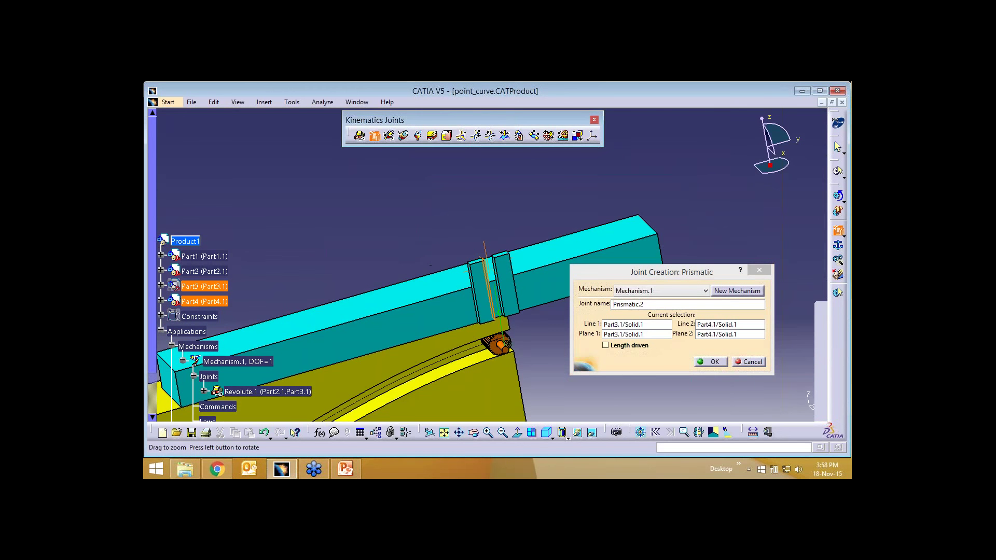
pyautogui.middleClick(490, 352)
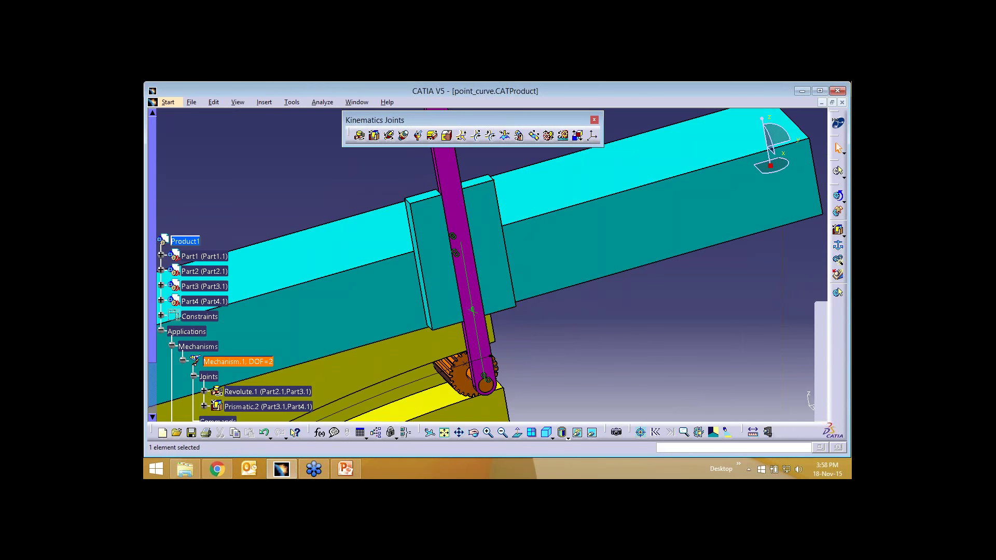
# Step: Start a Point Curve joint in Mechanism.1 for the toothed roller in the curved slot
pyautogui.moveTo(435, 200); pyautogui.dragTo(427, 162, button='middle')
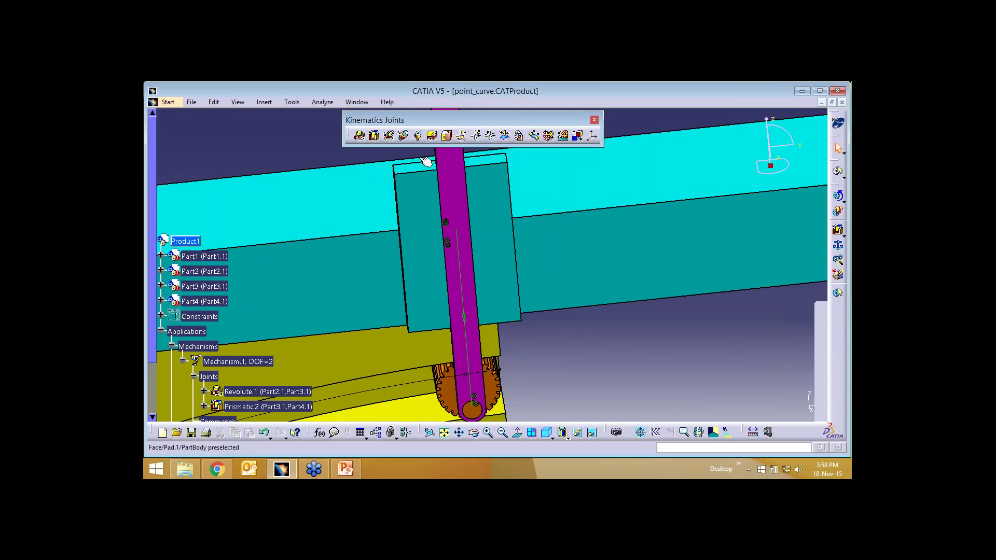
pyautogui.click(373, 136)
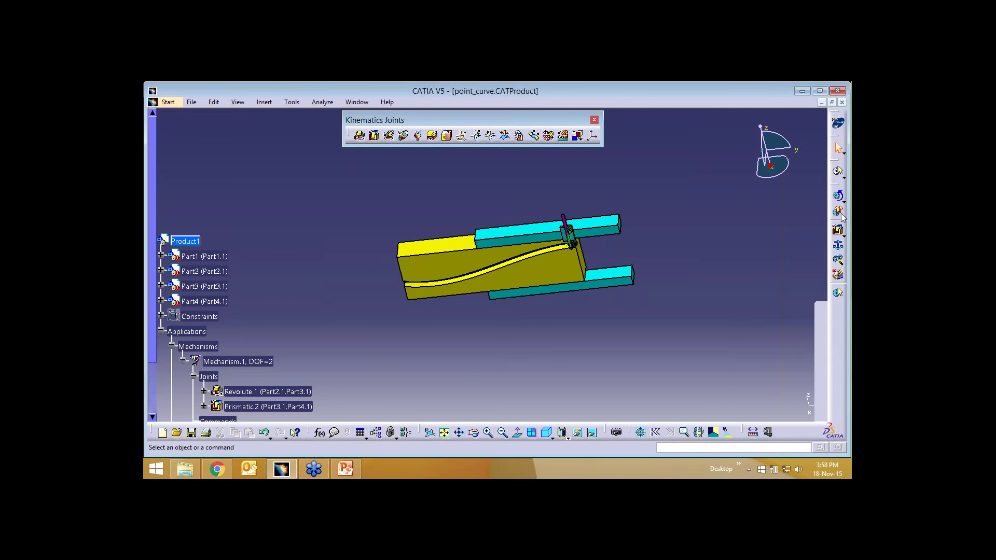
pyautogui.click(838, 245)
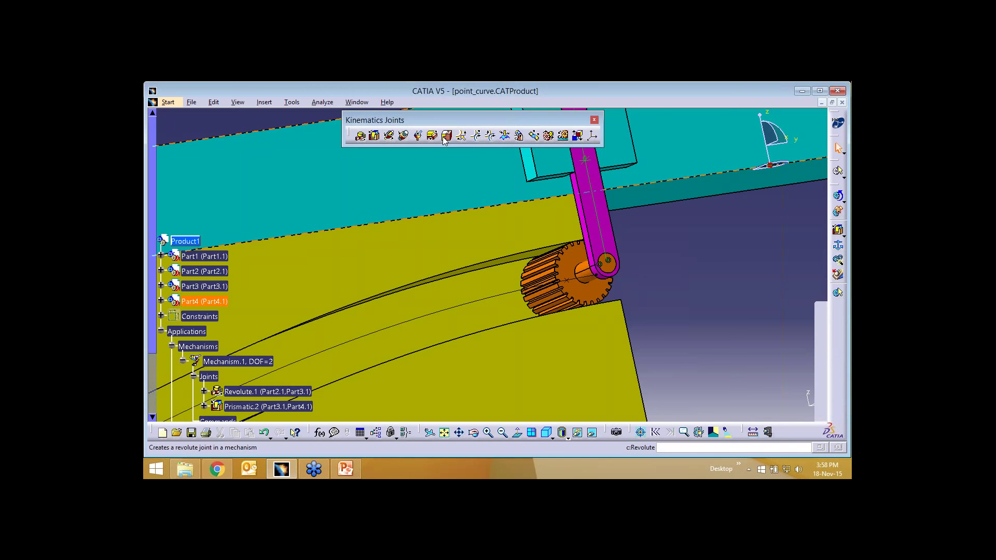
pyautogui.click(461, 135)
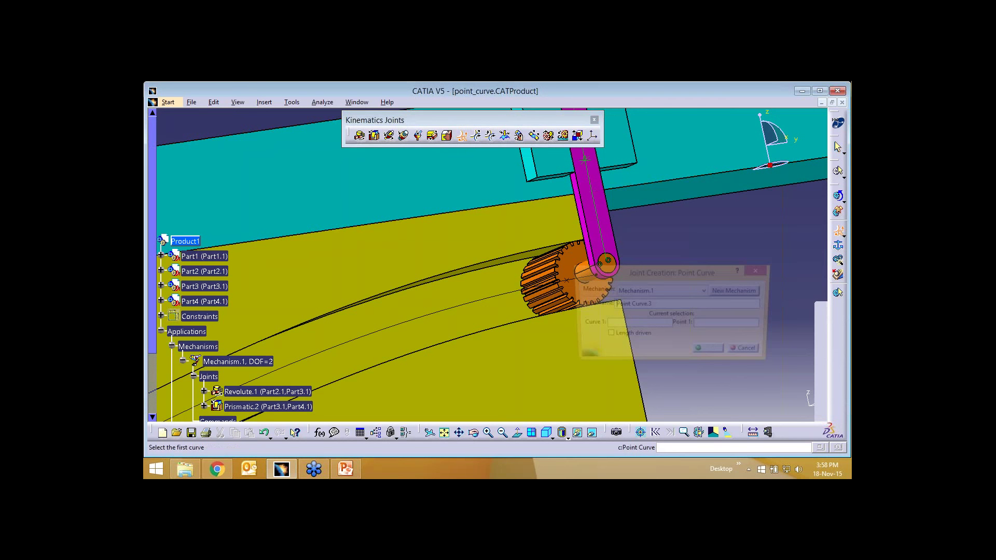